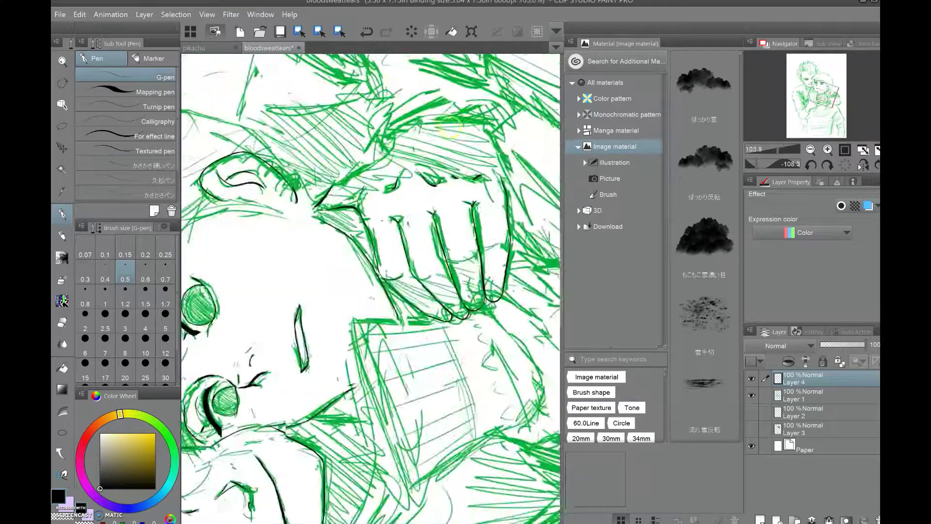
Check the inked hand with the green sketch layer hidden, clean up its stray line ends, and show the sketch again
{"action": "left_click", "coordinate": [751, 395]}
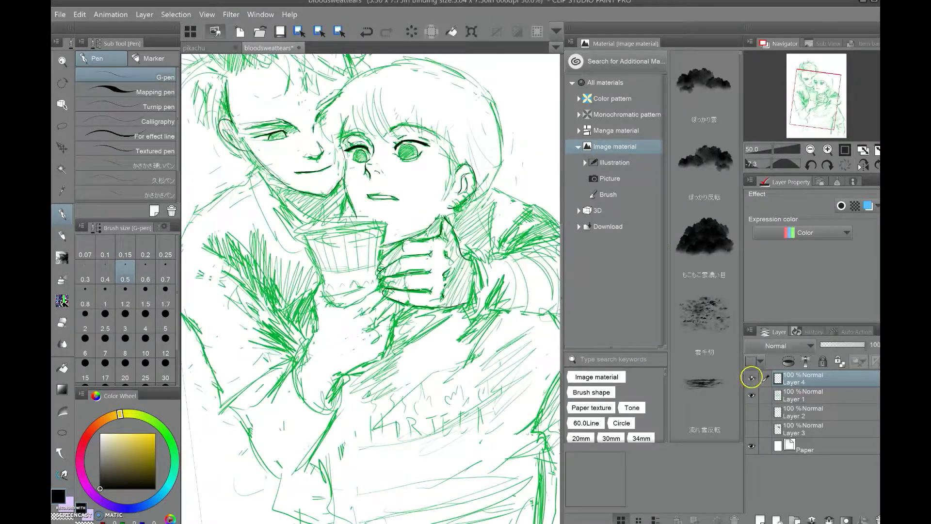
{"action": "scroll", "coordinate": [418, 210], "scroll_direction": "down", "scroll_amount": 5}
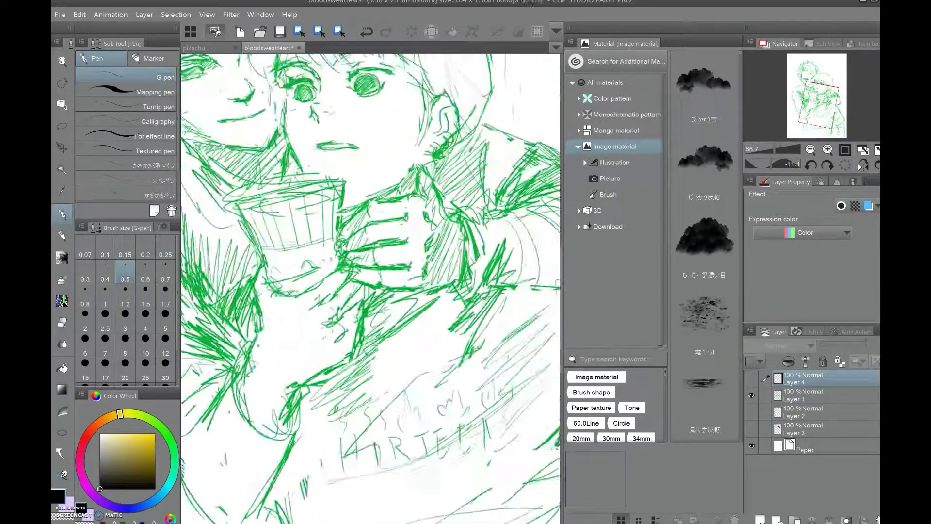
{"action": "scroll", "coordinate": [292, 154], "scroll_direction": "down", "scroll_amount": 3}
{"action": "scroll", "coordinate": [367, 327], "scroll_direction": "up", "scroll_amount": 5}
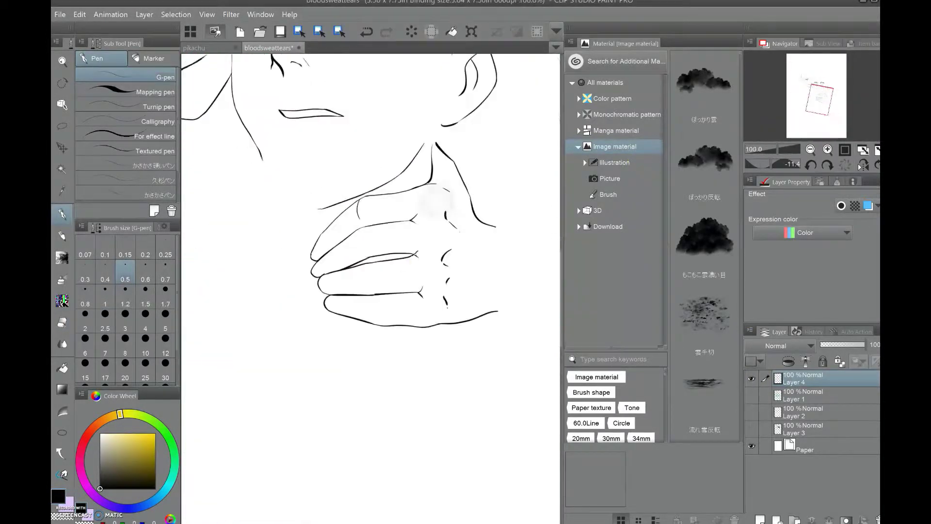
{"action": "key", "text": "e"}
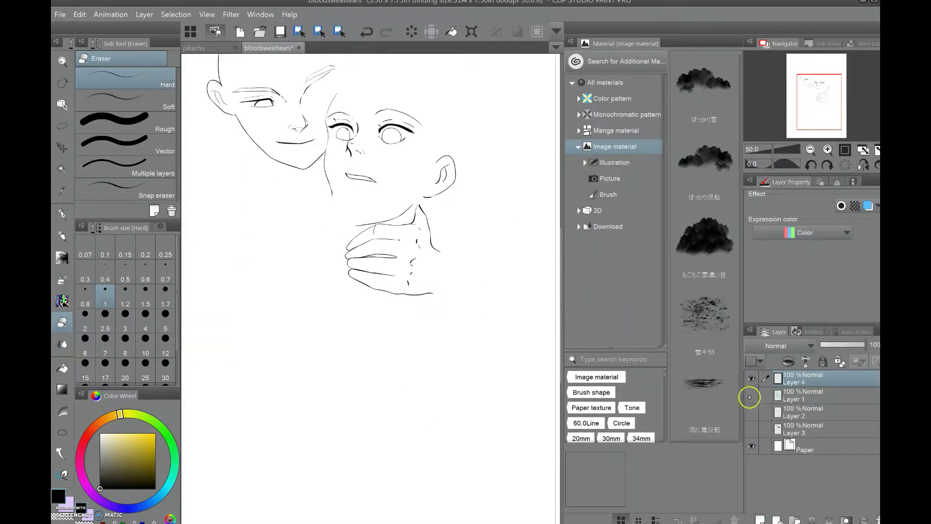
{"action": "left_click", "coordinate": [751, 396]}
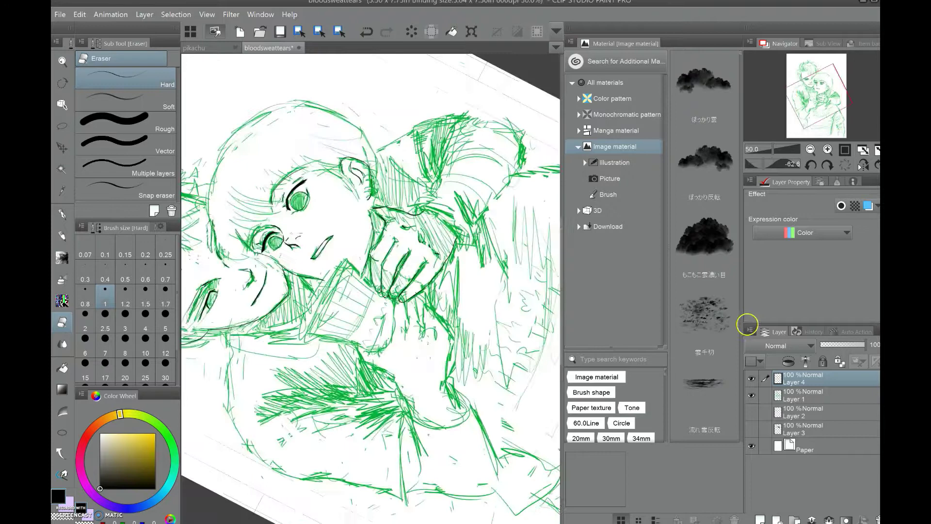
Ink the front figure's cuff, sleeve folds and rounded shoulder outline over the sketch with the G-pen
{"action": "key", "text": "p"}
{"action": "scroll", "coordinate": [344, 241], "scroll_direction": "up", "scroll_amount": 5}
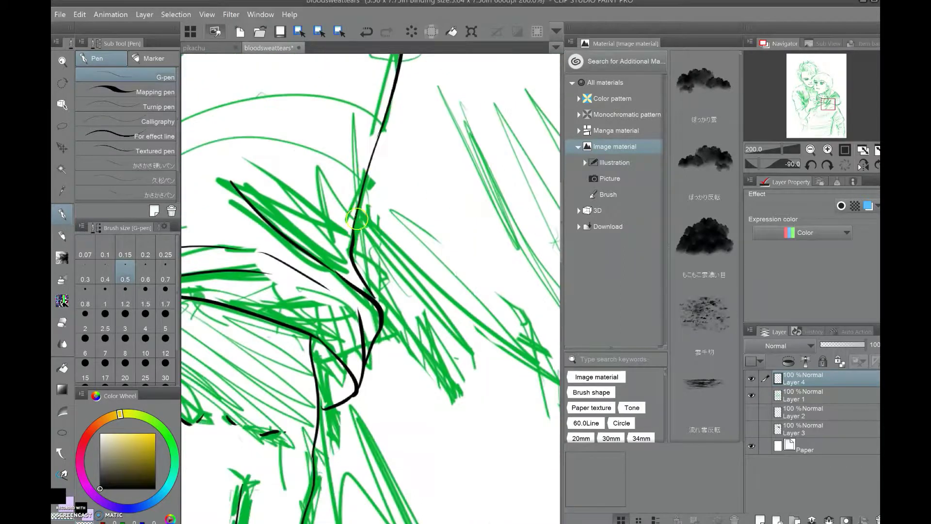
{"action": "left_click_drag", "start_coordinate": [309, 249], "coordinate": [294, 346]}
{"action": "key", "text": "ctrl+0"}
{"action": "scroll", "coordinate": [369, 272], "scroll_direction": "up", "scroll_amount": 3}
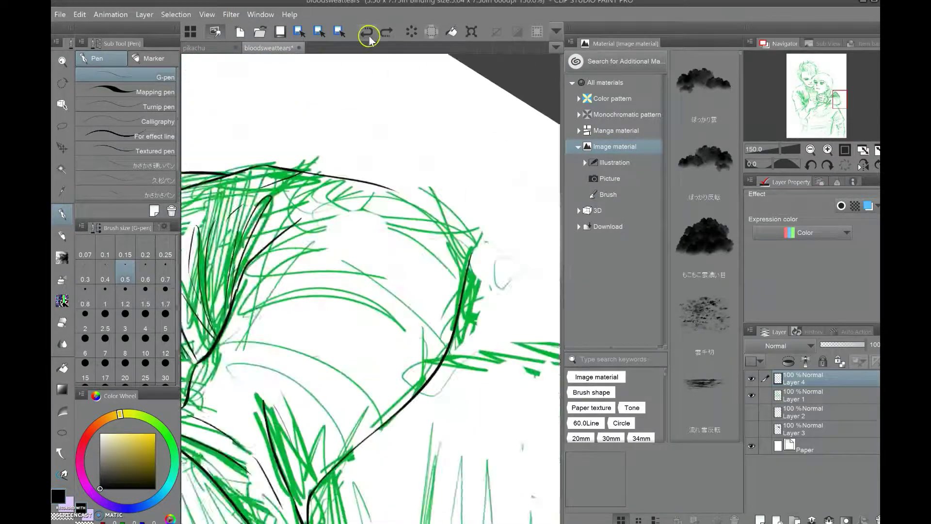
Ink the smiling man's collar, shoulder slope and upper-arm outline over the green sketch
{"action": "key", "text": "ctrl+0"}
{"action": "scroll", "coordinate": [368, 271], "scroll_direction": "up", "scroll_amount": 3}
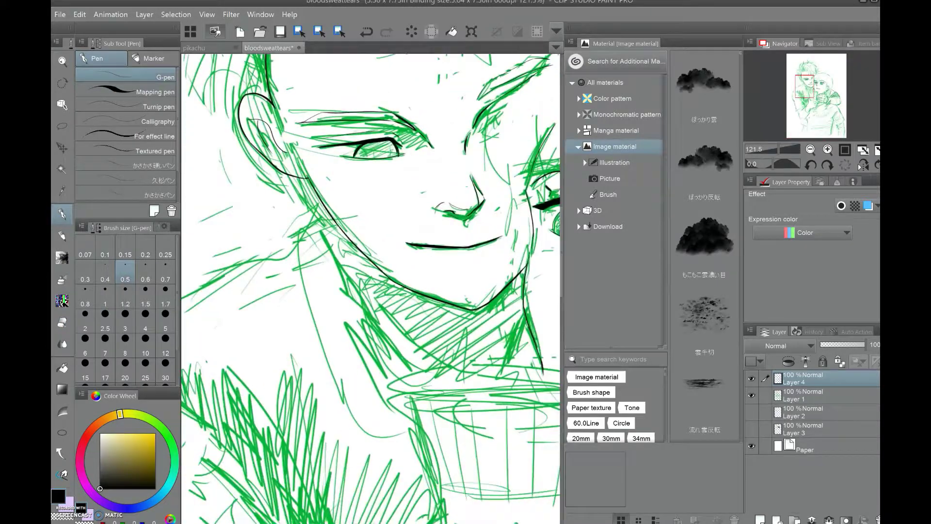
{"action": "key", "text": "ctrl+0"}
{"action": "scroll", "coordinate": [398, 217], "scroll_direction": "up", "scroll_amount": 3}
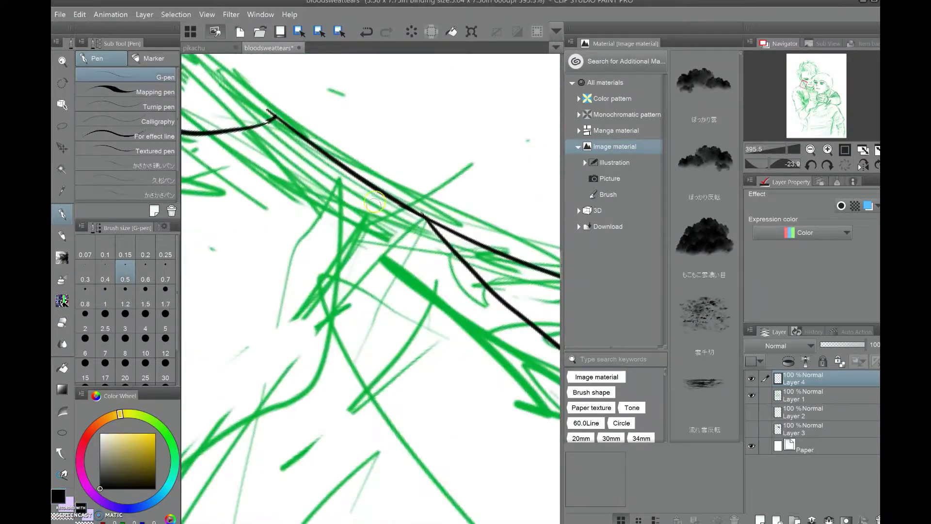
{"action": "left_click_drag", "start_coordinate": [328, 404], "coordinate": [297, 387]}
{"action": "scroll", "coordinate": [313, 226], "scroll_direction": "up", "scroll_amount": 5}
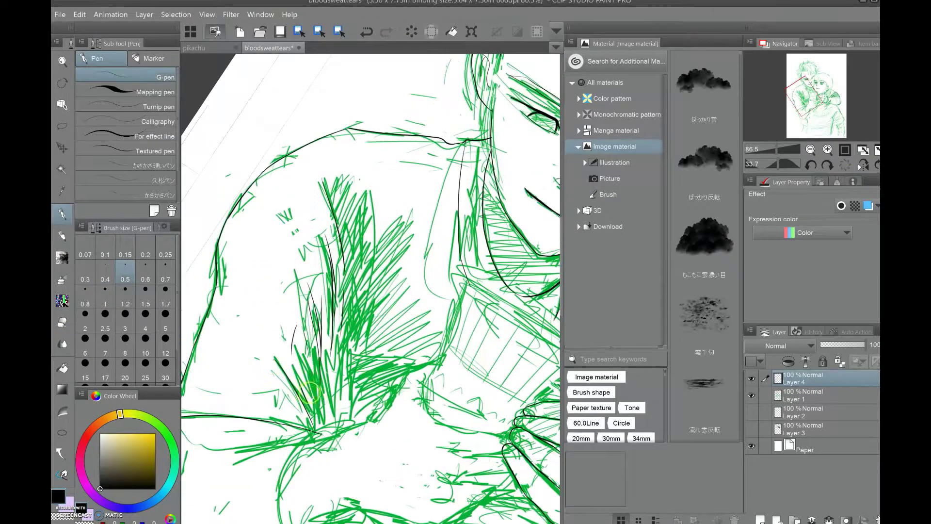
Ink the man's underarm folds, the sleeve hem and the forearm outline around the elbow
{"action": "left_click_drag", "start_coordinate": [315, 326], "coordinate": [319, 377]}
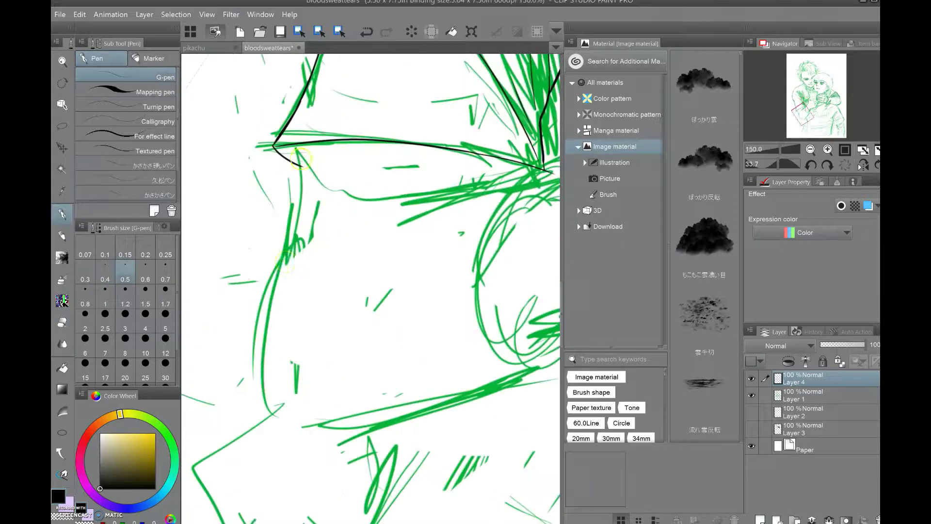
{"action": "key", "text": "ctrl+0"}
{"action": "scroll", "coordinate": [308, 196], "scroll_direction": "up", "scroll_amount": 2}
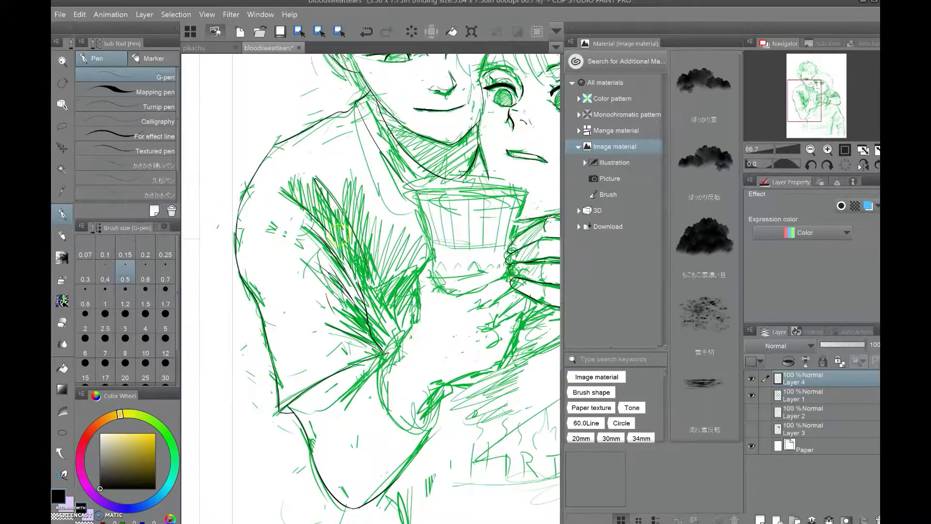
{"action": "scroll", "coordinate": [339, 410], "scroll_direction": "up", "scroll_amount": 3}
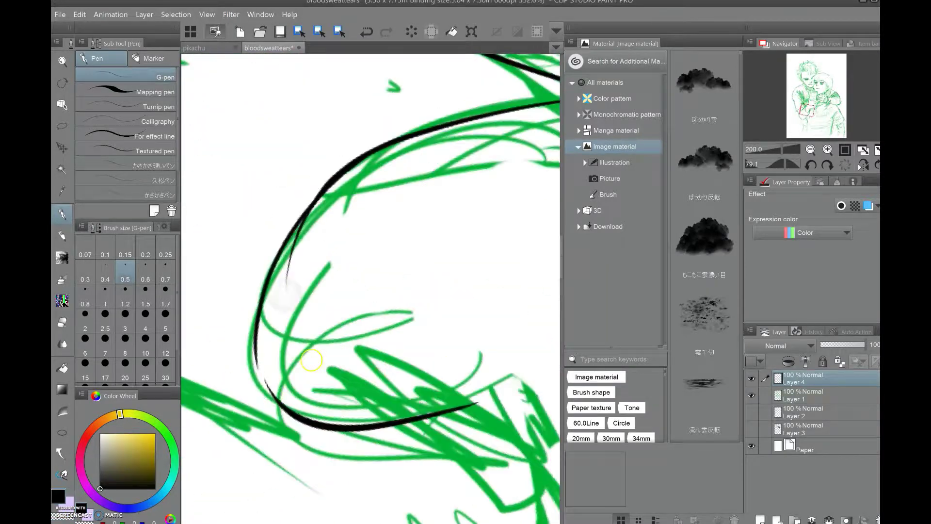
Ink the man's inner arm, wrist and fingers and the cup's base, erasing line overlaps around the fingers
{"action": "mouse_move", "coordinate": [271, 217]}
{"action": "left_mouse_down"}
{"action": "mouse_move", "coordinate": [291, 252]}
{"action": "mouse_move", "coordinate": [315, 387]}
{"action": "mouse_move", "coordinate": [413, 199]}
{"action": "mouse_move", "coordinate": [470, 166]}
{"action": "left_mouse_up"}
{"action": "scroll", "coordinate": [412, 199], "scroll_direction": "down", "scroll_amount": 5}
{"action": "scroll", "coordinate": [418, 188], "scroll_direction": "up", "scroll_amount": 4}
{"action": "scroll", "coordinate": [335, 247], "scroll_direction": "up", "scroll_amount": 3}
{"action": "key", "text": "e"}
{"action": "left_click_drag", "start_coordinate": [375, 232], "coordinate": [288, 189]}
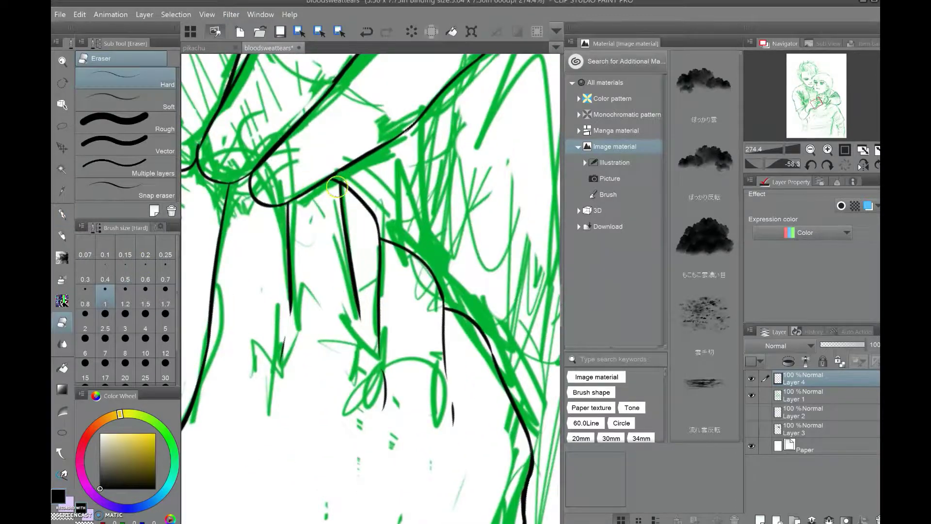
{"action": "key", "text": "p"}
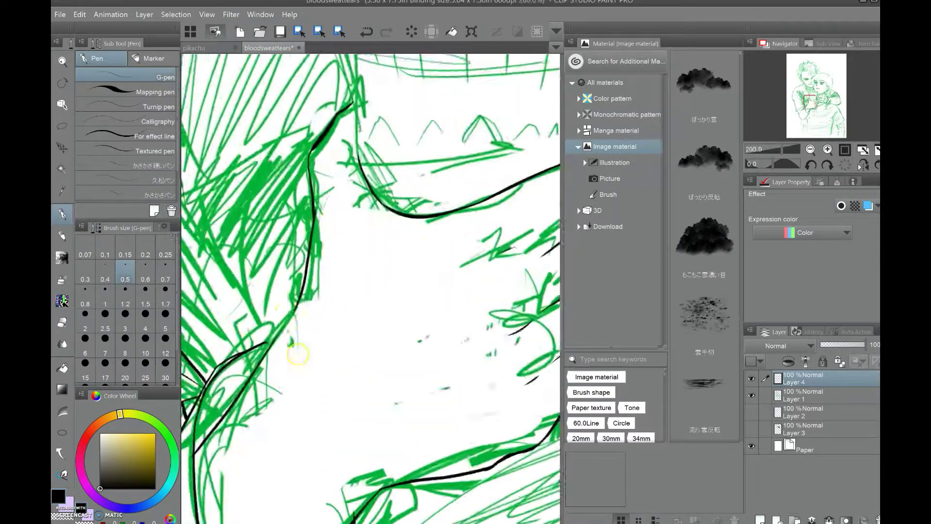
{"action": "key", "text": "e"}
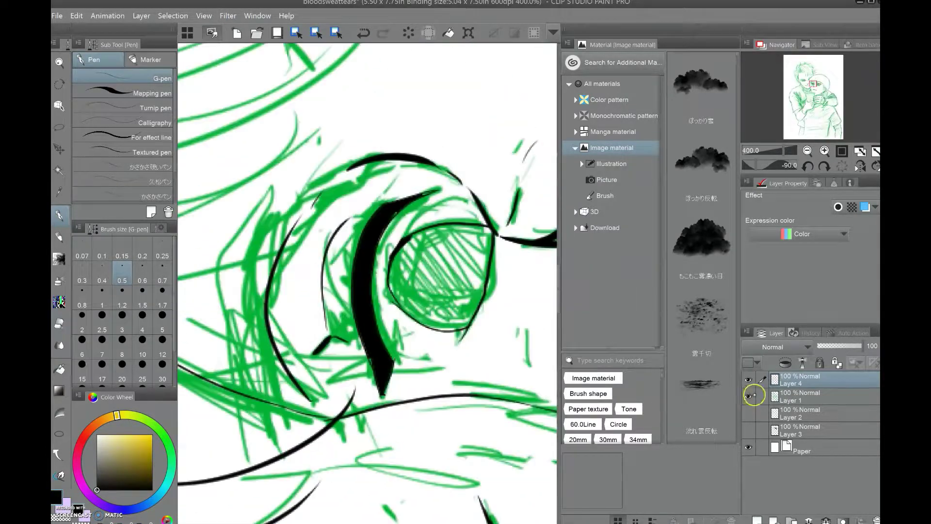
Clean up and re-ink the front figure's eyebrow line, checking the face with the sketch layer hidden before showing it again
{"action": "key", "text": "e"}
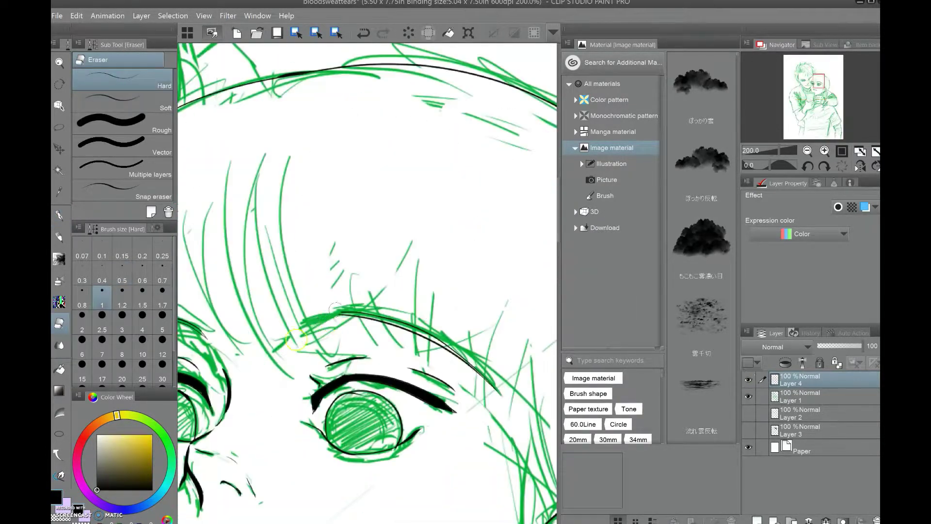
{"action": "key", "text": "p"}
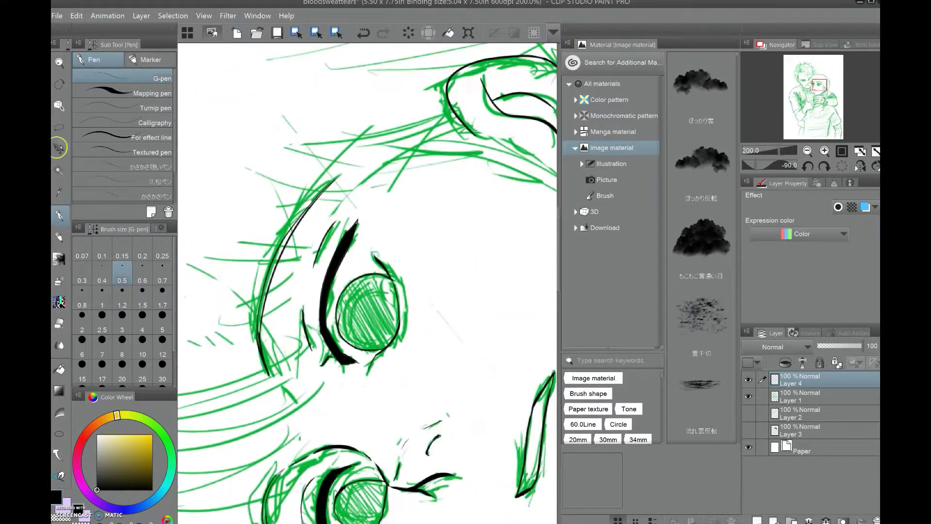
{"action": "left_click", "coordinate": [59, 127]}
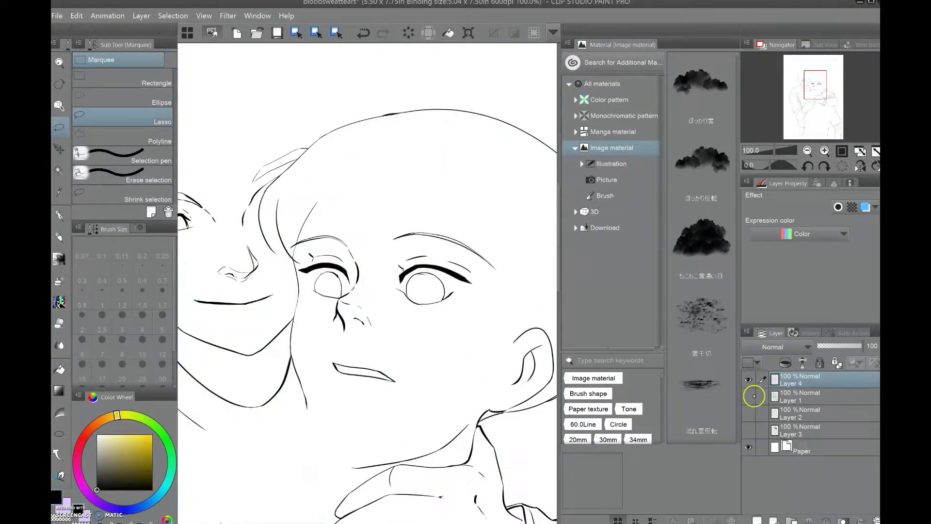
{"action": "left_click", "coordinate": [751, 396]}
Ink the man's sideburn, the hair around his ear and the spiky tufts at the back and crown
{"action": "key", "text": "p"}
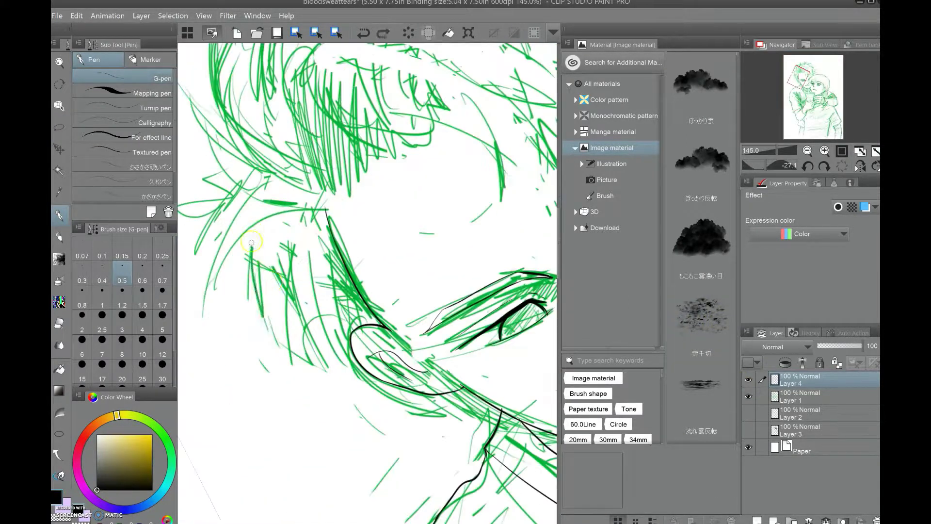
{"action": "scroll", "coordinate": [251, 243], "scroll_direction": "up", "scroll_amount": 5}
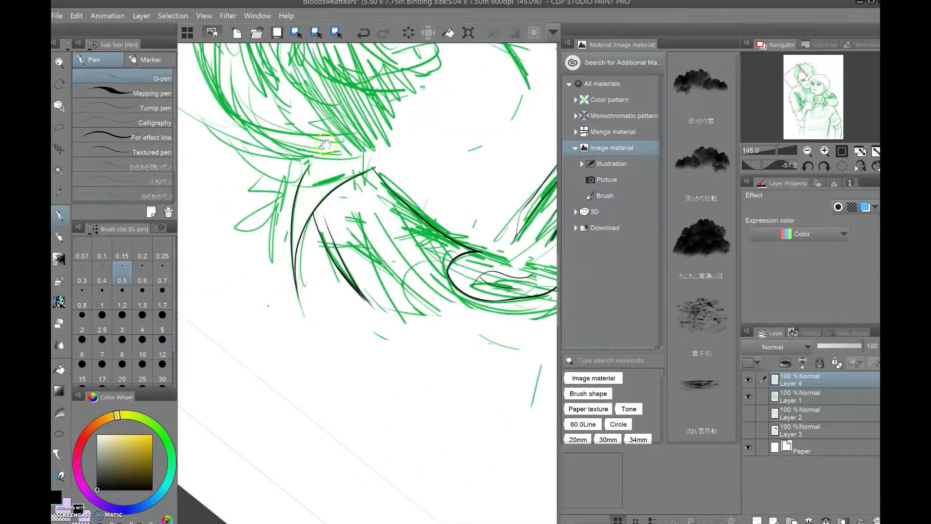
{"action": "scroll", "coordinate": [331, 247], "scroll_direction": "down", "scroll_amount": 4}
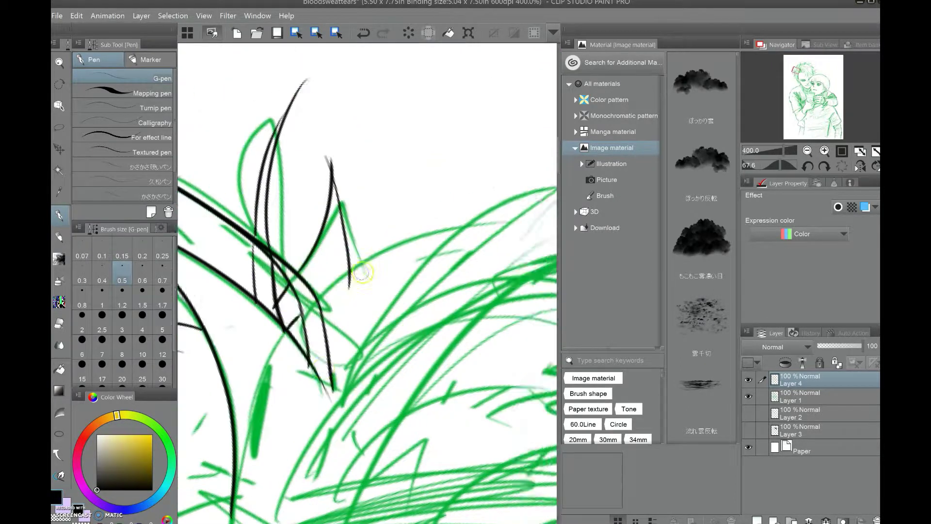
{"action": "scroll", "coordinate": [330, 214], "scroll_direction": "up", "scroll_amount": 3}
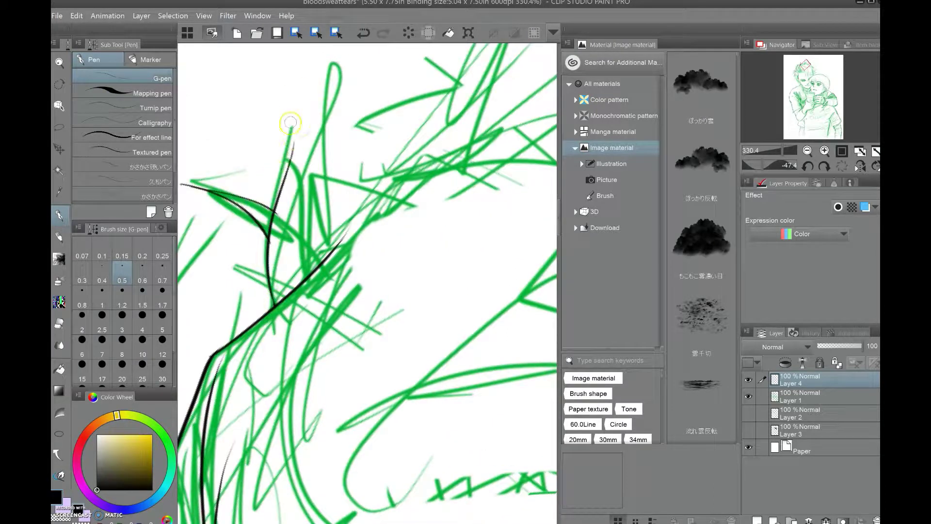
Ink the man's curved fringe strands and the hair spikes on the far side of his head
{"action": "scroll", "coordinate": [311, 210], "scroll_direction": "down", "scroll_amount": 4}
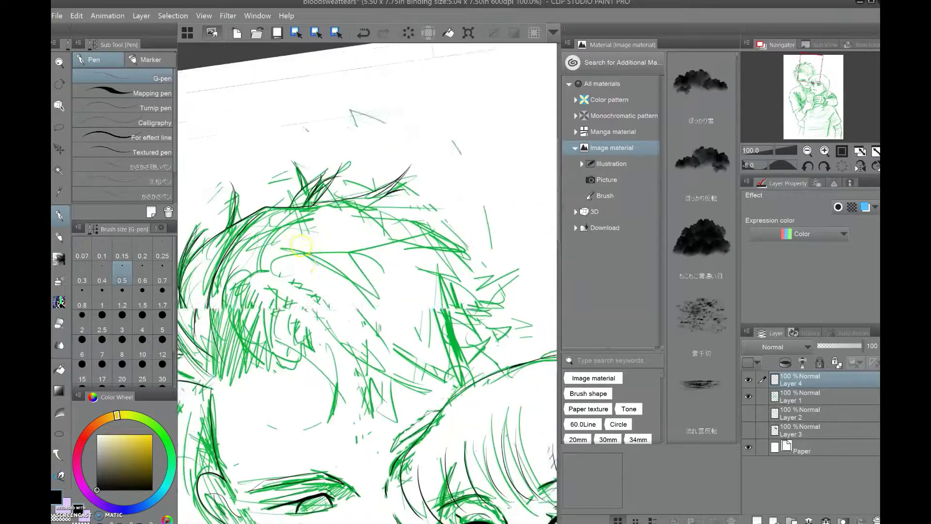
{"action": "scroll", "coordinate": [334, 248], "scroll_direction": "down", "scroll_amount": 2}
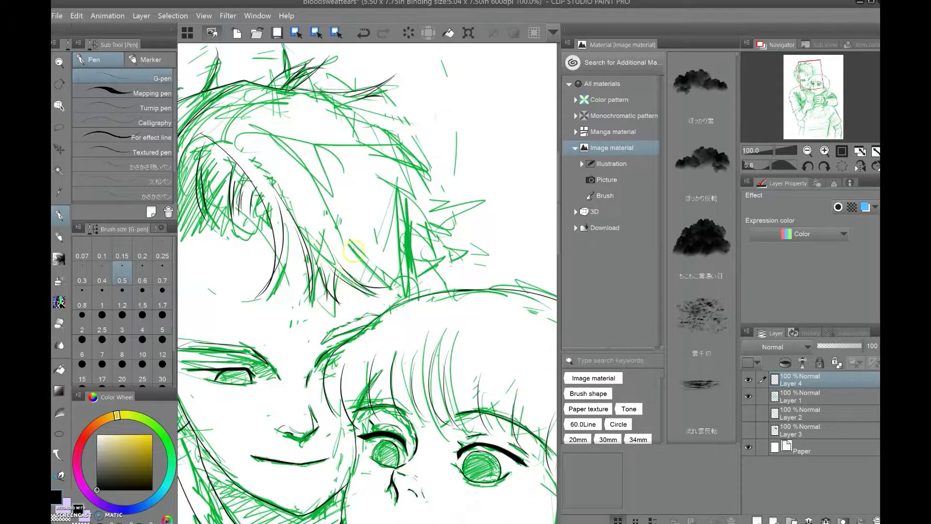
{"action": "left_click_drag", "start_coordinate": [447, 256], "coordinate": [389, 325]}
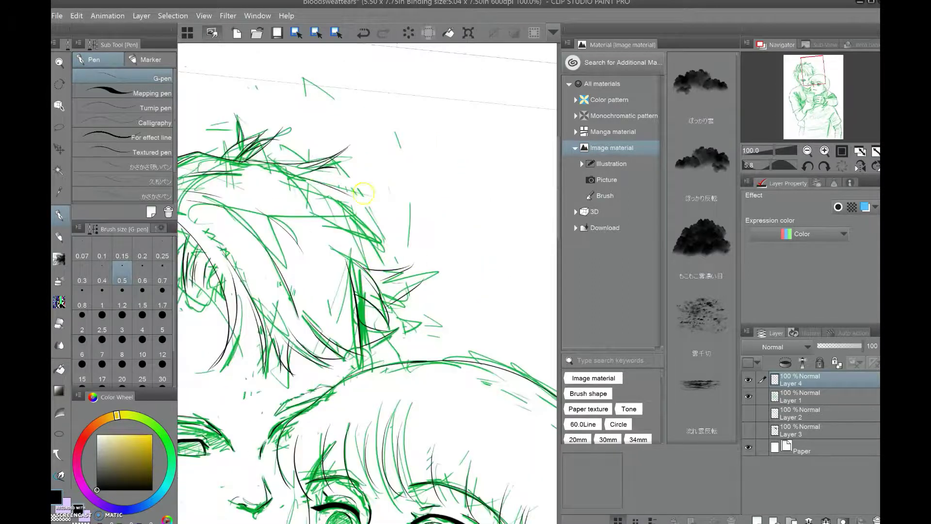
{"action": "scroll", "coordinate": [340, 190], "scroll_direction": "down", "scroll_amount": 3}
{"action": "scroll", "coordinate": [347, 373], "scroll_direction": "up", "scroll_amount": 5}
{"action": "scroll", "coordinate": [347, 374], "scroll_direction": "down", "scroll_amount": 4}
Ink the pointed hair strands hanging from the man's fringe just above the front figure's head
{"action": "left_click", "coordinate": [762, 396]}
{"action": "scroll", "coordinate": [439, 321], "scroll_direction": "up", "scroll_amount": 5}
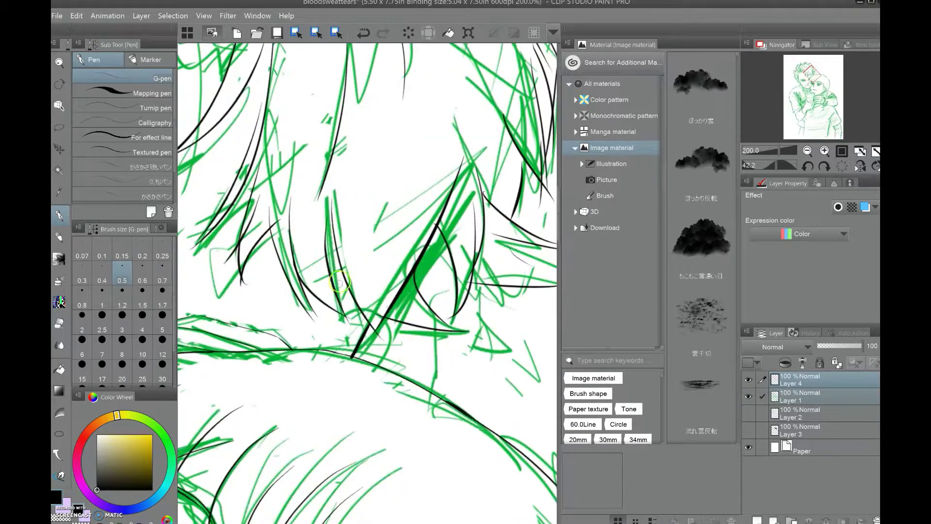
{"action": "scroll", "coordinate": [376, 305], "scroll_direction": "up", "scroll_amount": 3}
{"action": "left_click", "coordinate": [588, 409]}
{"action": "scroll", "coordinate": [344, 239], "scroll_direction": "down", "scroll_amount": 2}
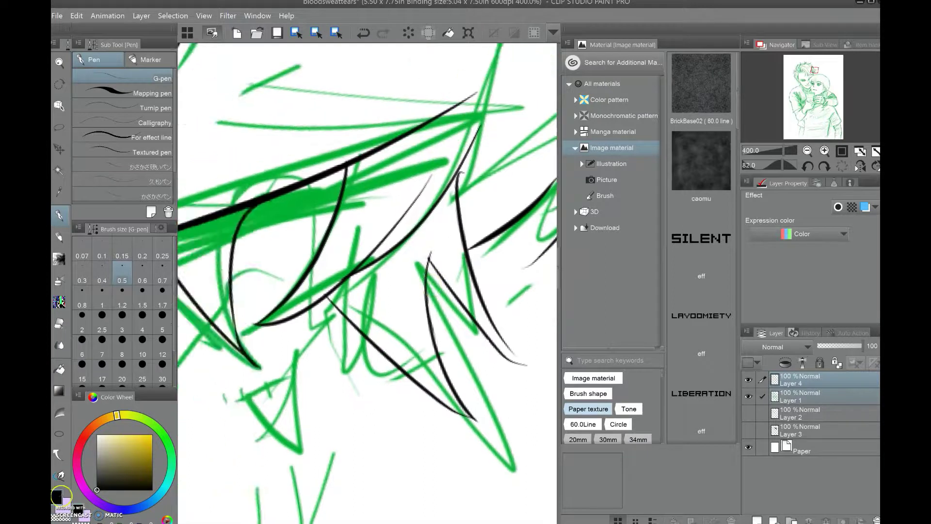
{"action": "left_click_drag", "start_coordinate": [317, 444], "coordinate": [339, 335]}
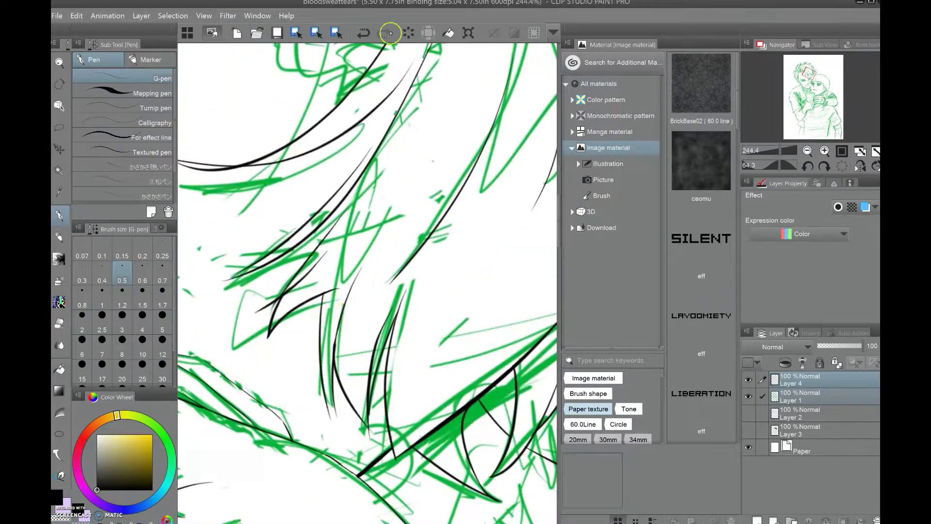
{"action": "mouse_move", "coordinate": [320, 306]}
{"action": "left_mouse_down"}
{"action": "mouse_move", "coordinate": [308, 381]}
{"action": "mouse_move", "coordinate": [270, 395]}
{"action": "mouse_move", "coordinate": [451, 238]}
{"action": "mouse_move", "coordinate": [369, 300]}
{"action": "left_mouse_up"}
Refine the tufts along the back of the man's hair, erasing overlapping line ends and re-inking the crown spike
{"action": "scroll", "coordinate": [369, 301], "scroll_direction": "up", "scroll_amount": 3}
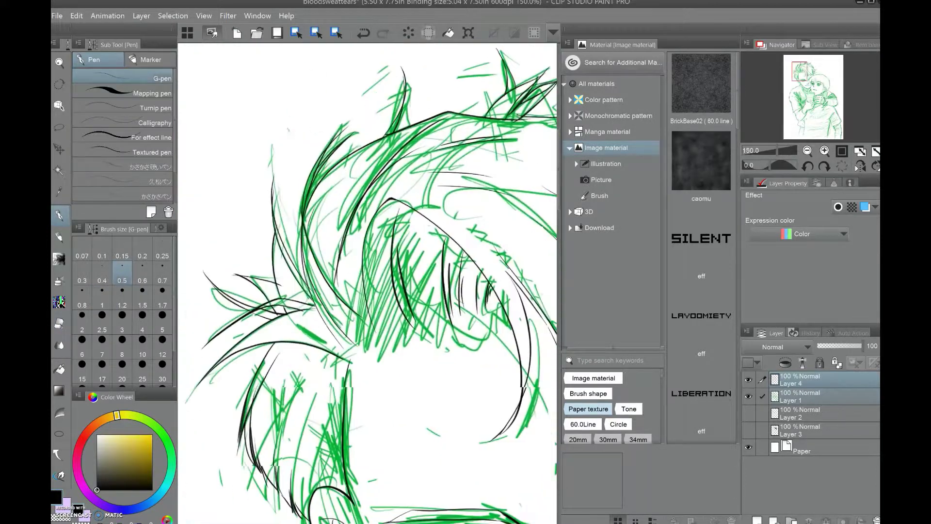
{"action": "left_click_drag", "start_coordinate": [270, 357], "coordinate": [204, 302]}
{"action": "key", "text": "e"}
{"action": "mouse_move", "coordinate": [270, 239]}
{"action": "left_mouse_down"}
{"action": "mouse_move", "coordinate": [330, 320]}
{"action": "mouse_move", "coordinate": [298, 150]}
{"action": "left_mouse_up"}
{"action": "key", "text": "p"}
{"action": "mouse_move", "coordinate": [402, 100]}
{"action": "left_mouse_down"}
{"action": "mouse_move", "coordinate": [395, 162]}
{"action": "mouse_move", "coordinate": [281, 295]}
{"action": "mouse_move", "coordinate": [291, 209]}
{"action": "mouse_move", "coordinate": [284, 149]}
{"action": "mouse_move", "coordinate": [302, 180]}
{"action": "left_mouse_up"}
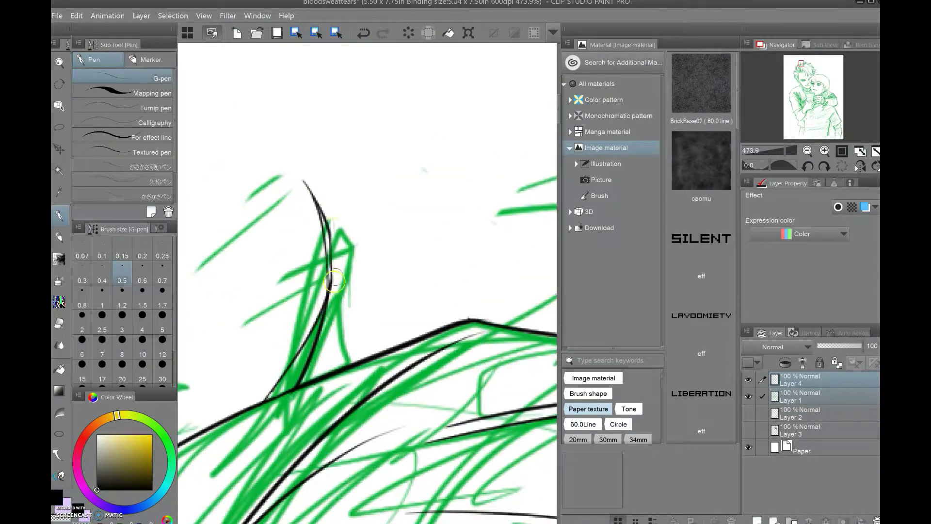
Ink the spiky strands along the crown and far side of the man's hair, tapering each tuft over the green sketch
{"action": "scroll", "coordinate": [331, 206], "scroll_direction": "down", "scroll_amount": 1}
{"action": "left_click_drag", "start_coordinate": [458, 215], "coordinate": [450, 302]}
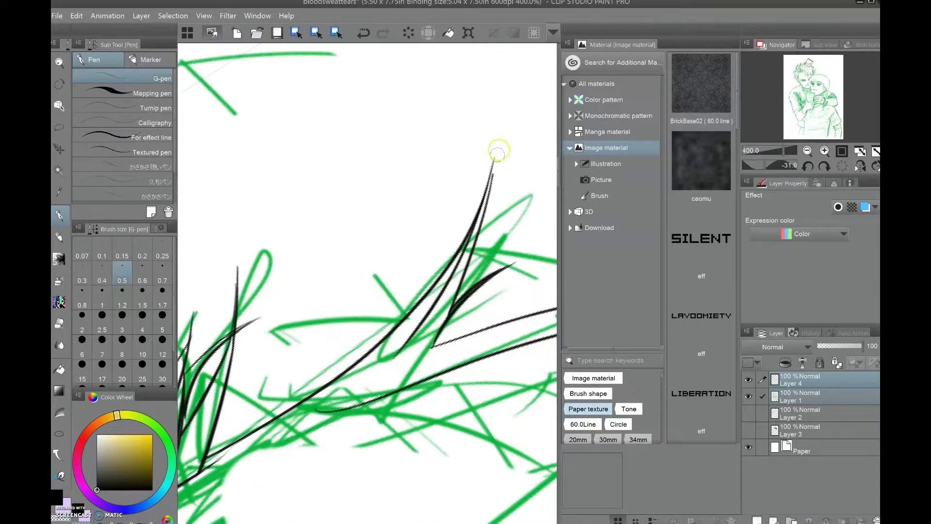
{"action": "left_click_drag", "start_coordinate": [382, 384], "coordinate": [483, 214]}
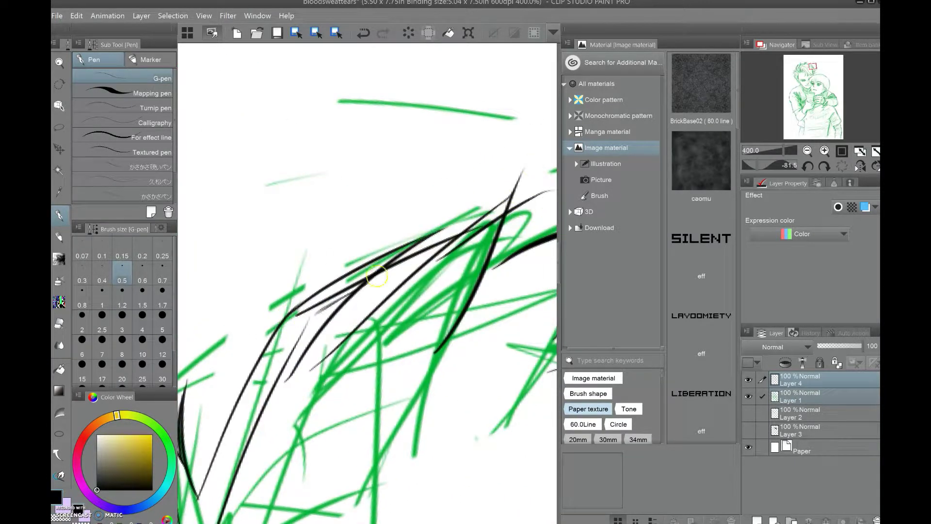
{"action": "left_click_drag", "start_coordinate": [369, 271], "coordinate": [405, 202]}
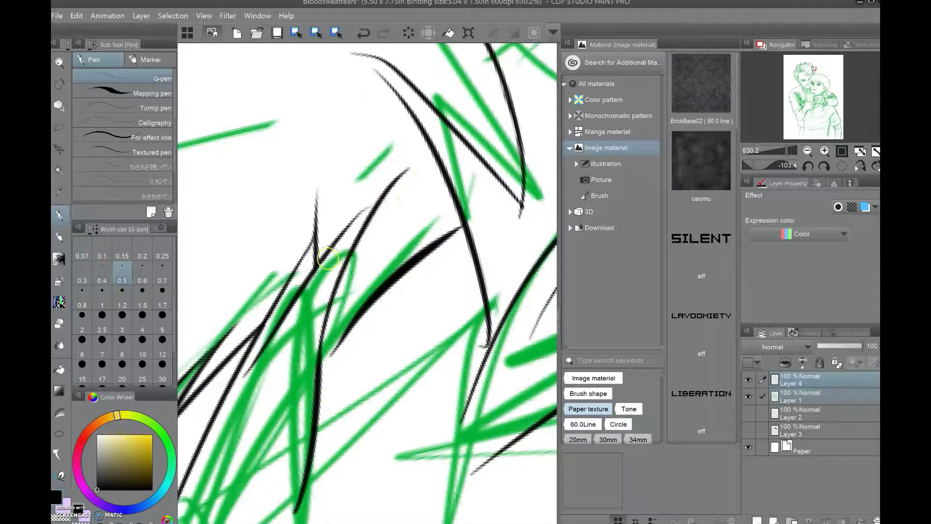
{"action": "scroll", "coordinate": [406, 202], "scroll_direction": "down", "scroll_amount": 3}
{"action": "scroll", "coordinate": [383, 250], "scroll_direction": "up", "scroll_amount": 4}
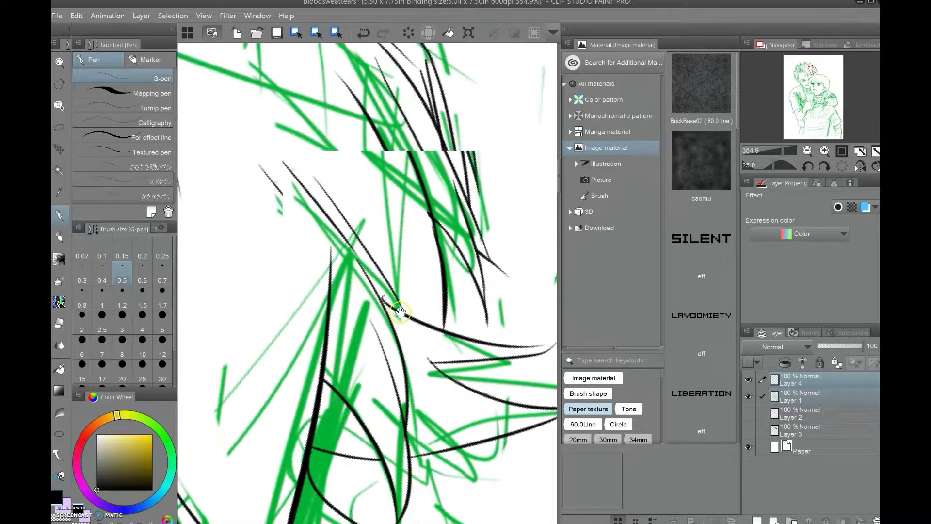
{"action": "left_click_drag", "start_coordinate": [383, 250], "coordinate": [365, 57]}
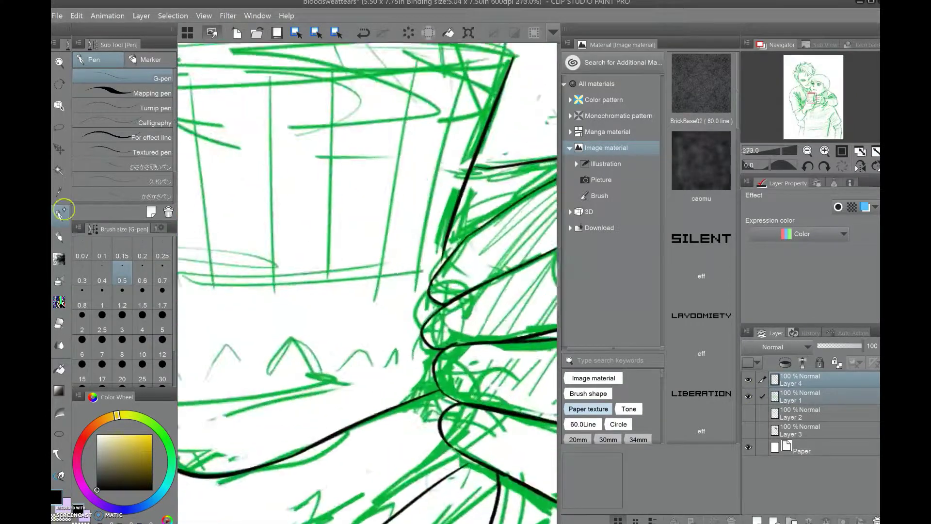
Tidy the finger lines beside the cup and ink the front figure's cheek line down to the cup's rim
{"action": "scroll", "coordinate": [367, 436], "scroll_direction": "up", "scroll_amount": 5}
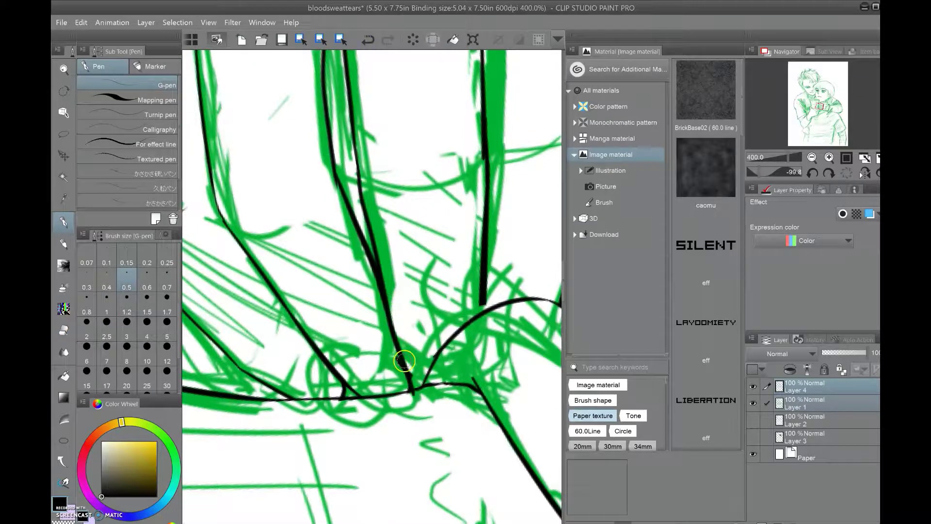
{"action": "scroll", "coordinate": [404, 361], "scroll_direction": "down", "scroll_amount": 10}
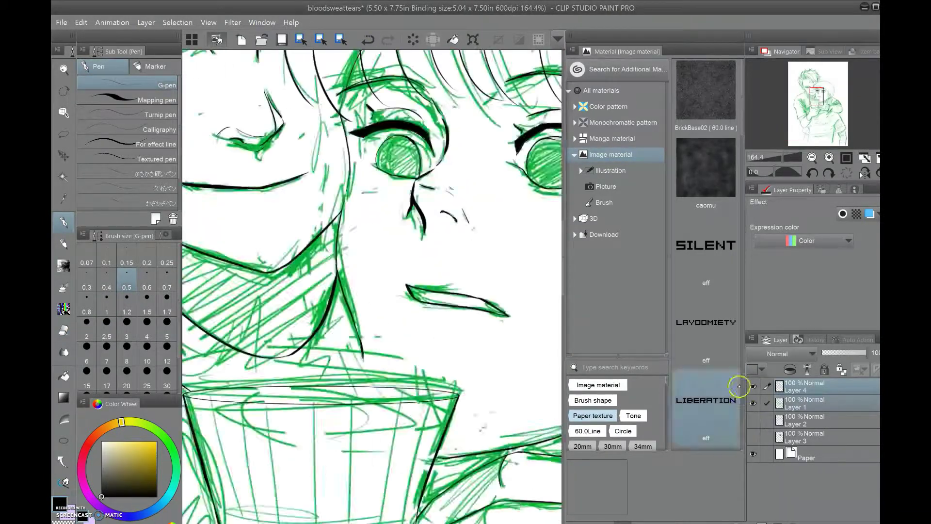
{"action": "scroll", "coordinate": [372, 286], "scroll_direction": "up", "scroll_amount": 5}
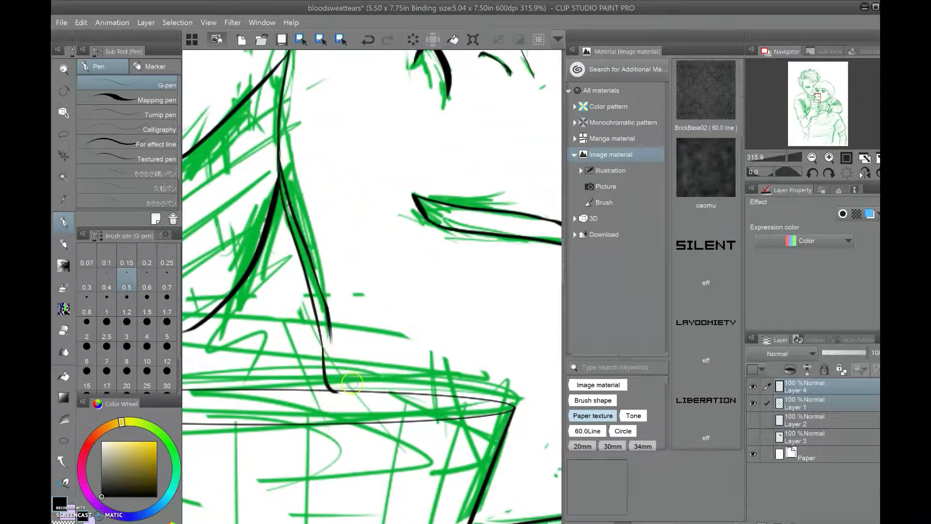
{"action": "left_click_drag", "start_coordinate": [322, 349], "coordinate": [328, 392]}
{"action": "key", "text": "e"}
Hide the green sketch and mirror the canvas view to check the line art of both figures
{"action": "left_click", "coordinate": [299, 40]}
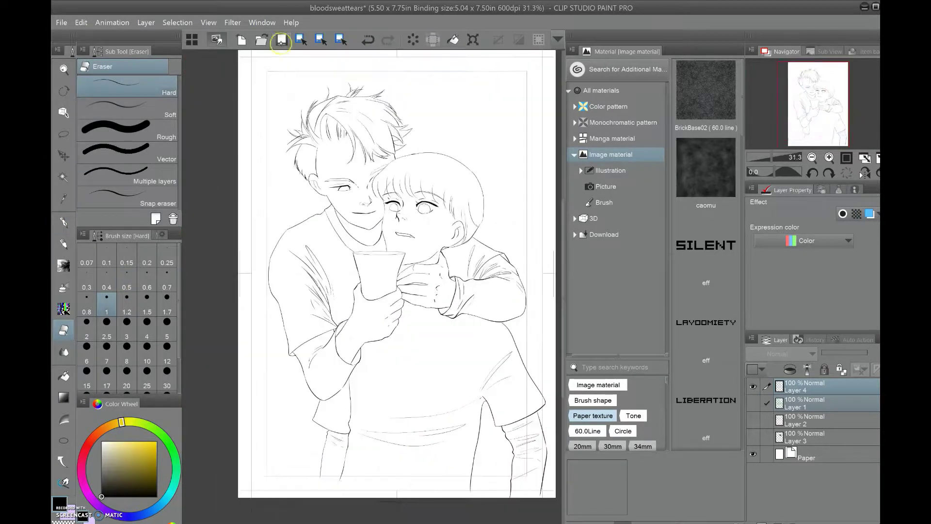
{"action": "left_click", "coordinate": [753, 402]}
{"action": "key", "text": "h"}
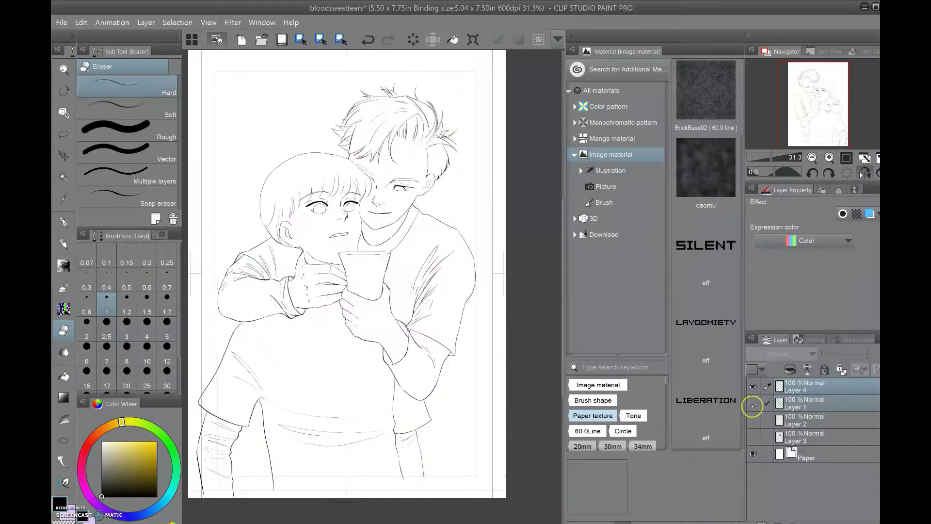
{"action": "left_click", "coordinate": [754, 419]}
{"action": "left_click", "coordinate": [861, 174]}
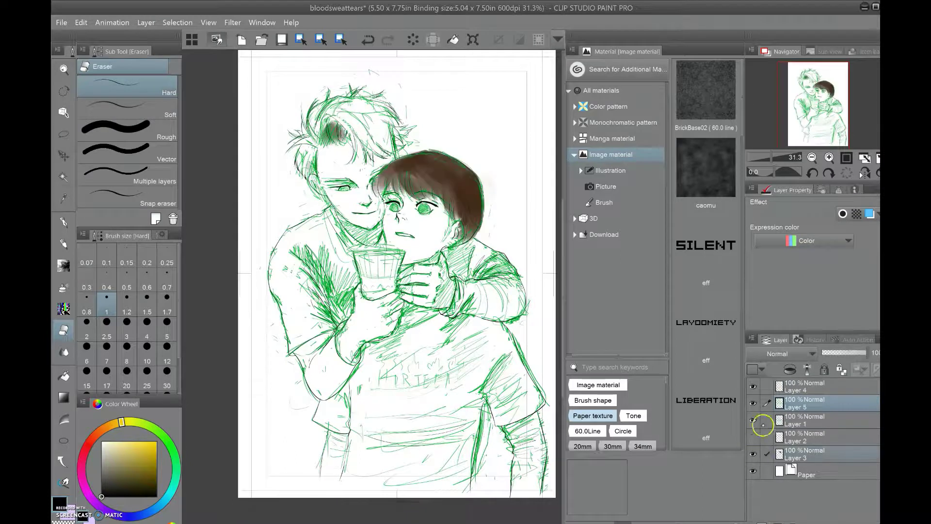
Show the color layers and paint pale purple shading over both shirts on Layer 2 with the pastel pen at sizes 12 and 30
{"action": "left_click", "coordinate": [753, 420]}
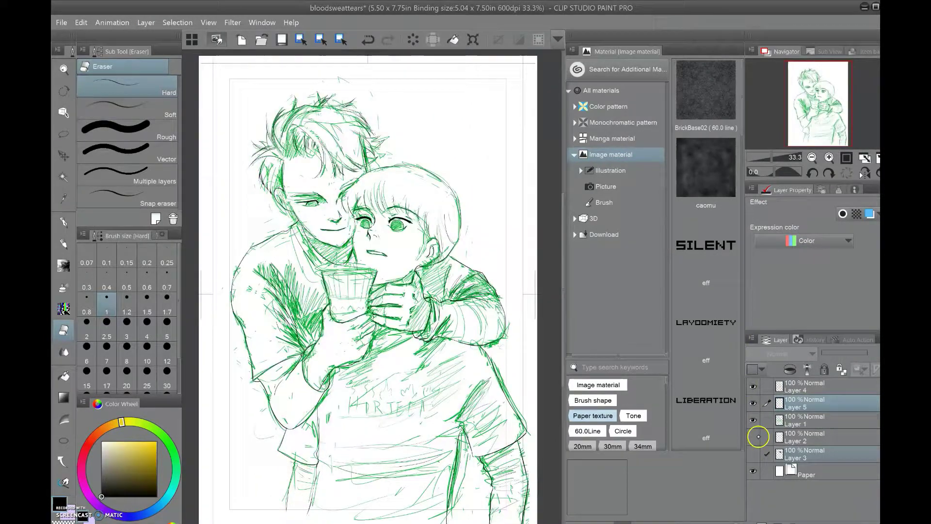
{"action": "key", "text": "p"}
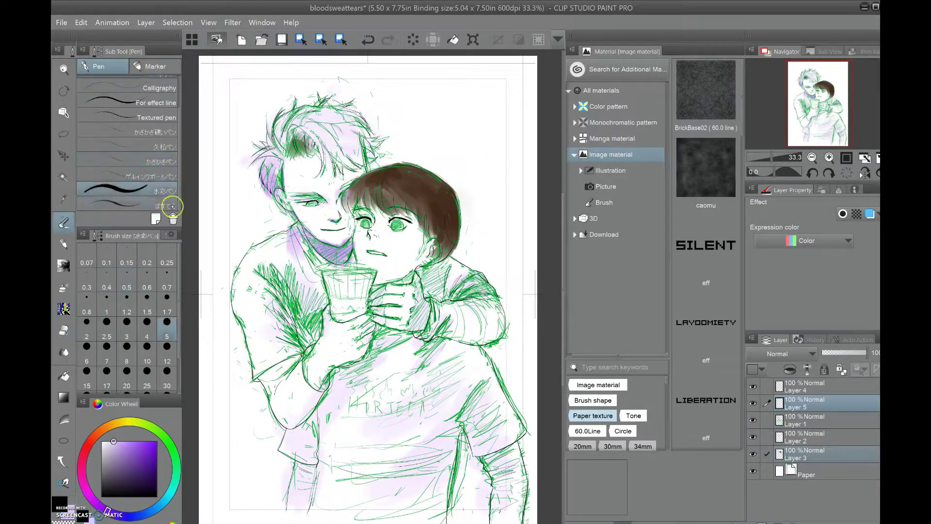
{"action": "left_click", "coordinate": [815, 437]}
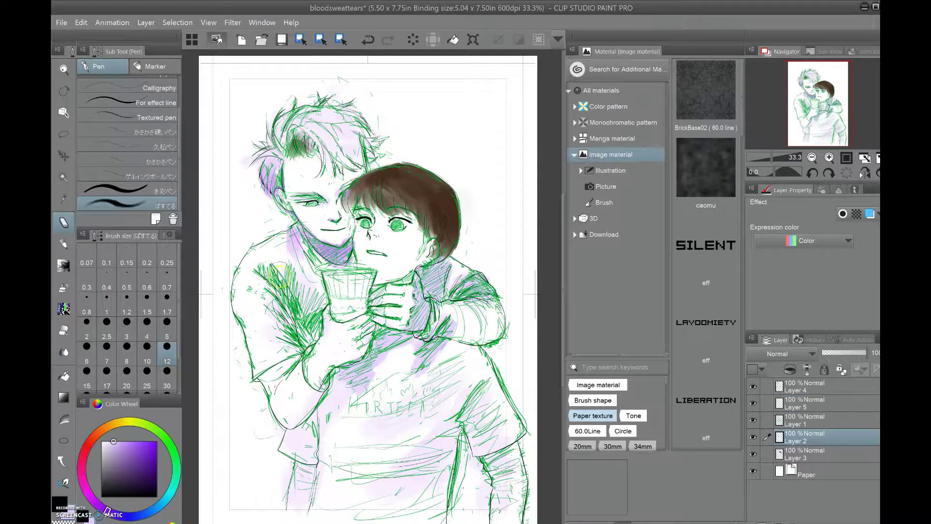
{"action": "left_click_drag", "start_coordinate": [460, 429], "coordinate": [435, 371]}
{"action": "left_click_drag", "start_coordinate": [474, 453], "coordinate": [522, 441]}
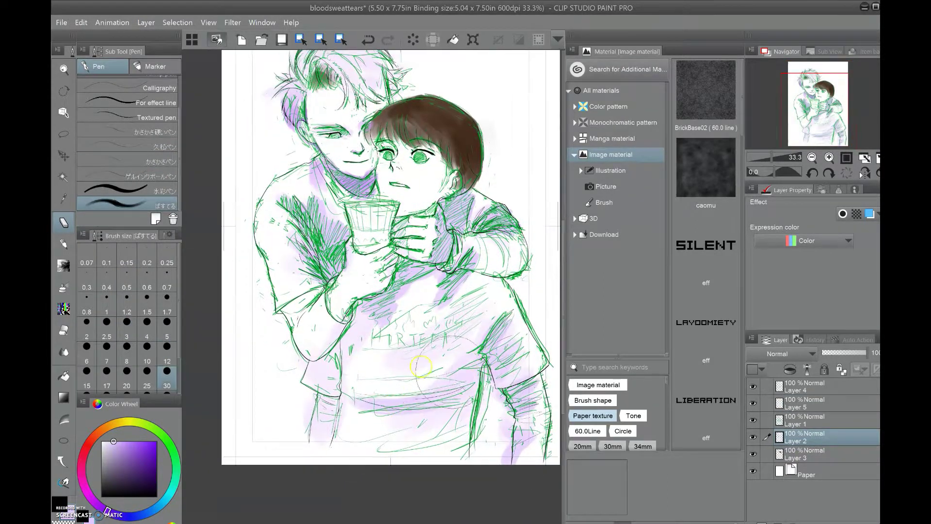
{"action": "left_click_drag", "start_coordinate": [465, 415], "coordinate": [469, 433]}
Build up the purple shading on the man's neck, nose and shirt folds with the pastel pen at size 12
{"action": "left_click", "coordinate": [752, 403]}
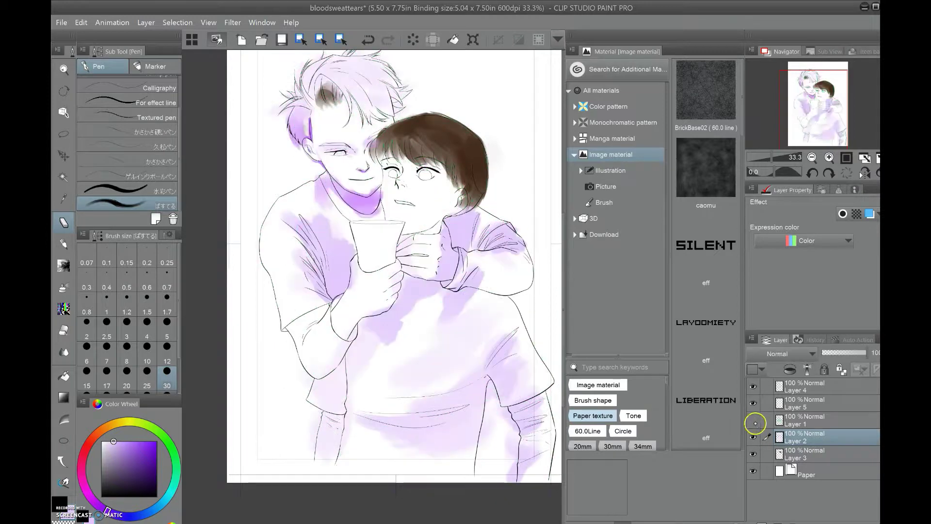
{"action": "scroll", "coordinate": [350, 165], "scroll_direction": "up", "scroll_amount": 3}
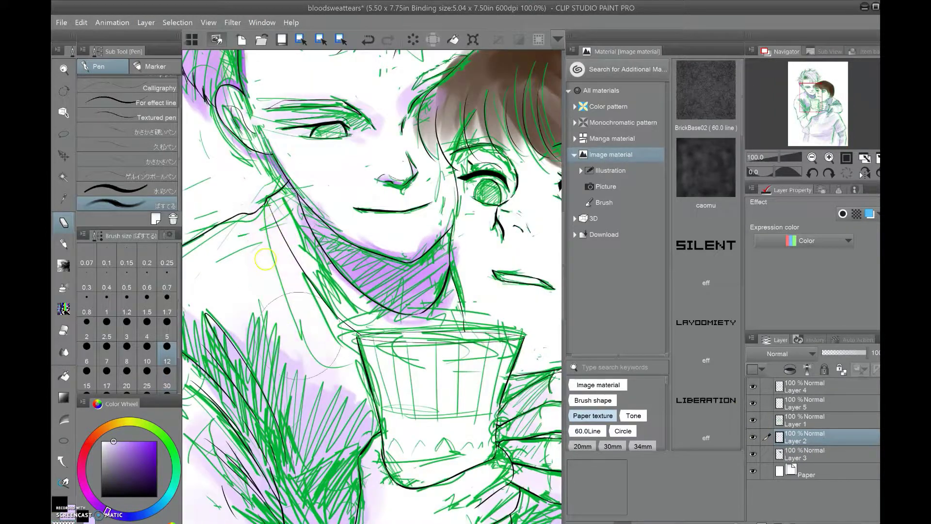
{"action": "scroll", "coordinate": [265, 260], "scroll_direction": "down", "scroll_amount": 1}
{"action": "left_click_drag", "start_coordinate": [520, 249], "coordinate": [453, 137]}
{"action": "left_click_drag", "start_coordinate": [366, 291], "coordinate": [592, 485]}
{"action": "scroll", "coordinate": [369, 291], "scroll_direction": "down", "scroll_amount": 1}
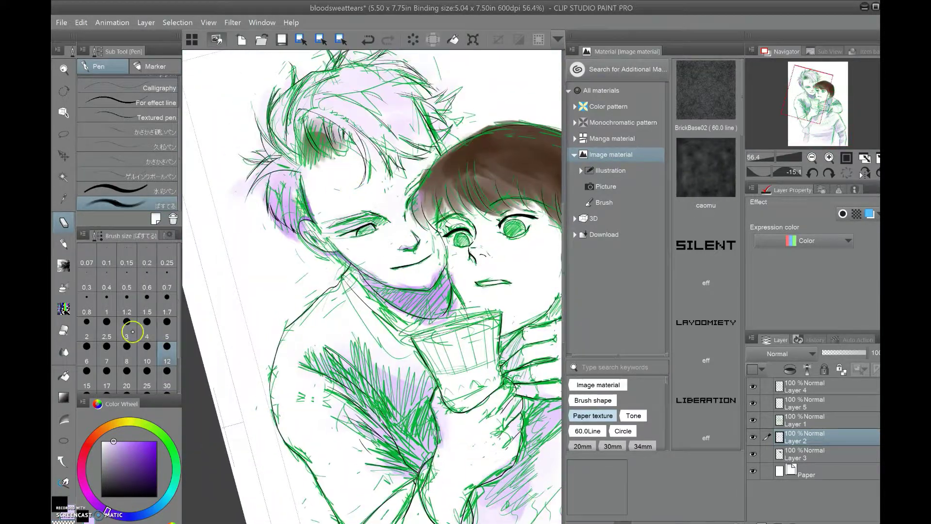
Add finer purple shading to the faces, hands and sleeve folds with the pastel pen at size 5
{"action": "scroll", "coordinate": [369, 272], "scroll_direction": "up", "scroll_amount": 3}
{"action": "left_click_drag", "start_coordinate": [478, 208], "coordinate": [252, 310]}
{"action": "left_click_drag", "start_coordinate": [394, 207], "coordinate": [450, 237]}
{"action": "key", "text": "ctrl+0"}
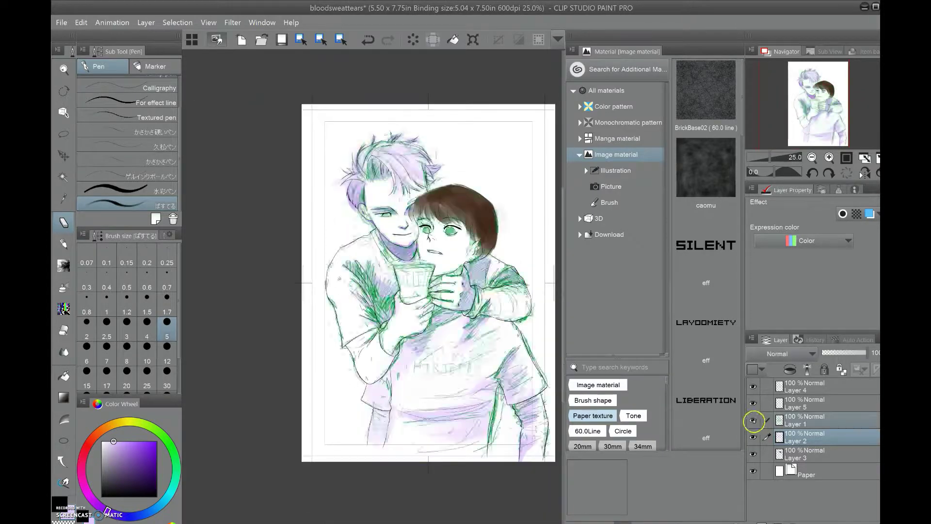
Hide the sketch on Layer 1 and refine the purple shading on the hands, sleeve and around the front figure's eyes
{"action": "left_click", "coordinate": [753, 421]}
{"action": "scroll", "coordinate": [437, 316], "scroll_direction": "up", "scroll_amount": 4}
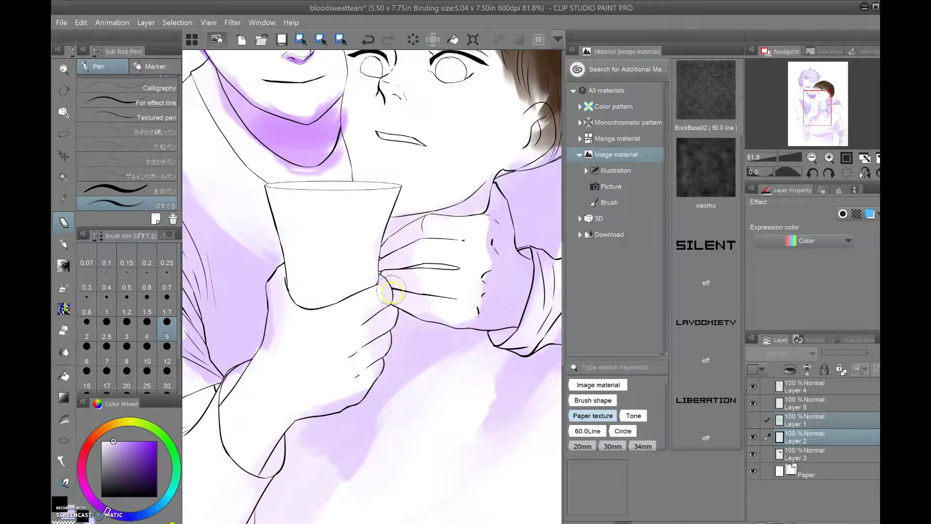
{"action": "key", "text": "ctrl+0"}
{"action": "scroll", "coordinate": [420, 371], "scroll_direction": "up", "scroll_amount": 4}
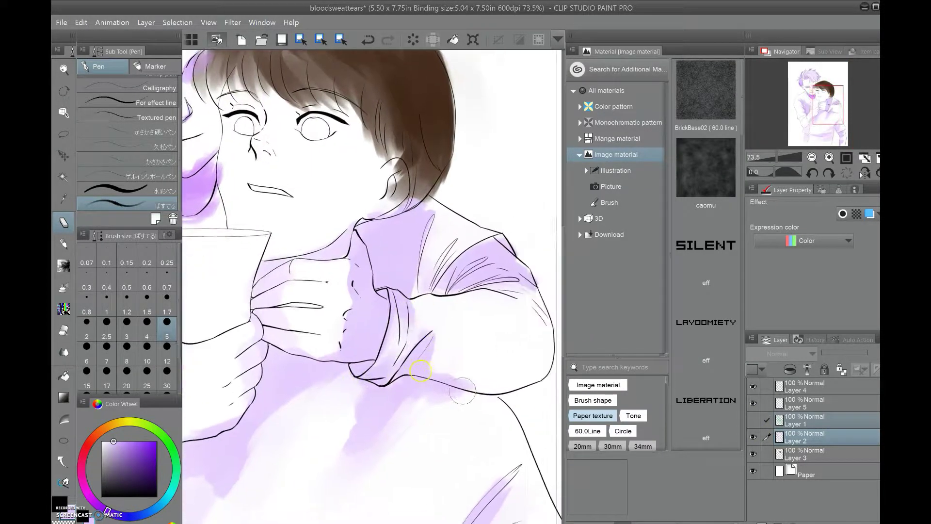
{"action": "scroll", "coordinate": [532, 288], "scroll_direction": "down", "scroll_amount": 3}
{"action": "scroll", "coordinate": [422, 152], "scroll_direction": "up", "scroll_amount": 5}
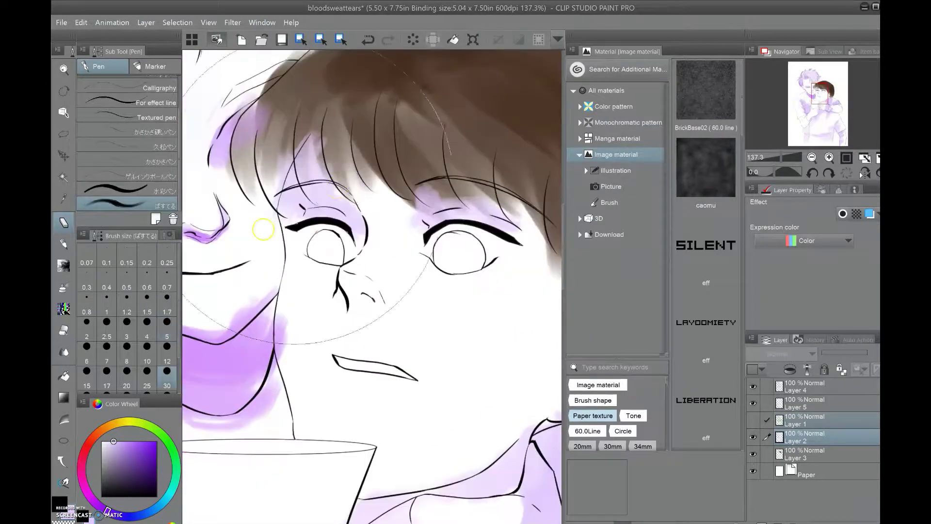
{"action": "scroll", "coordinate": [372, 291], "scroll_direction": "down", "scroll_amount": 2}
Erase purple shading that spills past the man's jaw and collar with the hard eraser at size 3, and save the drawing
{"action": "key", "text": "e"}
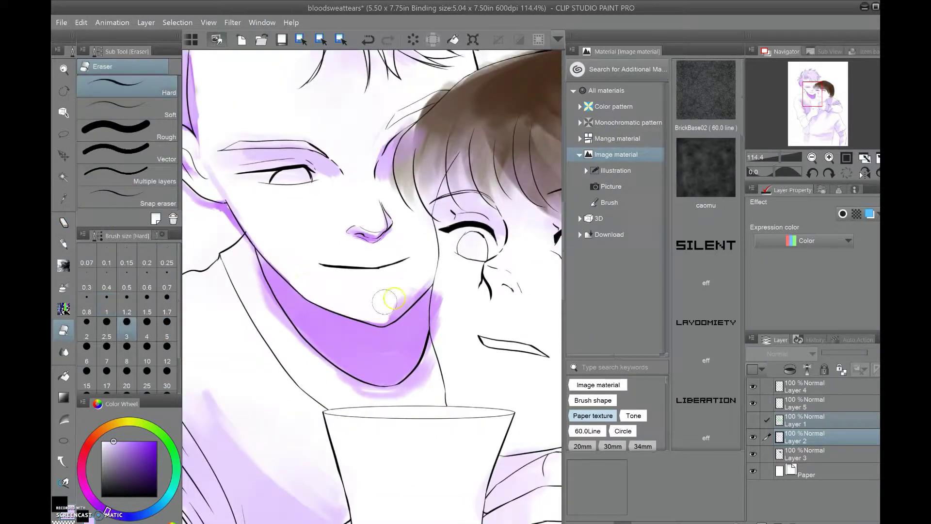
{"action": "left_click_drag", "start_coordinate": [394, 299], "coordinate": [346, 185]}
{"action": "key", "text": "ctrl+0"}
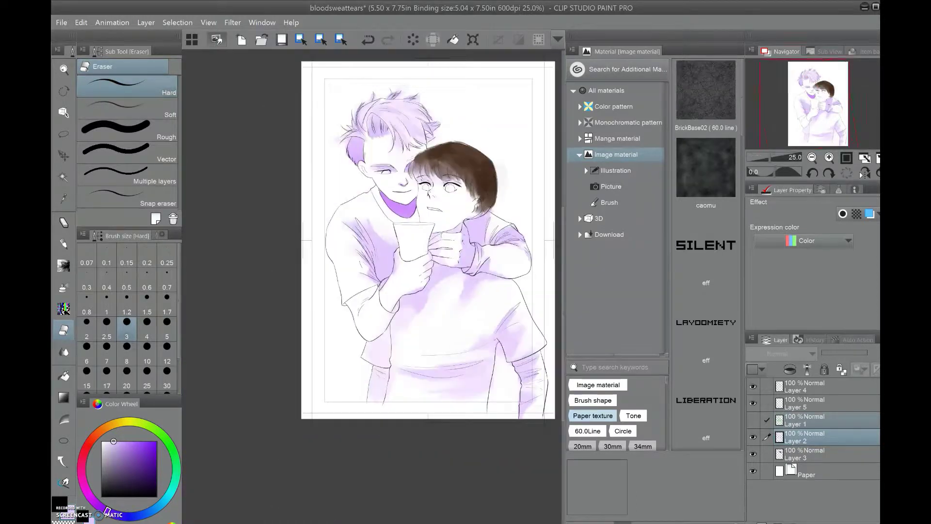
{"action": "scroll", "coordinate": [345, 282], "scroll_direction": "up", "scroll_amount": 6}
{"action": "key", "text": "ctrl+s"}
Paint purple shading on the front figure's fingers and upper chest with the pastel pen at size 7
{"action": "key", "text": "p"}
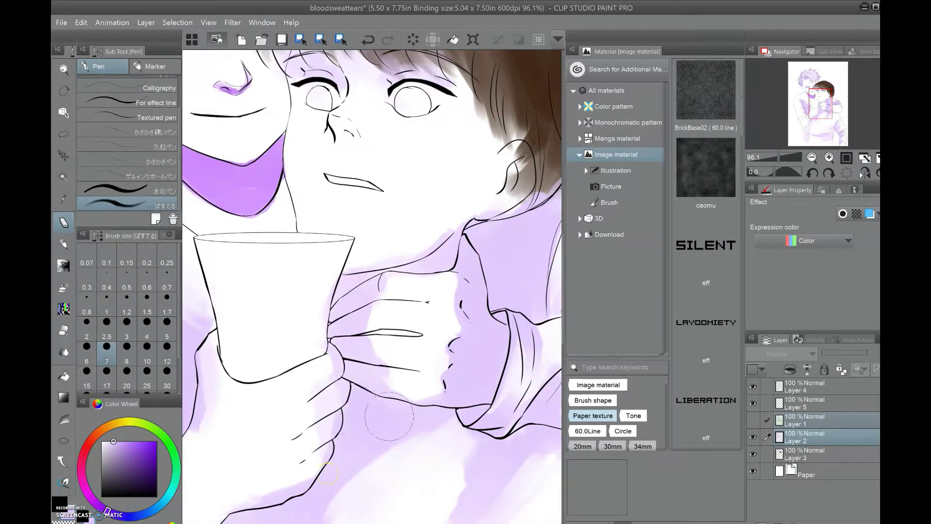
{"action": "scroll", "coordinate": [389, 416], "scroll_direction": "up", "scroll_amount": 1}
{"action": "scroll", "coordinate": [389, 416], "scroll_direction": "down", "scroll_amount": 6}
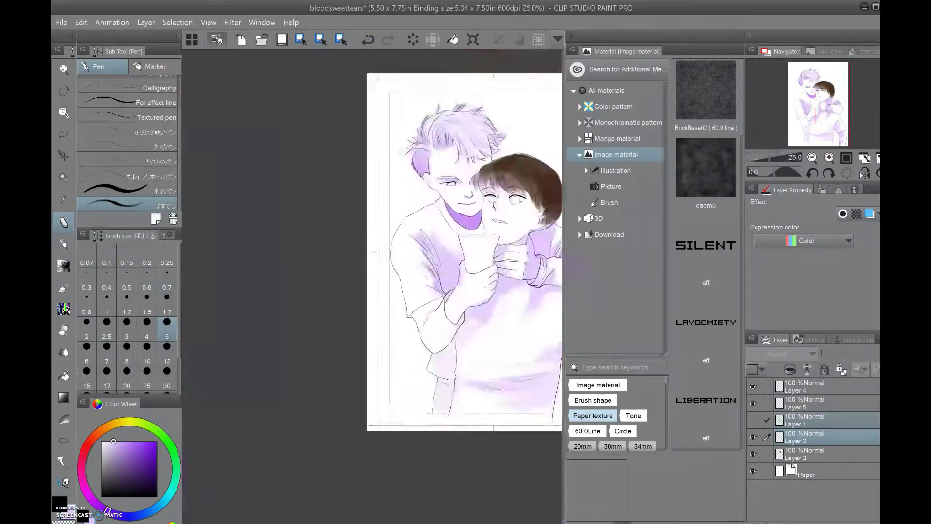
Shade the man's sleeve and forearm and the front figure's sleeve folds in pale purple with the pastel pen at size 5
{"action": "left_click_drag", "start_coordinate": [389, 416], "coordinate": [391, 291]}
{"action": "left_click_drag", "start_coordinate": [387, 353], "coordinate": [452, 293]}
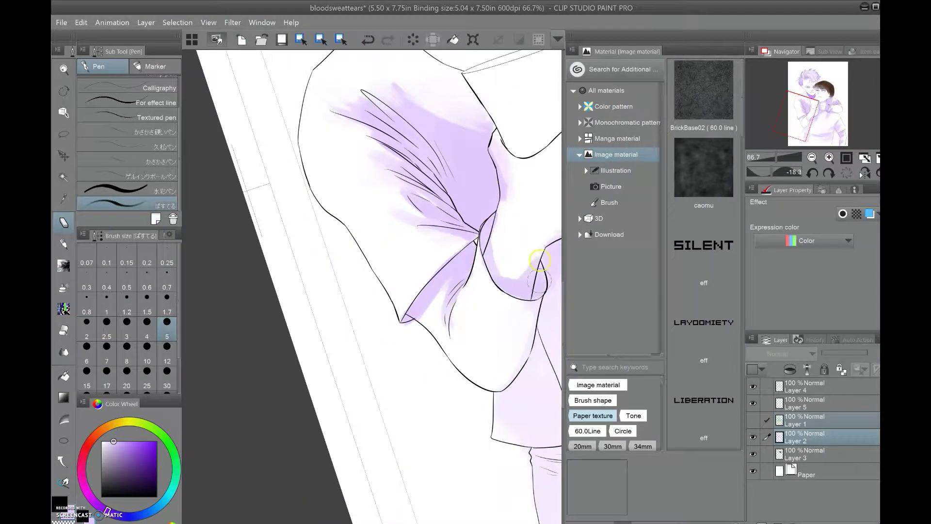
{"action": "left_click_drag", "start_coordinate": [539, 261], "coordinate": [454, 224]}
{"action": "left_click_drag", "start_coordinate": [439, 269], "coordinate": [479, 199]}
{"action": "mouse_move", "coordinate": [445, 343]}
{"action": "left_mouse_down"}
{"action": "mouse_move", "coordinate": [458, 326]}
{"action": "mouse_move", "coordinate": [499, 401]}
{"action": "mouse_move", "coordinate": [492, 305]}
{"action": "left_mouse_up"}
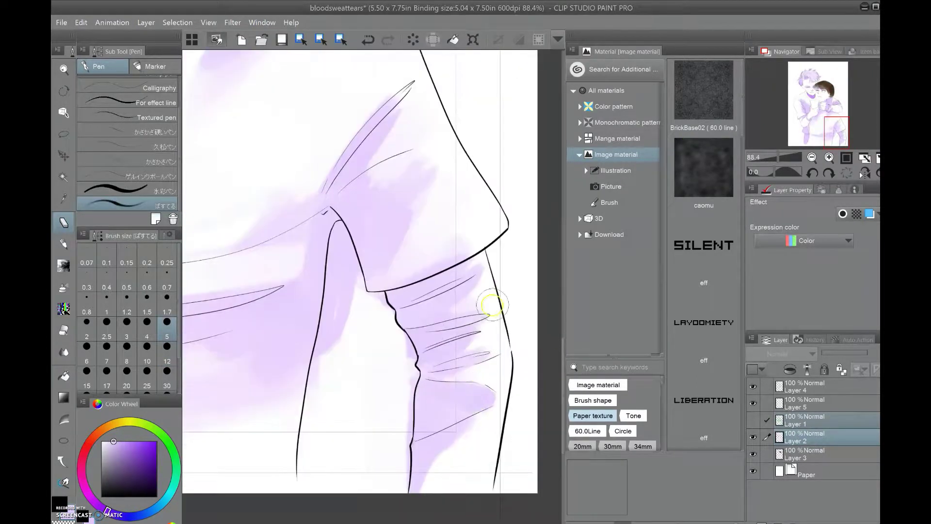
{"action": "scroll", "coordinate": [482, 343], "scroll_direction": "down", "scroll_amount": 4}
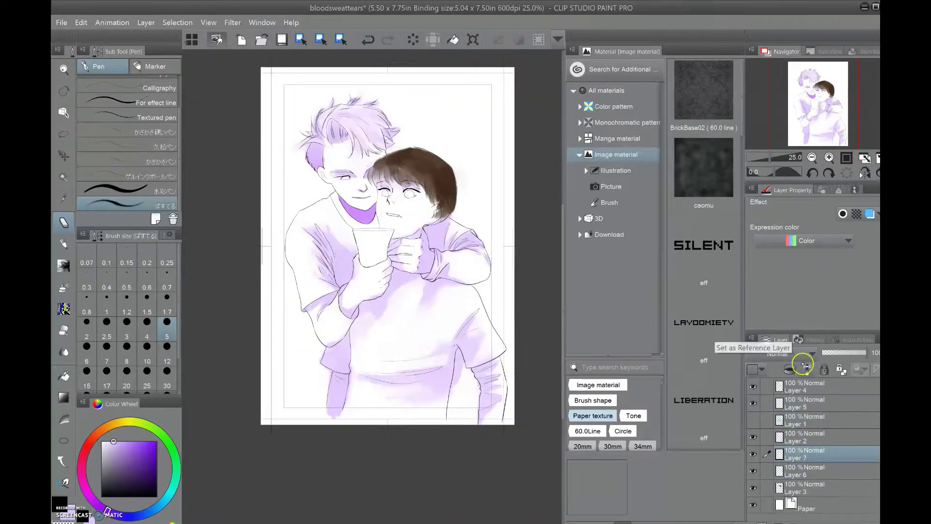
Auto-select the skin regions of both figures from the line art and fill them with pale peach on Layer 6
{"action": "key", "text": "ctrl+z"}
{"action": "scroll", "coordinate": [484, 156], "scroll_direction": "up", "scroll_amount": 3}
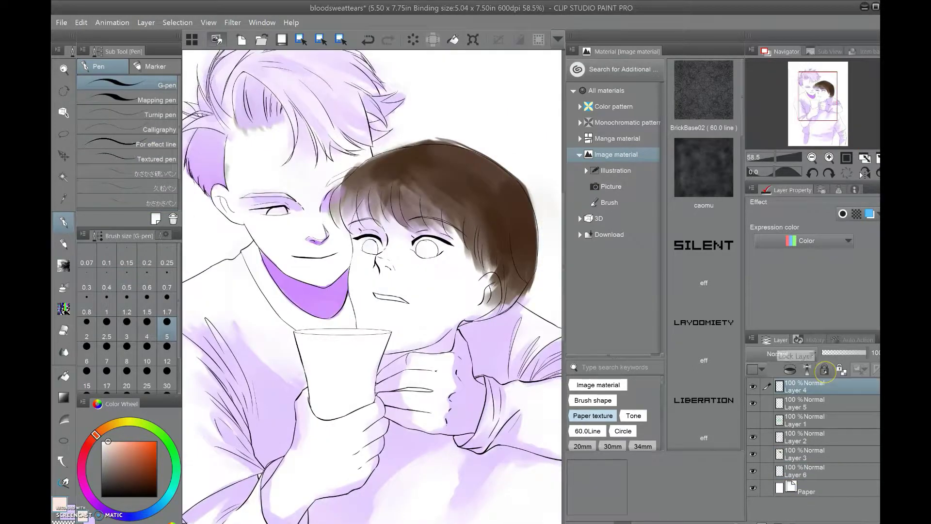
{"action": "key", "text": "w"}
{"action": "key", "text": "ctrl+minus"}
{"action": "key", "text": "ctrl+minus"}
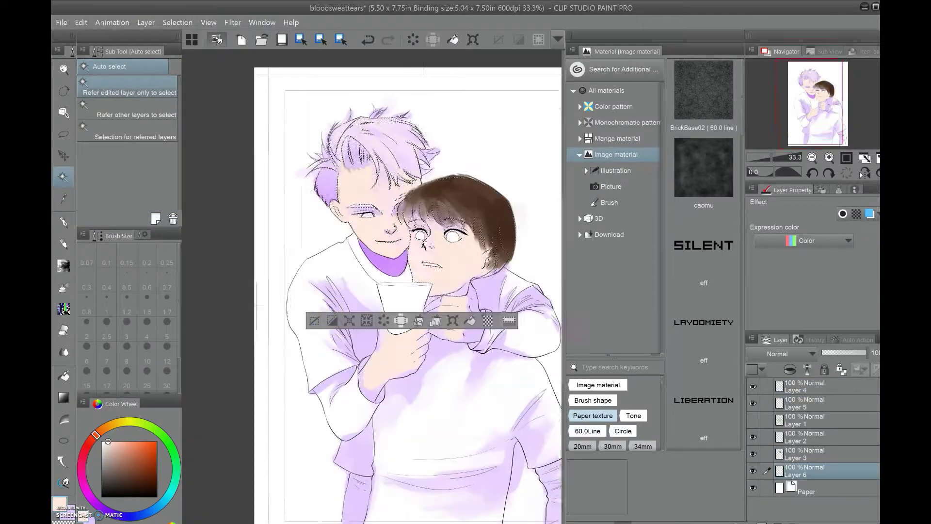
Set Layer 2 to Multiply blending and fill in the remaining skin on the man's neck with pale peach on Layer 6
{"action": "left_click", "coordinate": [819, 433]}
{"action": "scroll", "coordinate": [387, 242], "scroll_direction": "up", "scroll_amount": 4}
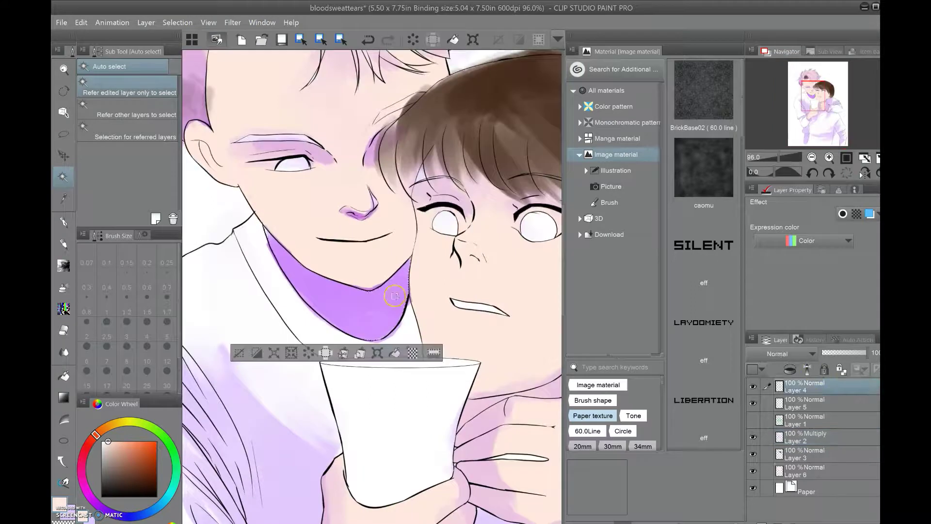
{"action": "left_click", "coordinate": [819, 471]}
{"action": "key", "text": "p"}
{"action": "scroll", "coordinate": [387, 242], "scroll_direction": "up", "scroll_amount": 1}
{"action": "left_click_drag", "start_coordinate": [387, 245], "coordinate": [290, 167]}
Add a new layer beneath the skin and color the front figure's mouth dark red and both figures' irises dark brown
{"action": "key", "text": "ctrl+shift+n"}
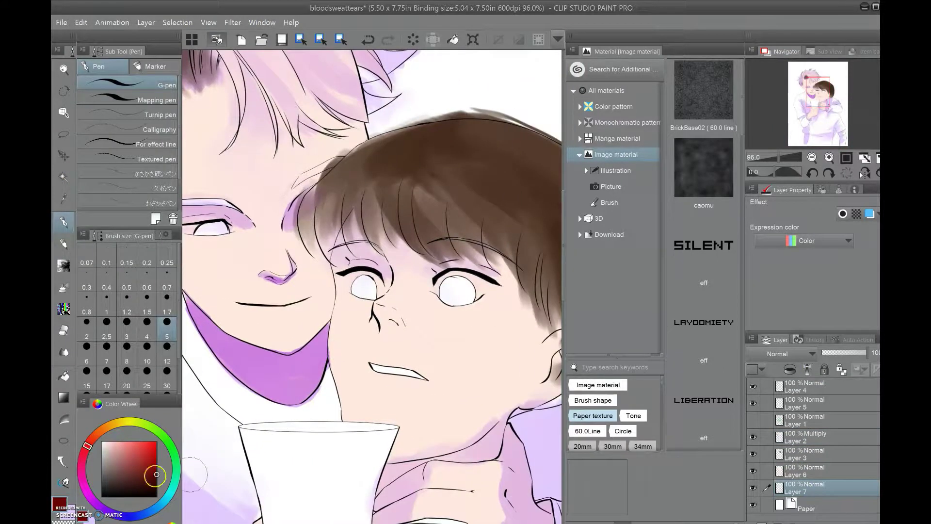
{"action": "scroll", "coordinate": [504, 356], "scroll_direction": "down", "scroll_amount": 3}
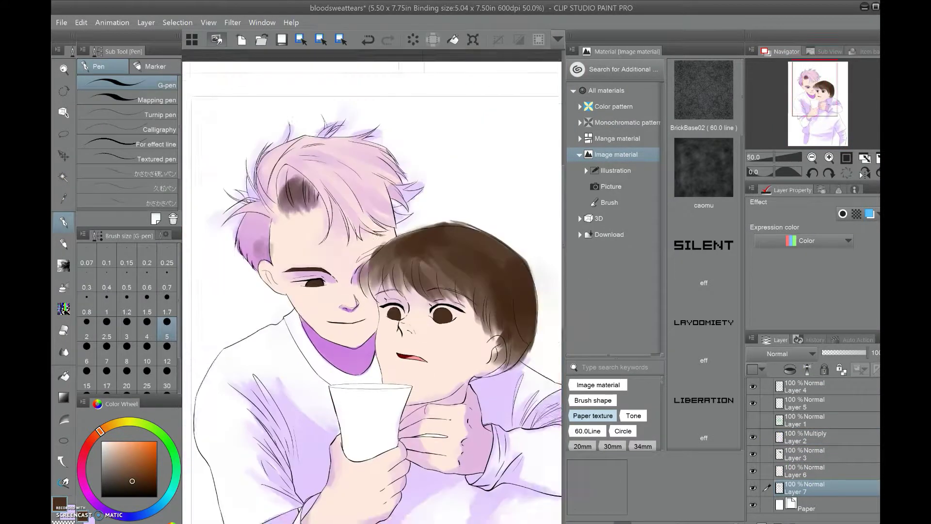
Erase the peach skin color from the front figure's eye whites on Layer 6, and merge the skin into Layer 7
{"action": "scroll", "coordinate": [504, 356], "scroll_direction": "up", "scroll_amount": 6}
{"action": "left_click", "coordinate": [819, 471]}
{"action": "key", "text": "e"}
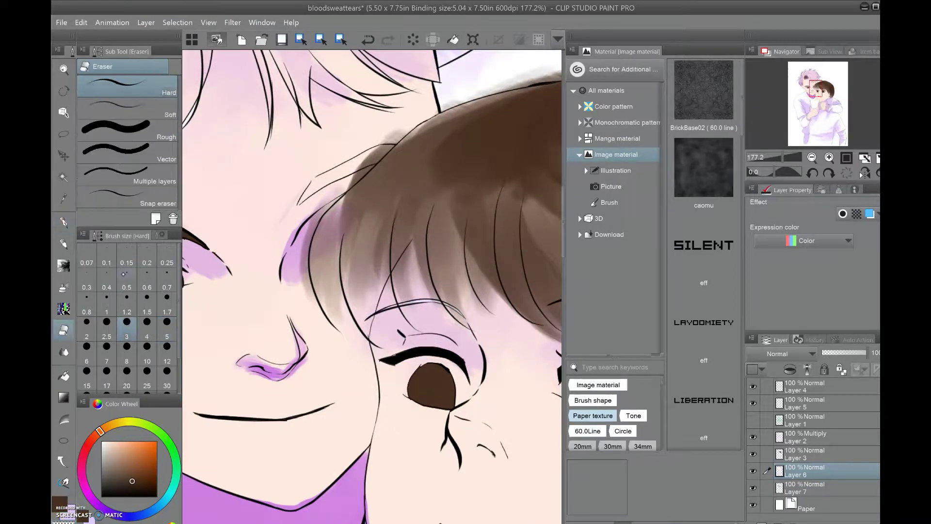
{"action": "left_click_drag", "start_coordinate": [618, 361], "coordinate": [453, 358]}
{"action": "scroll", "coordinate": [488, 375], "scroll_direction": "down", "scroll_amount": 6}
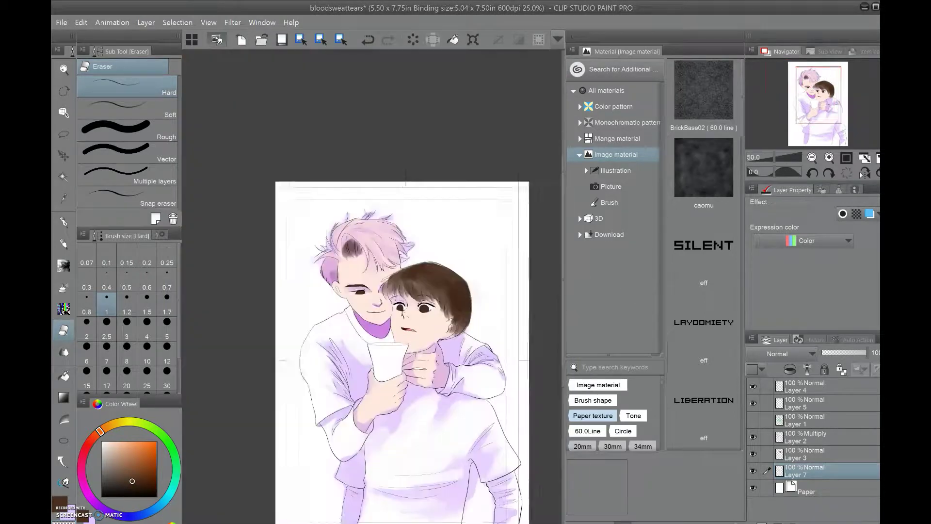
Add a Soft light layer above Layer 5 and paint white highlights on both figures' irises with the watercolor pen at size 1
{"action": "left_click", "coordinate": [815, 403]}
{"action": "key", "text": "ctrl+shift+n"}
{"action": "left_click", "coordinate": [781, 354]}
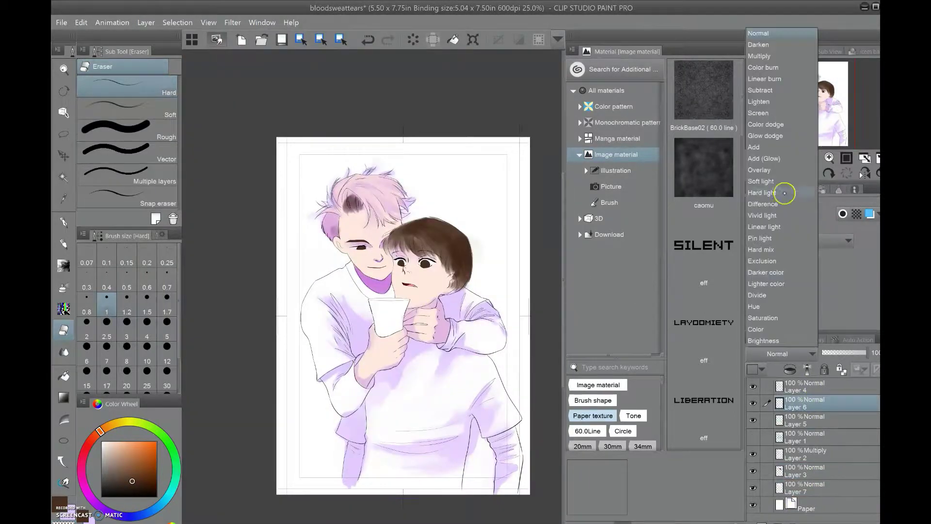
{"action": "left_click", "coordinate": [780, 203]}
{"action": "key", "text": "p"}
{"action": "scroll", "coordinate": [477, 339], "scroll_direction": "up", "scroll_amount": 6}
{"action": "left_click", "coordinate": [155, 191]}
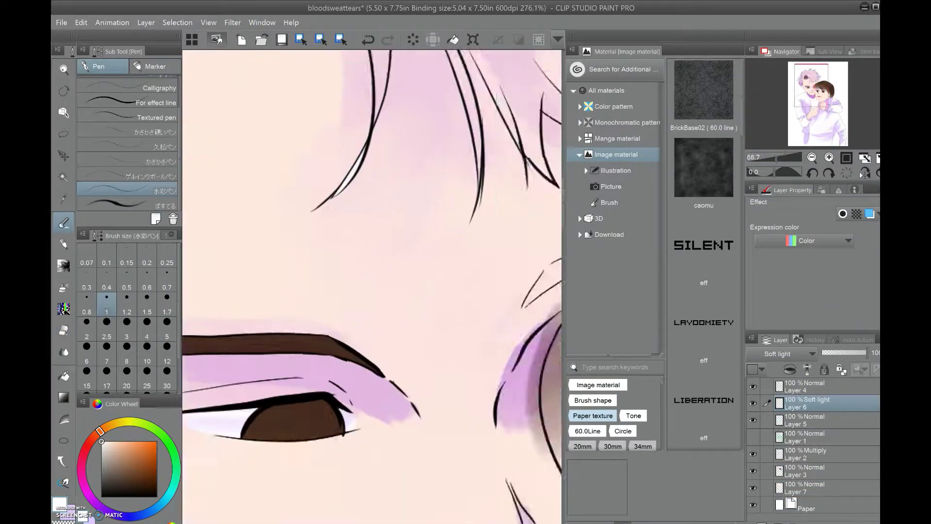
{"action": "scroll", "coordinate": [432, 279], "scroll_direction": "up", "scroll_amount": 3}
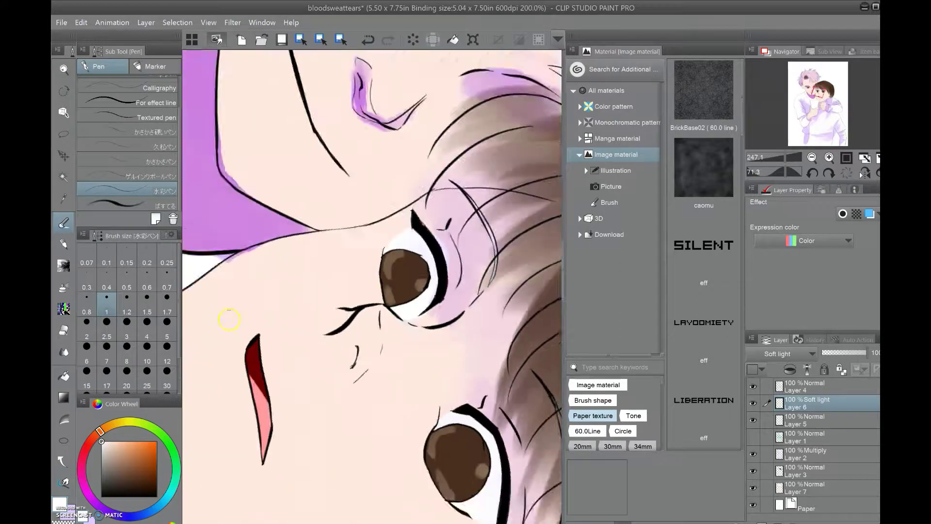
{"action": "scroll", "coordinate": [431, 279], "scroll_direction": "down", "scroll_amount": 6}
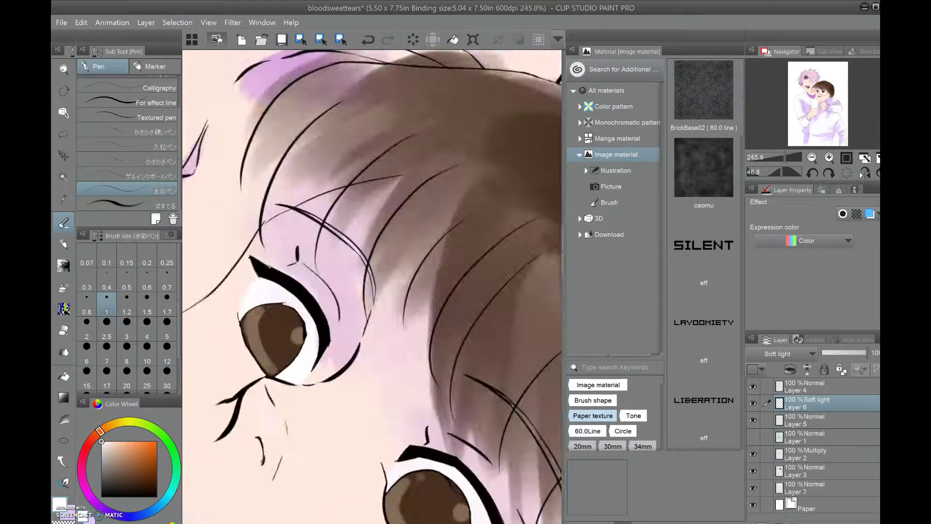
Add a new layer above Layer 7 and airbrush soft pink blush onto the front figure's face
{"action": "left_click", "coordinate": [805, 488]}
{"action": "key", "text": "ctrl+shift+n"}
{"action": "key", "text": "bracketright"}
{"action": "key", "text": "bracketright"}
{"action": "key", "text": "bracketright"}
{"action": "key", "text": "bracketright"}
{"action": "key", "text": "bracketright"}
{"action": "key", "text": "bracketright"}
{"action": "key", "text": "bracketright"}
{"action": "key", "text": "bracketright"}
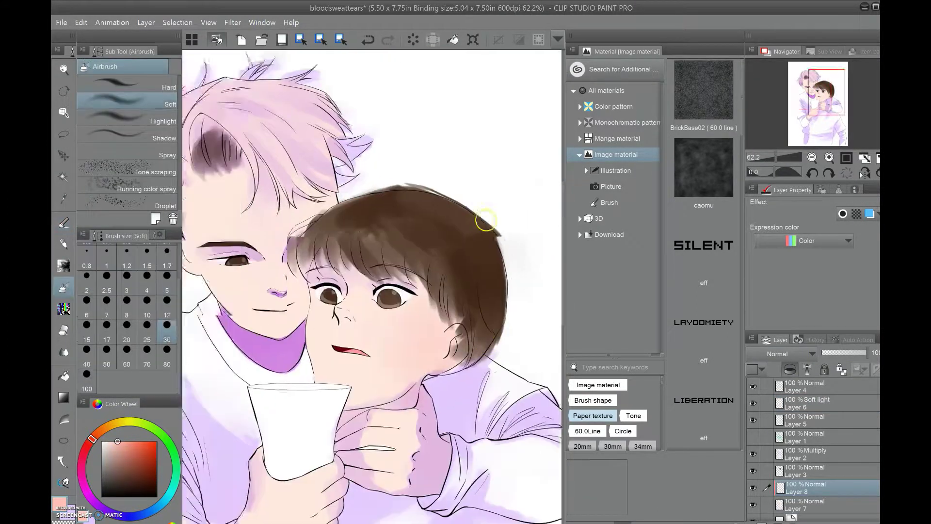
{"action": "scroll", "coordinate": [388, 291], "scroll_direction": "up", "scroll_amount": 3}
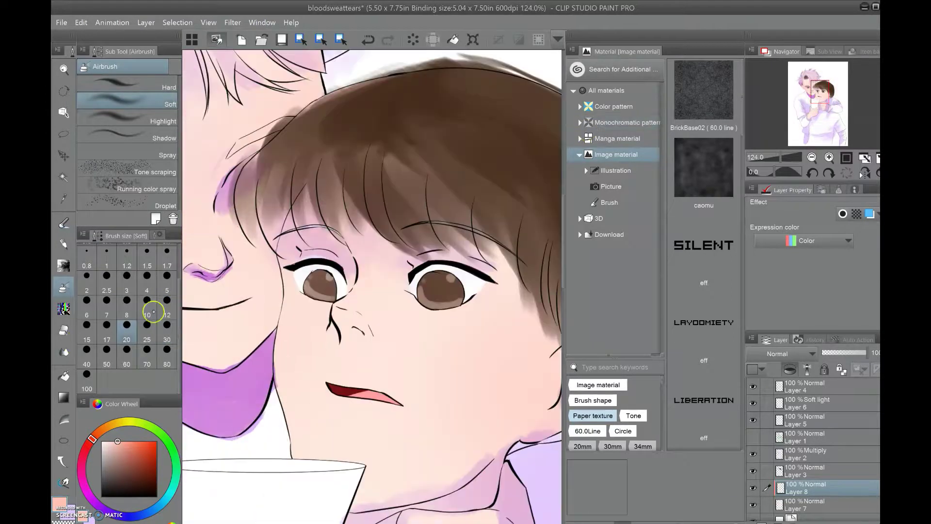
Erase the pink blush that spills outside the front figure's skin and into the eye whites with the hard eraser
{"action": "key", "text": "e"}
{"action": "scroll", "coordinate": [290, 236], "scroll_direction": "down", "scroll_amount": 3}
{"action": "scroll", "coordinate": [290, 237], "scroll_direction": "up", "scroll_amount": 3}
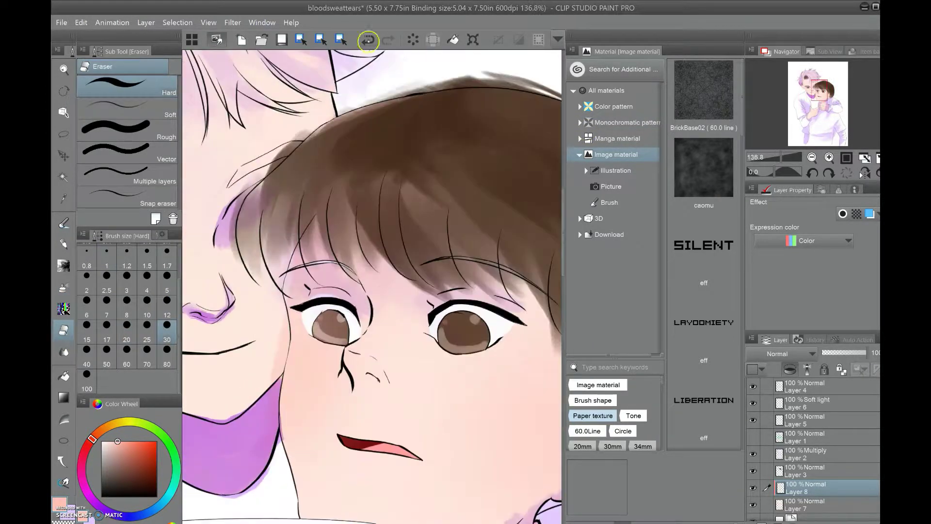
{"action": "scroll", "coordinate": [339, 219], "scroll_direction": "down", "scroll_amount": 2}
{"action": "scroll", "coordinate": [378, 204], "scroll_direction": "up", "scroll_amount": 4}
{"action": "key", "text": "bracketleft"}
{"action": "key", "text": "bracketleft"}
{"action": "key", "text": "bracketleft"}
{"action": "key", "text": "bracketleft"}
{"action": "key", "text": "bracketleft"}
{"action": "key", "text": "bracketleft"}
{"action": "key", "text": "bracketleft"}
{"action": "key", "text": "bracketleft"}
{"action": "key", "text": "bracketleft"}
{"action": "key", "text": "bracketleft"}
{"action": "key", "text": "bracketleft"}
{"action": "key", "text": "bracketleft"}
{"action": "mouse_move", "coordinate": [408, 194]}
{"action": "left_mouse_down"}
{"action": "mouse_move", "coordinate": [343, 101]}
{"action": "mouse_move", "coordinate": [291, 63]}
{"action": "left_mouse_up"}
Airbrush more soft pink blush onto the skin of the figures on Layer 8 with the soft airbrush at size 25
{"action": "key", "text": "b"}
{"action": "scroll", "coordinate": [534, 145], "scroll_direction": "down", "scroll_amount": 3}
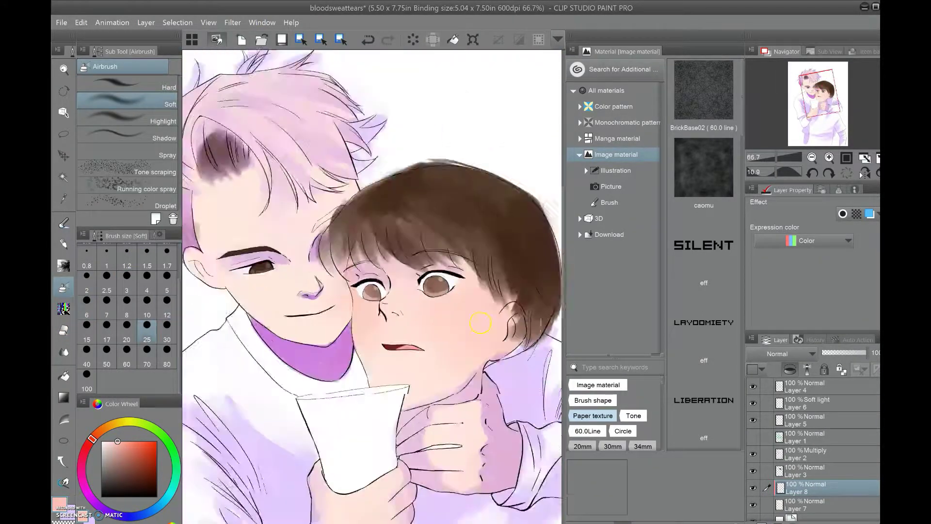
{"action": "scroll", "coordinate": [388, 291], "scroll_direction": "down", "scroll_amount": 3}
{"action": "scroll", "coordinate": [388, 291], "scroll_direction": "up", "scroll_amount": 3}
{"action": "left_click_drag", "start_coordinate": [530, 213], "coordinate": [378, 295]}
{"action": "key", "text": "bracketright"}
{"action": "key", "text": "bracketright"}
{"action": "key", "text": "bracketright"}
{"action": "key", "text": "bracketright"}
{"action": "scroll", "coordinate": [378, 294], "scroll_direction": "down", "scroll_amount": 2}
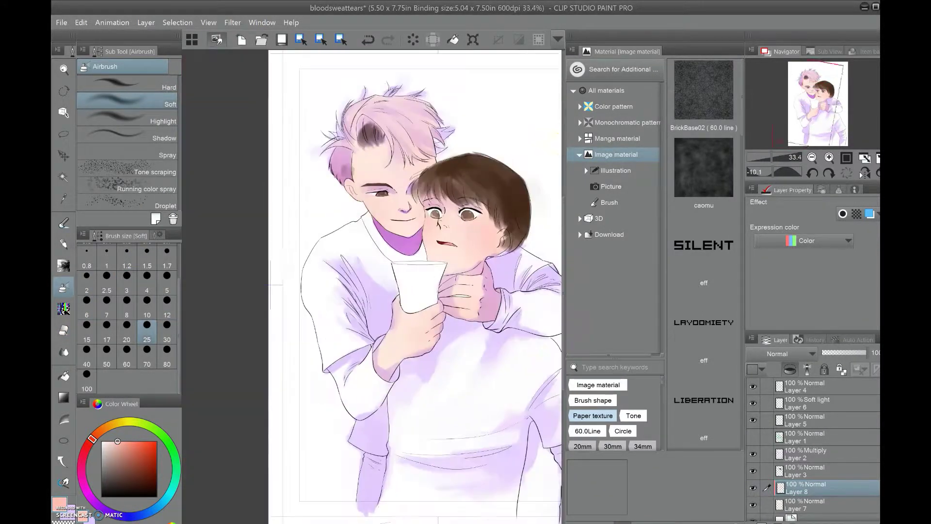
Lower the blush layer's opacity to 72%, sample the dark brown of the hair, and add a new layer above the blush
{"action": "left_click", "coordinate": [805, 470]}
{"action": "left_click", "coordinate": [780, 471], "text": "ctrl"}
{"action": "key", "text": "i"}
{"action": "scroll", "coordinate": [374, 243], "scroll_direction": "up", "scroll_amount": 3}
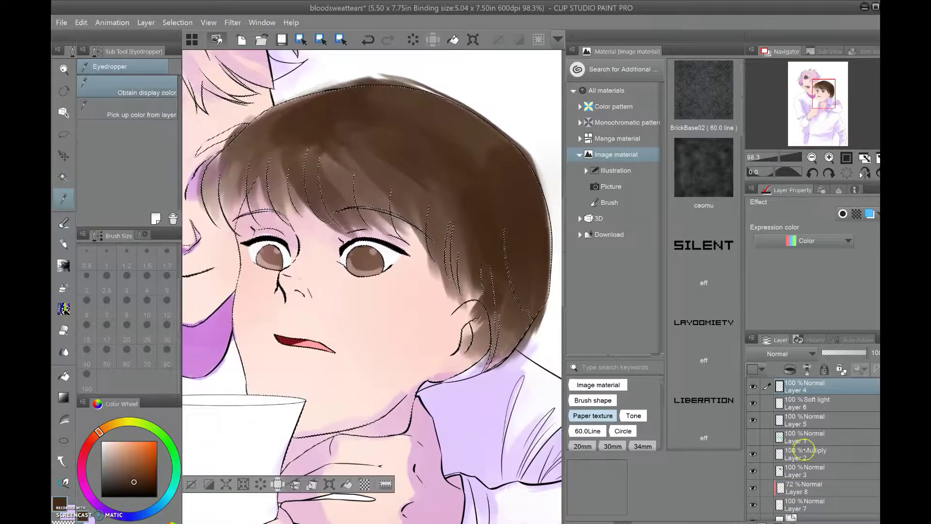
{"action": "scroll", "coordinate": [373, 242], "scroll_direction": "down", "scroll_amount": 1}
{"action": "scroll", "coordinate": [373, 291], "scroll_direction": "down", "scroll_amount": 1}
{"action": "left_click", "coordinate": [752, 507]}
{"action": "left_click_drag", "start_coordinate": [812, 486], "coordinate": [812, 491]}
{"action": "key", "text": "p"}
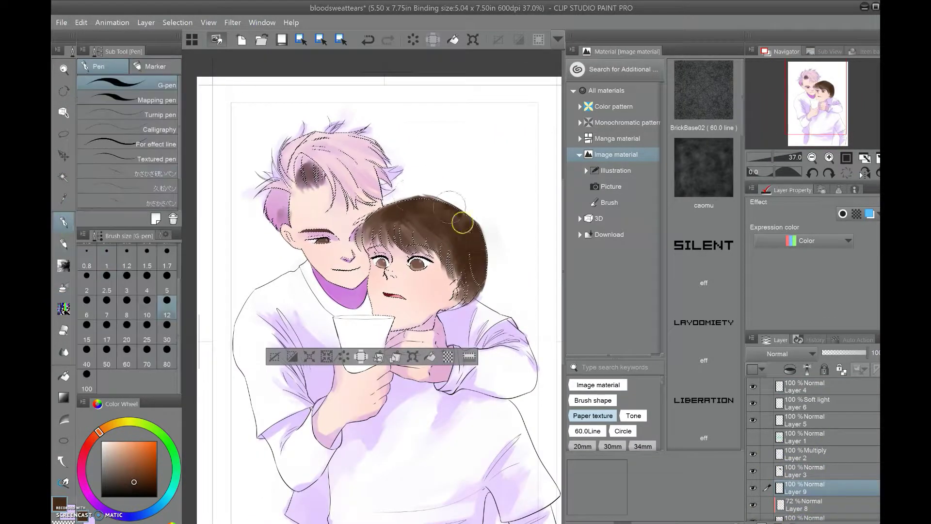
Paint the front figure's fringe and hair flat dark brown on Layer 9 with the G-pen at size 3
{"action": "scroll", "coordinate": [461, 244], "scroll_direction": "up", "scroll_amount": 8}
{"action": "key", "text": "bracketleft"}
{"action": "key", "text": "bracketleft"}
{"action": "key", "text": "bracketleft"}
{"action": "key", "text": "bracketleft"}
{"action": "key", "text": "bracketleft"}
{"action": "key", "text": "bracketleft"}
{"action": "key", "text": "bracketleft"}
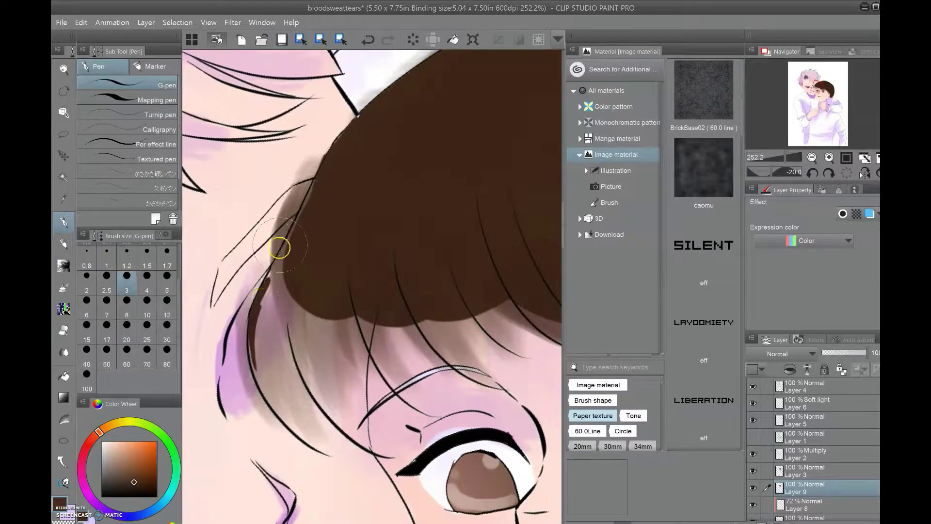
{"action": "left_click_drag", "start_coordinate": [279, 248], "coordinate": [370, 122]}
{"action": "left_click_drag", "start_coordinate": [262, 423], "coordinate": [365, 187]}
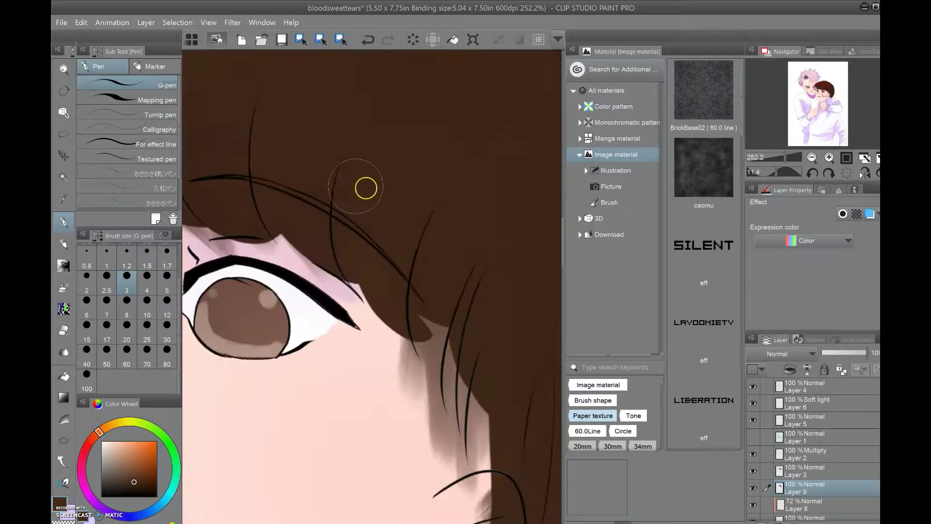
{"action": "left_click_drag", "start_coordinate": [467, 374], "coordinate": [411, 173]}
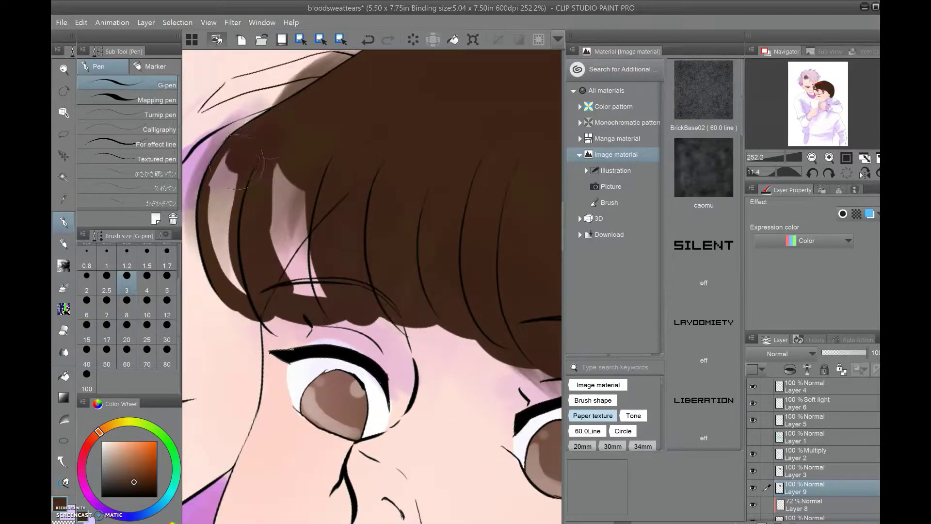
Fill the narrow gaps in the front figure's hair around the ear and nape with dark brown using the G-pen at size 1
{"action": "scroll", "coordinate": [485, 208], "scroll_direction": "up", "scroll_amount": 3}
{"action": "key", "text": "bracketleft"}
{"action": "key", "text": "bracketleft"}
{"action": "left_click_drag", "start_coordinate": [485, 208], "coordinate": [427, 291]}
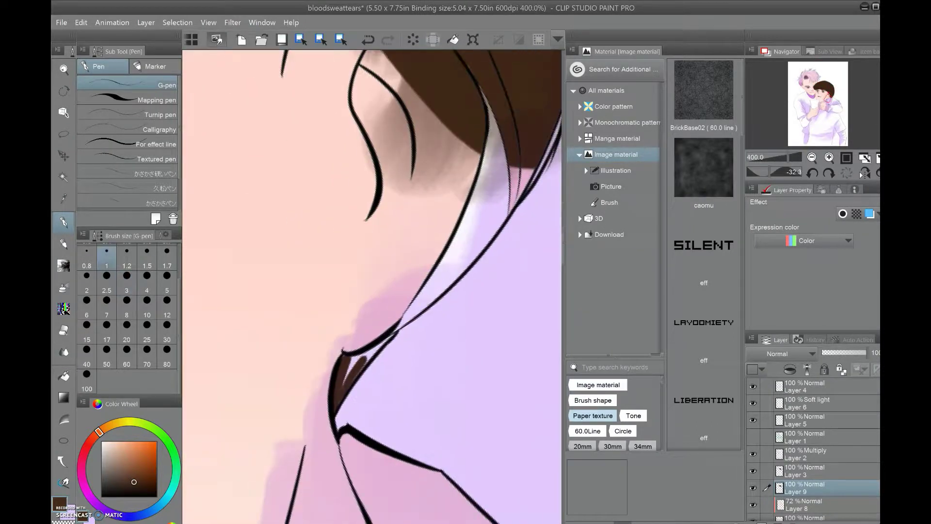
{"action": "left_click_drag", "start_coordinate": [384, 345], "coordinate": [339, 424]}
{"action": "left_click_drag", "start_coordinate": [463, 189], "coordinate": [398, 242]}
Hide Layer 3 and fill the back of the front figure's hair with dark brown using the G-pen at size 12
{"action": "scroll", "coordinate": [341, 147], "scroll_direction": "down", "scroll_amount": 5}
{"action": "scroll", "coordinate": [369, 204], "scroll_direction": "up", "scroll_amount": 3}
{"action": "left_click_drag", "start_coordinate": [376, 317], "coordinate": [279, 270]}
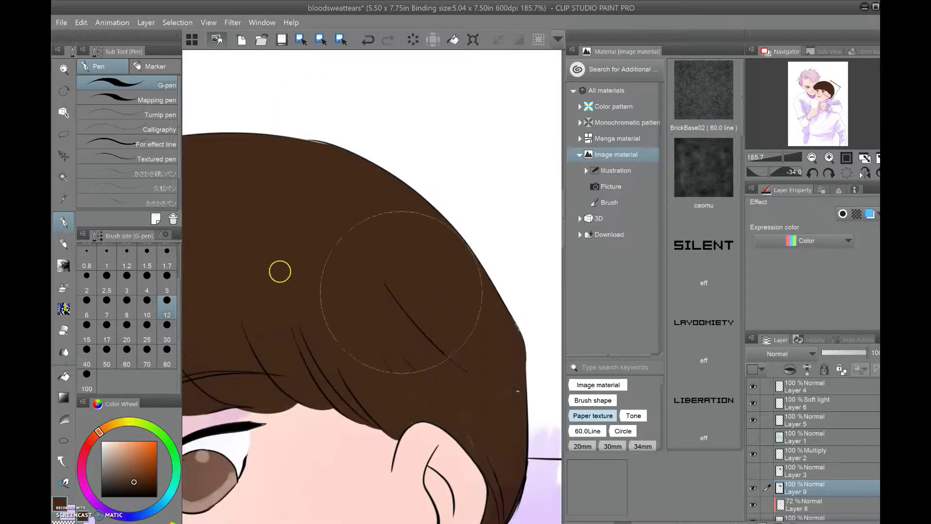
{"action": "scroll", "coordinate": [449, 333], "scroll_direction": "up", "scroll_amount": 2}
{"action": "scroll", "coordinate": [451, 239], "scroll_direction": "up", "scroll_amount": 3}
{"action": "scroll", "coordinate": [452, 238], "scroll_direction": "down", "scroll_amount": 10}
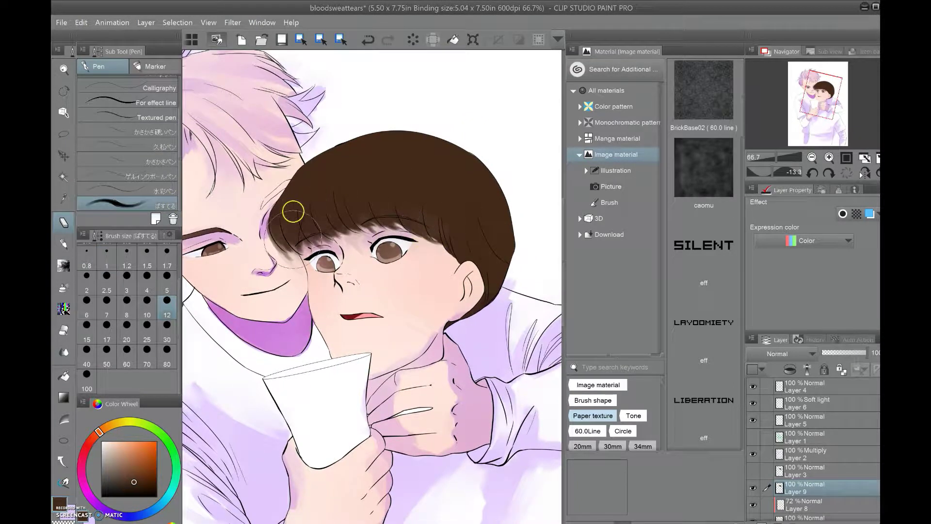
Soften the front figure's fringe ends and erase the brown that spills past the hair outline with the hard eraser
{"action": "scroll", "coordinate": [379, 206], "scroll_direction": "up", "scroll_amount": 5}
{"action": "key", "text": "e"}
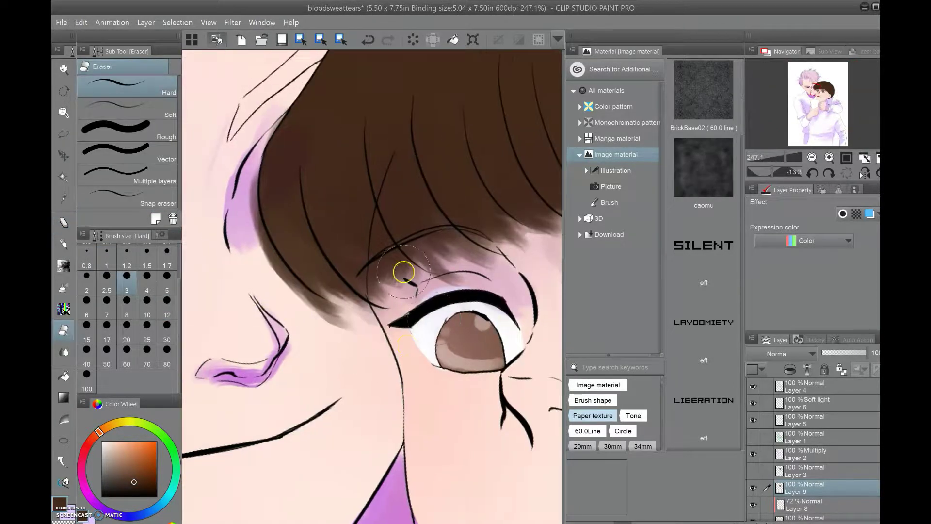
{"action": "scroll", "coordinate": [429, 353], "scroll_direction": "down", "scroll_amount": 2}
{"action": "scroll", "coordinate": [401, 184], "scroll_direction": "up", "scroll_amount": 1}
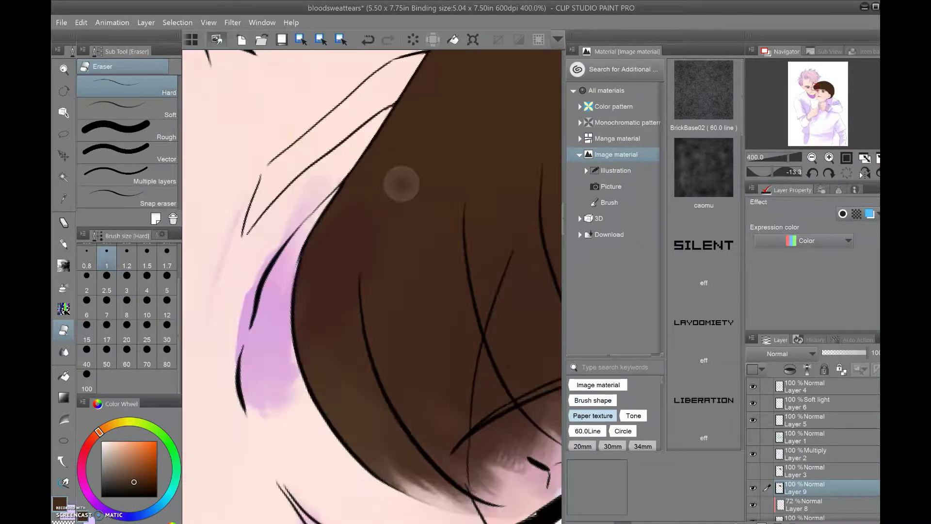
{"action": "scroll", "coordinate": [402, 183], "scroll_direction": "down", "scroll_amount": 6}
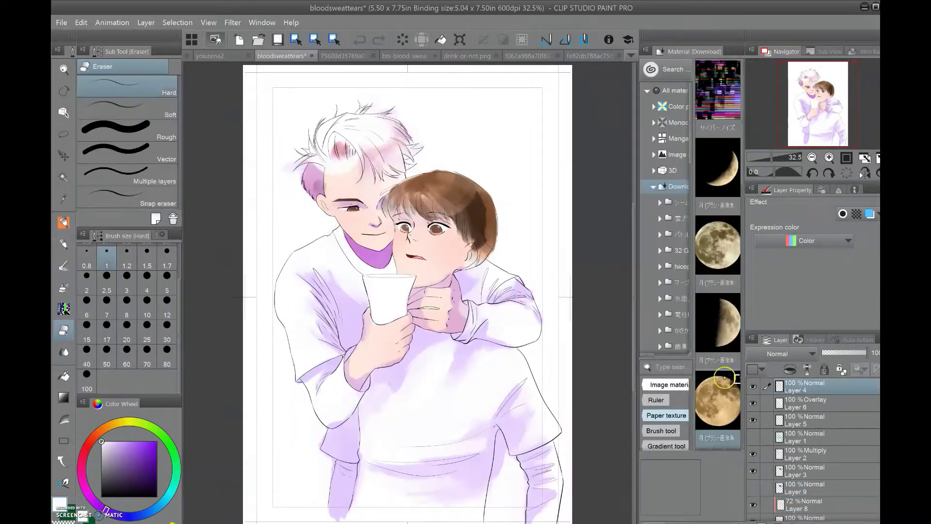
Lasso the front figure's torso on Layer 4, hide Layers 6 and 2, and erase stray marks around the sleeves in the line art
{"action": "left_click_drag", "start_coordinate": [483, 515], "coordinate": [495, 464]}
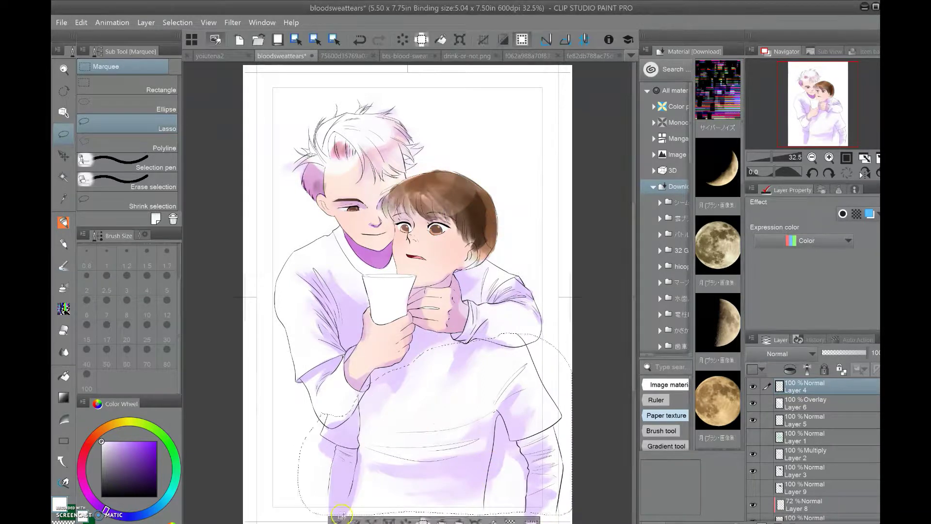
{"action": "left_click", "coordinate": [753, 403]}
{"action": "left_click", "coordinate": [753, 454]}
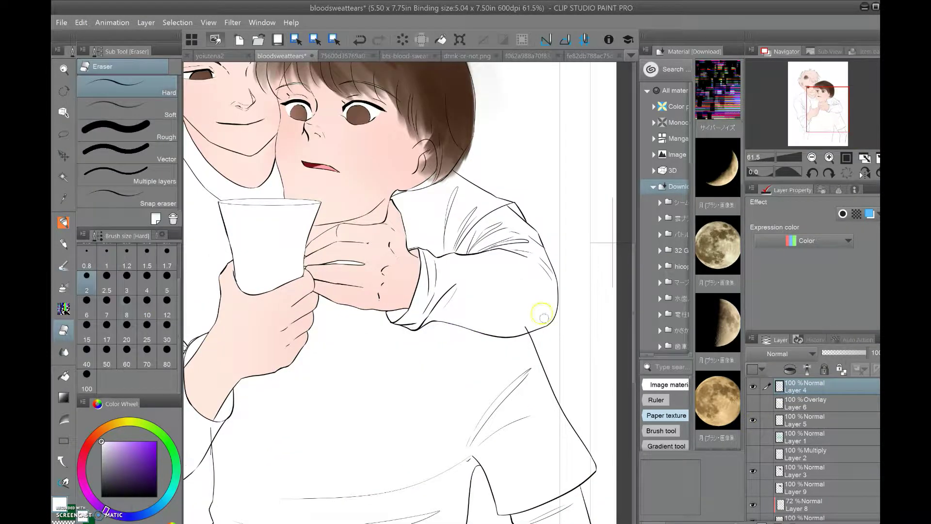
{"action": "scroll", "coordinate": [543, 315], "scroll_direction": "up", "scroll_amount": 5}
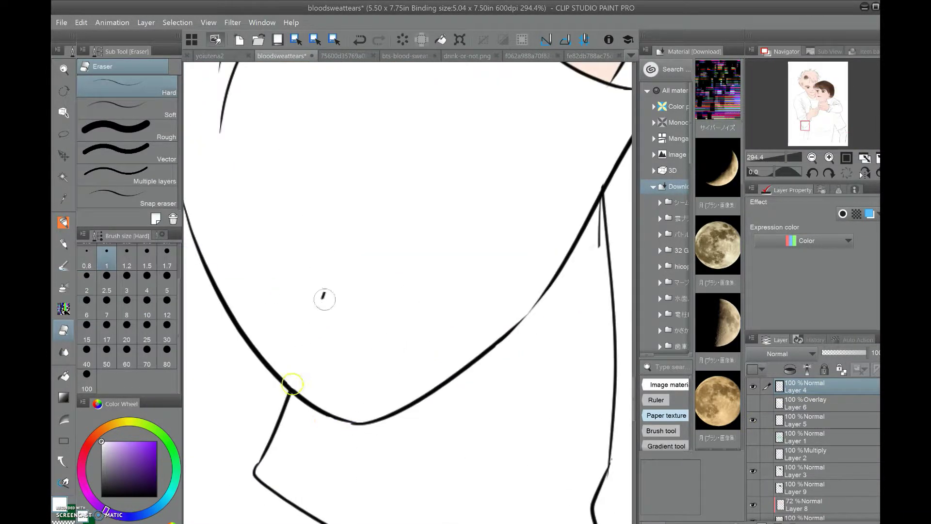
{"action": "scroll", "coordinate": [291, 383], "scroll_direction": "down", "scroll_amount": 8}
Show the purple shading on Layer 2 again, make it active, and flip the view horizontally to check the drawing
{"action": "left_click", "coordinate": [752, 454]}
{"action": "left_click", "coordinate": [796, 454]}
{"action": "key", "text": "m"}
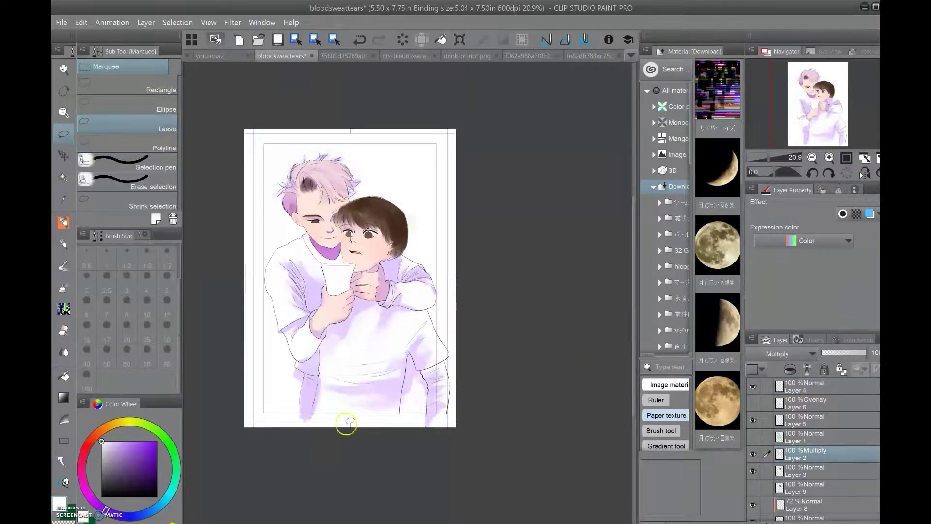
{"action": "left_click", "coordinate": [865, 172]}
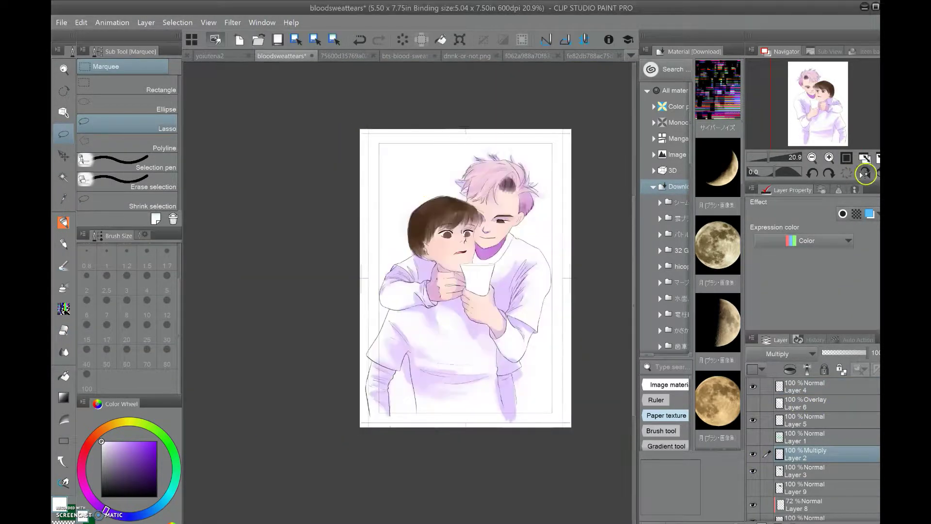
Check the reference images and draw the man's open jacket front and lapel on Layer 4 in black with the G-pen
{"action": "key", "text": "p"}
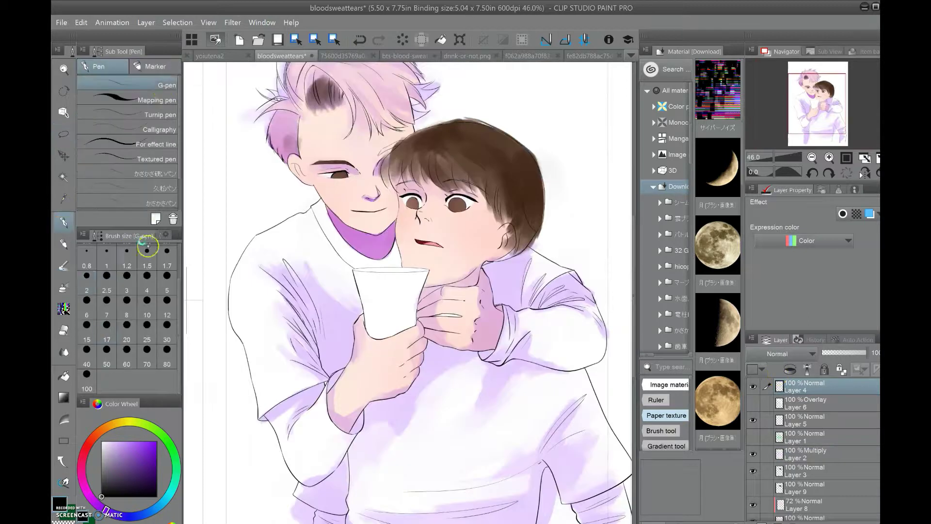
{"action": "left_click", "coordinate": [405, 55]}
{"action": "left_click", "coordinate": [466, 56]}
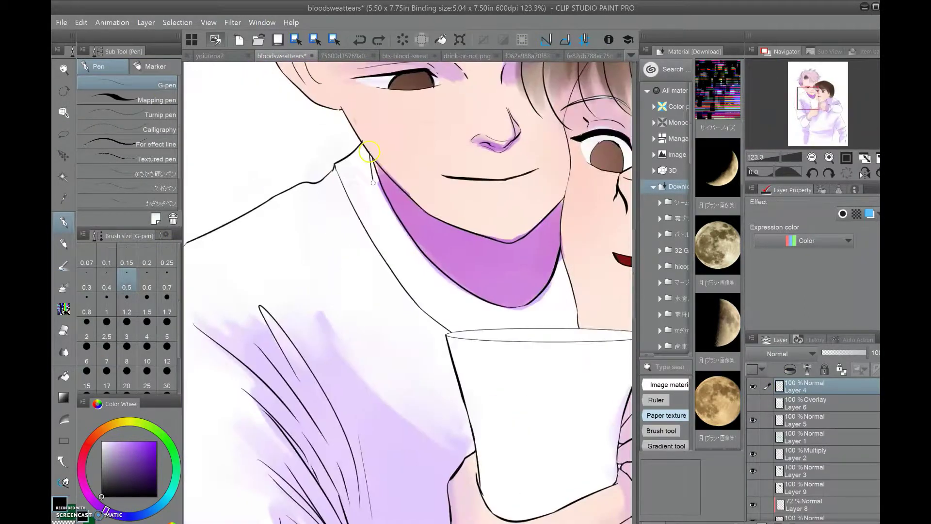
{"action": "scroll", "coordinate": [359, 165], "scroll_direction": "up", "scroll_amount": 10}
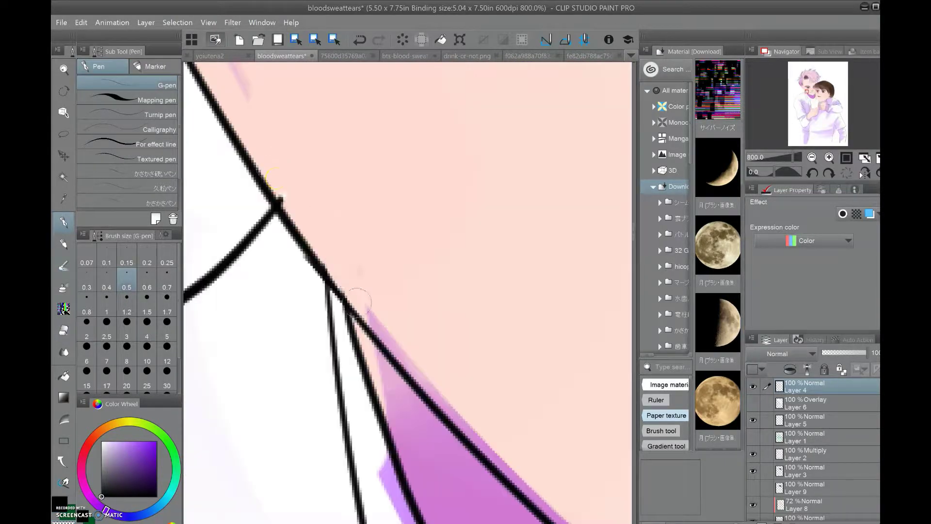
{"action": "scroll", "coordinate": [358, 301], "scroll_direction": "down", "scroll_amount": 1}
{"action": "scroll", "coordinate": [345, 151], "scroll_direction": "down", "scroll_amount": 5}
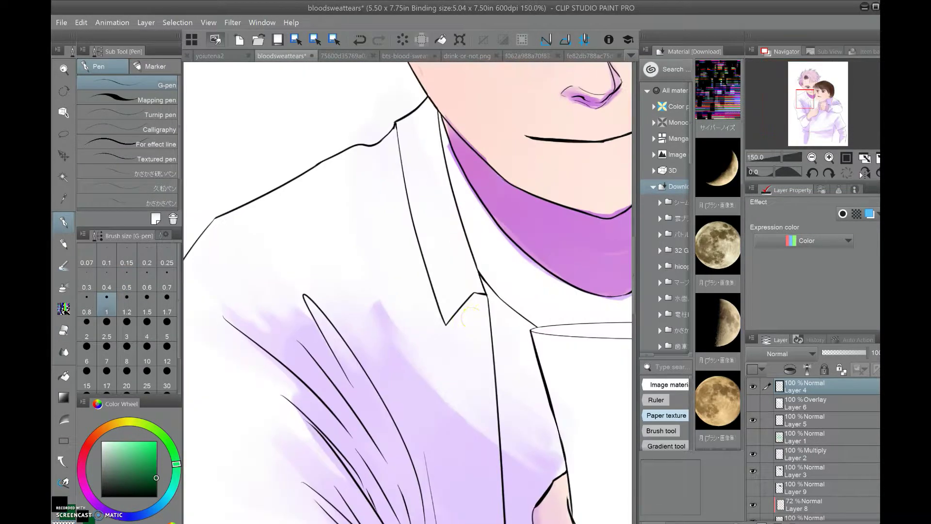
{"action": "left_click_drag", "start_coordinate": [438, 258], "coordinate": [383, 191]}
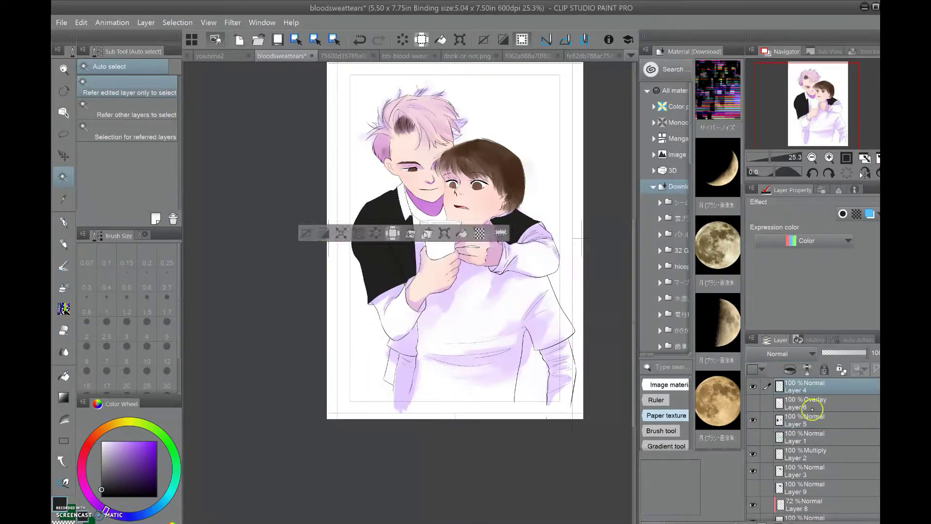
Place the Multiply shading layer above Layer 5, recolor the man's jacket very dark purple, and check the other open images
{"action": "left_click", "coordinate": [752, 455]}
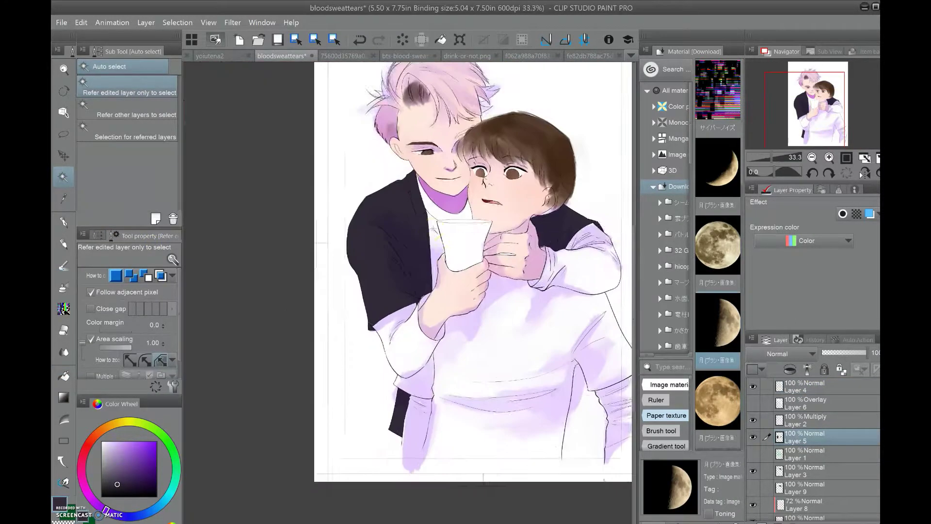
{"action": "left_click", "coordinate": [344, 56]}
{"action": "left_click", "coordinate": [209, 56]}
Draw the front figure's lower sleeve lines on Layer 4 with the G-pen, and fill the T-shirt near-black on Layer 5
{"action": "scroll", "coordinate": [538, 408], "scroll_direction": "up", "scroll_amount": 3}
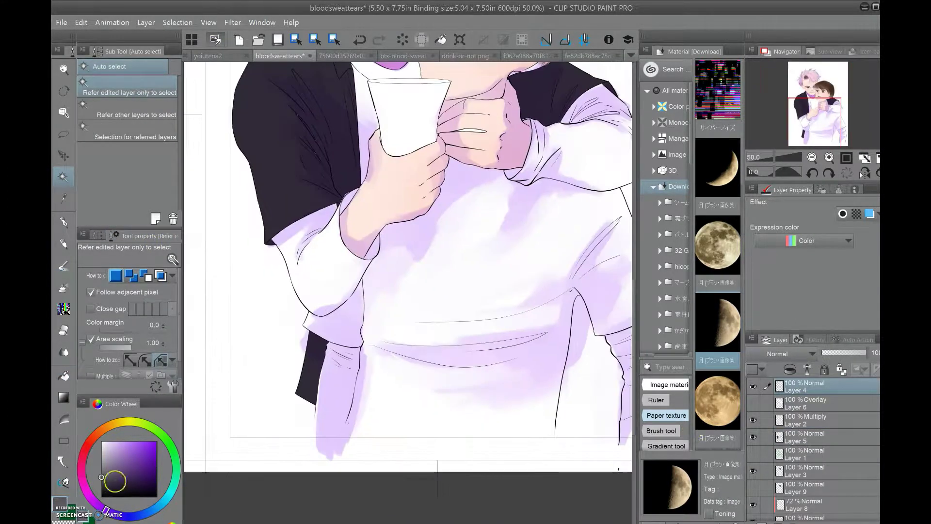
{"action": "key", "text": "p"}
{"action": "scroll", "coordinate": [539, 409], "scroll_direction": "up", "scroll_amount": 2}
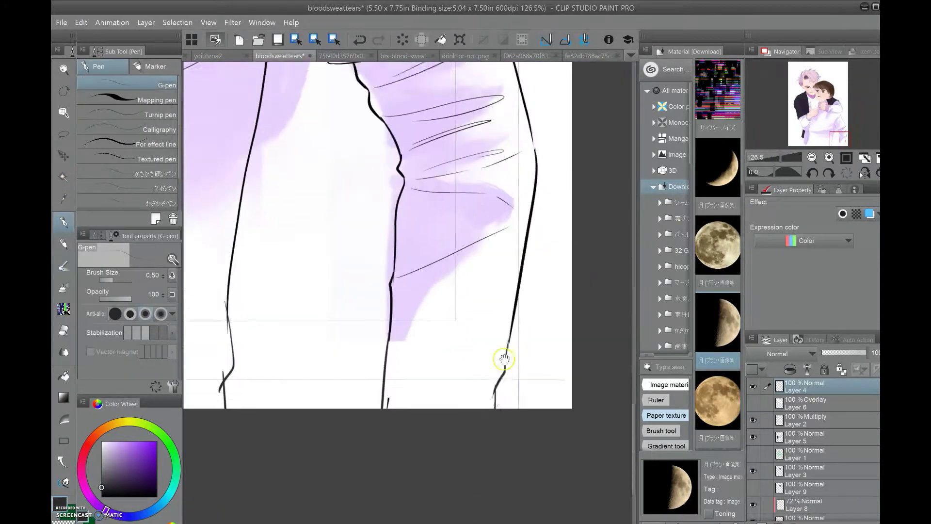
{"action": "scroll", "coordinate": [503, 357], "scroll_direction": "down", "scroll_amount": 5}
{"action": "key", "text": "w"}
{"action": "left_click", "coordinate": [779, 437], "text": "ctrl"}
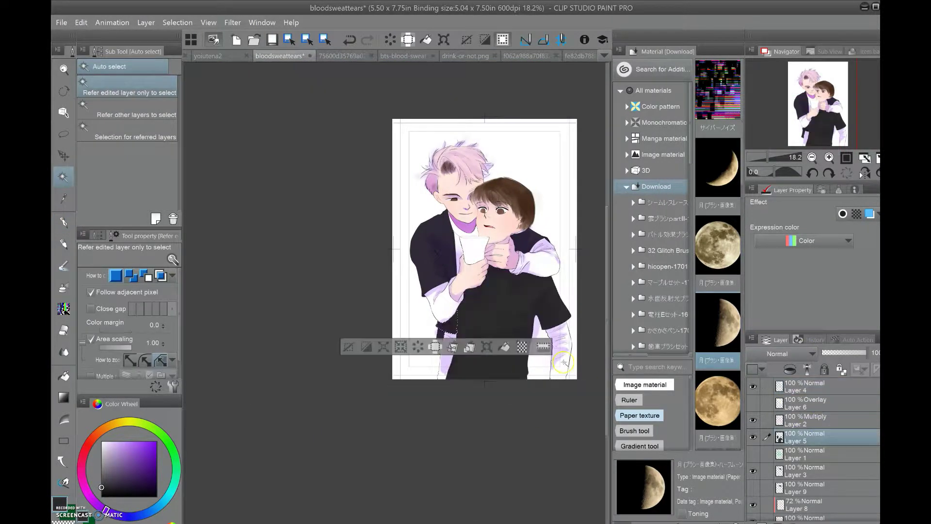
Check the other open images, select the front figure's sleeves and try filling them with the horizontal stripe material ラフ横縞1
{"action": "key", "text": "ctrl+Tab"}
{"action": "key", "text": "ctrl+Tab"}
{"action": "key", "text": "ctrl+Tab"}
{"action": "key", "text": "ctrl+shift+Tab"}
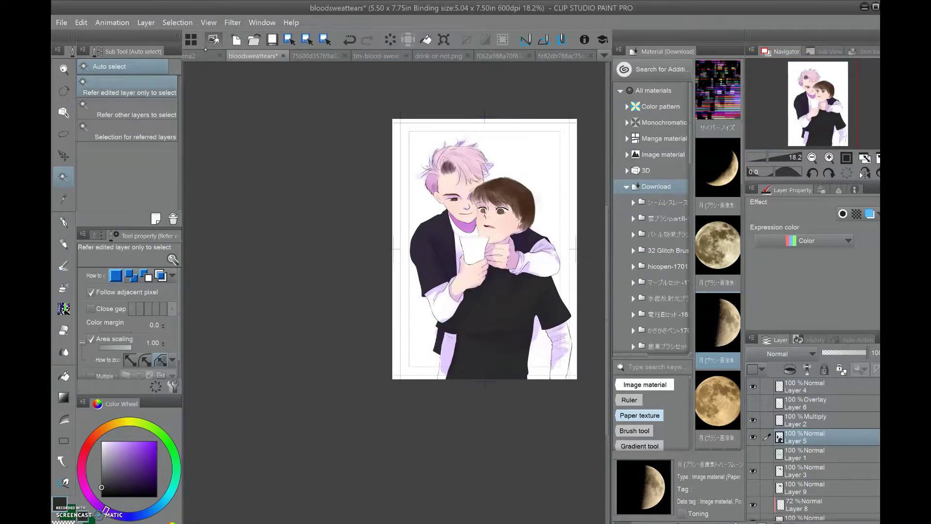
{"action": "scroll", "coordinate": [650, 219], "scroll_direction": "down", "scroll_amount": 3}
{"action": "scroll", "coordinate": [717, 286], "scroll_direction": "down", "scroll_amount": 5}
{"action": "scroll", "coordinate": [718, 243], "scroll_direction": "down", "scroll_amount": 10}
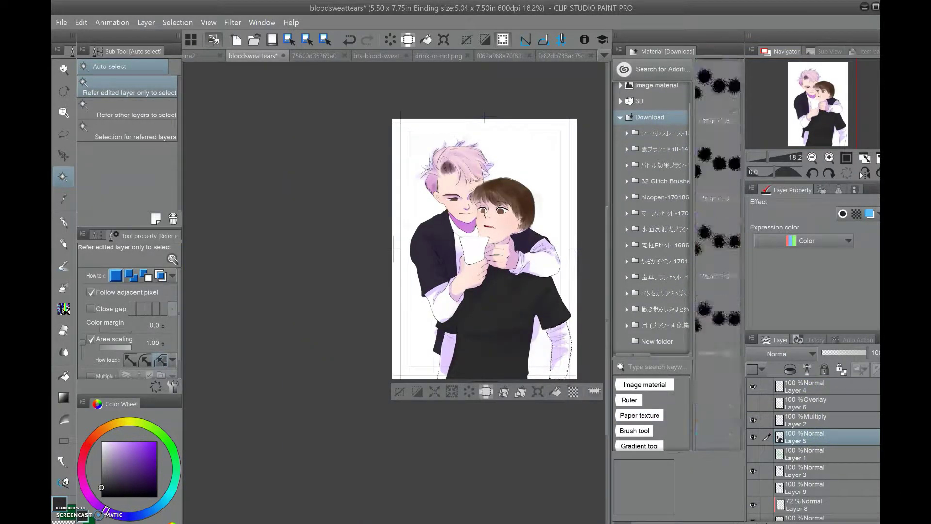
{"action": "left_click", "coordinate": [718, 320]}
{"action": "left_click_drag", "start_coordinate": [674, 334], "coordinate": [599, 395]}
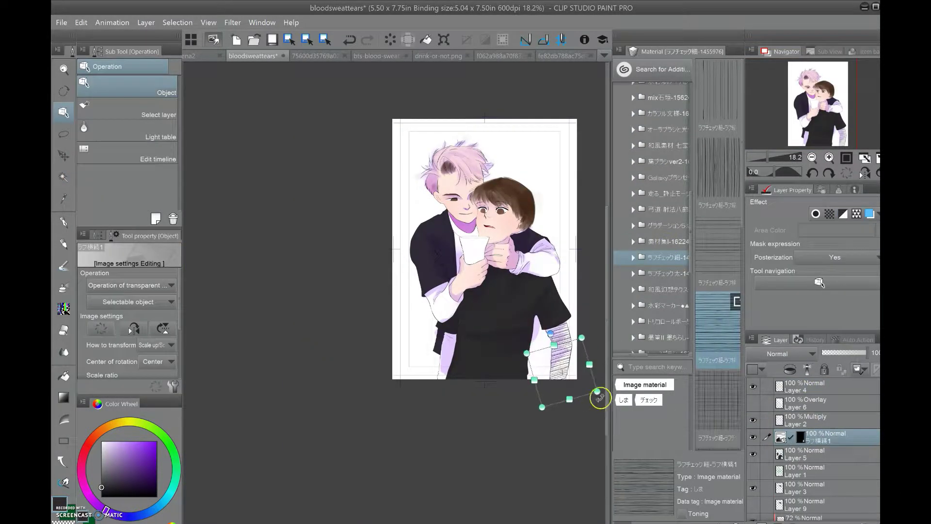
{"action": "left_click", "coordinate": [454, 347]}
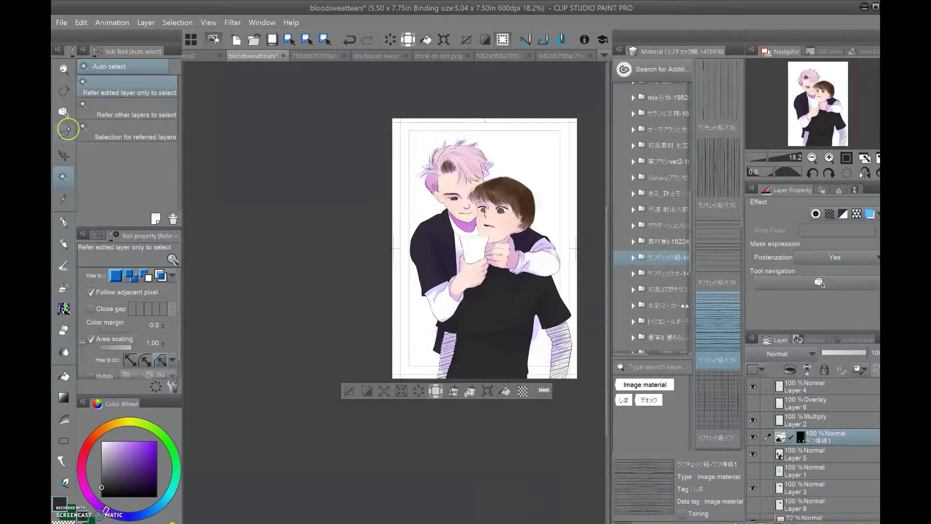
Hide the stripe material layer and hand-draw dark stripes across both of the front figure's sleeves on Layer 5 with the G-pen at size 1
{"action": "key", "text": "p"}
{"action": "left_click", "coordinate": [806, 454]}
{"action": "scroll", "coordinate": [594, 347], "scroll_direction": "up", "scroll_amount": 5}
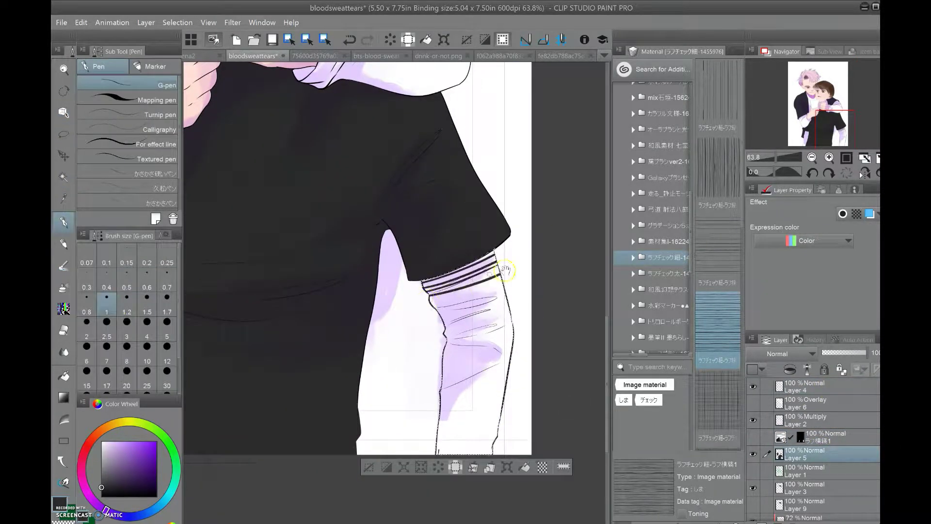
{"action": "left_click_drag", "start_coordinate": [525, 312], "coordinate": [417, 311]}
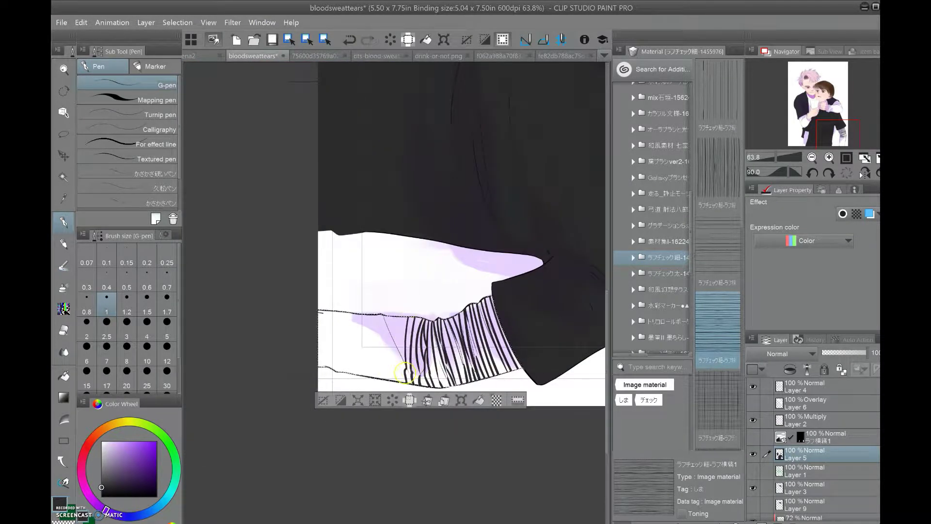
{"action": "left_click_drag", "start_coordinate": [331, 303], "coordinate": [430, 200]}
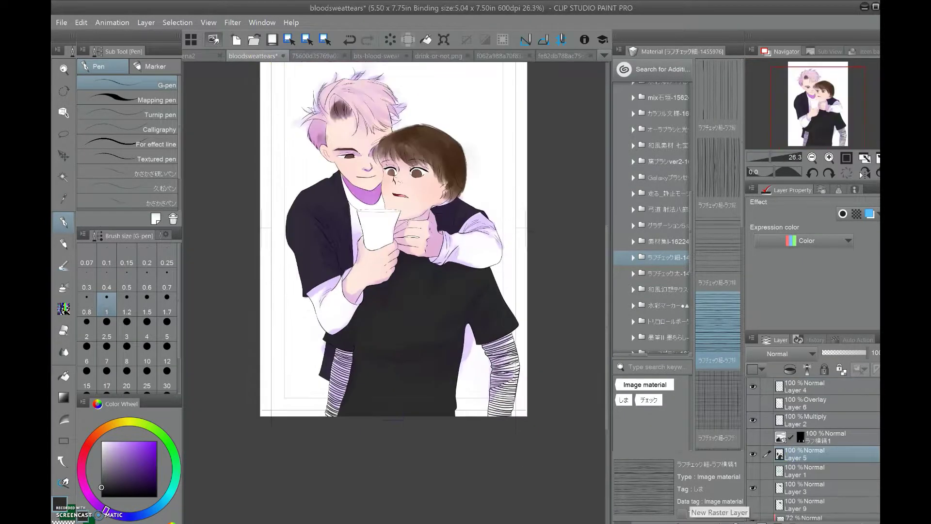
Add a raster layer above Layer 5, delete the stripe material layer and save the drawing
{"action": "key", "text": "Delete"}
{"action": "key", "text": "ctrl+z"}
{"action": "key", "text": "ctrl+z"}
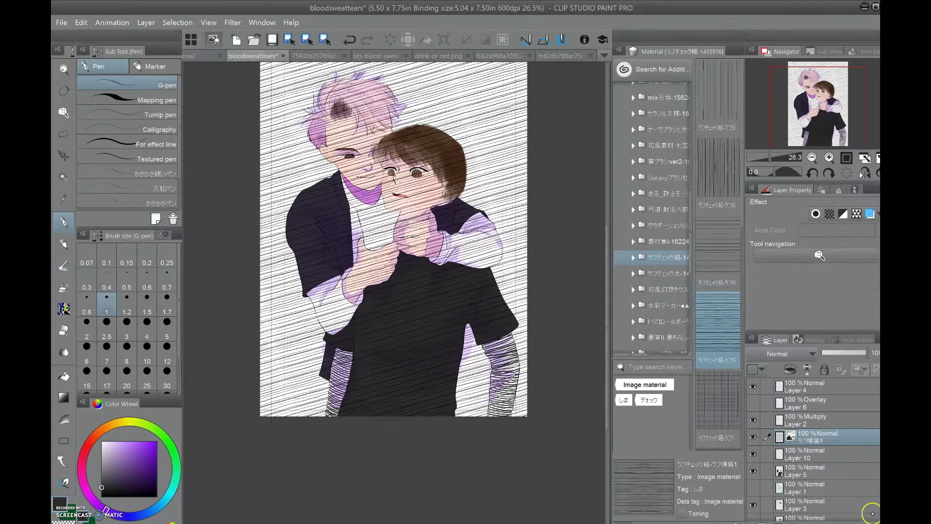
{"action": "scroll", "coordinate": [329, 218], "scroll_direction": "up", "scroll_amount": 2}
{"action": "scroll", "coordinate": [326, 286], "scroll_direction": "down", "scroll_amount": 2}
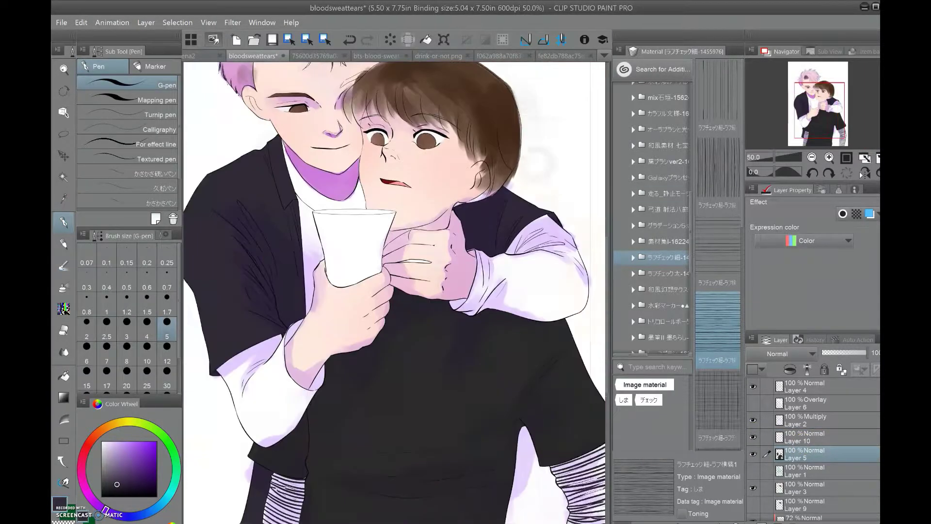
{"action": "key", "text": "ctrl+s"}
{"action": "scroll", "coordinate": [815, 437], "scroll_direction": "down", "scroll_amount": 3}
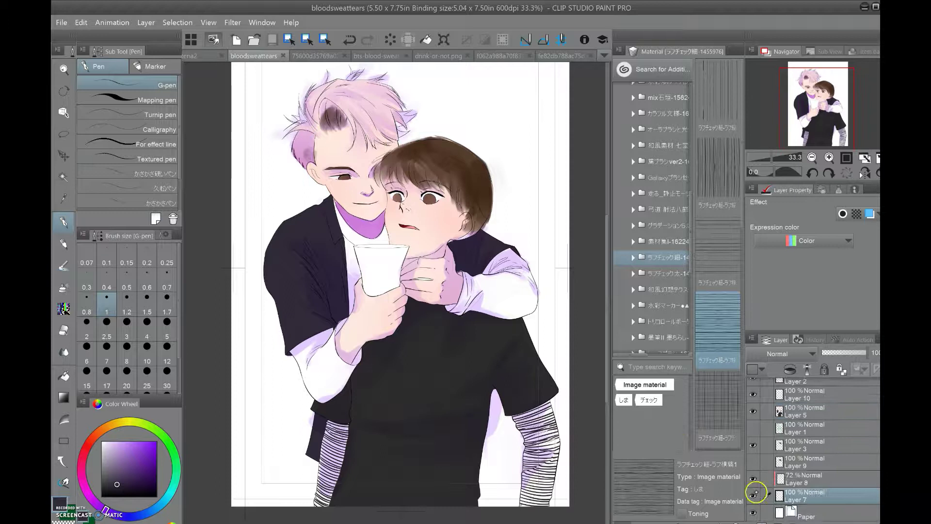
Letter THIRTEEN in orange across the T-shirt chest on Layer 5 with the G-pen, adding flames rising from the last letter
{"action": "left_click", "coordinate": [322, 301], "text": "alt"}
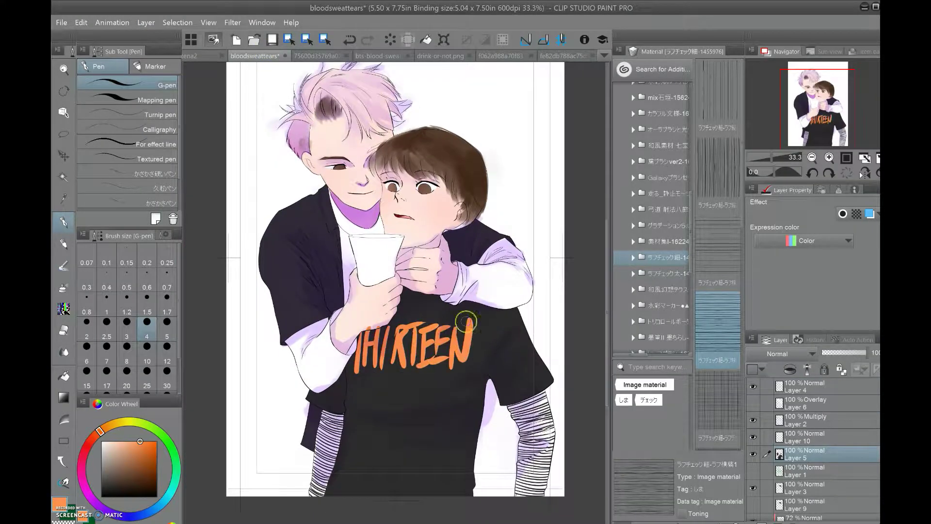
{"action": "scroll", "coordinate": [465, 321], "scroll_direction": "up", "scroll_amount": 2}
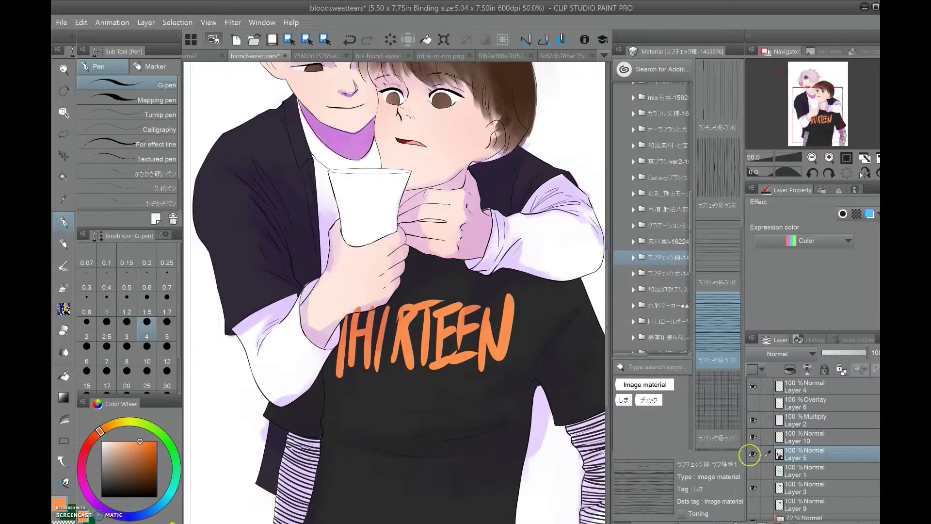
{"action": "mouse_move", "coordinate": [510, 257]}
{"action": "left_mouse_down"}
{"action": "mouse_move", "coordinate": [518, 232]}
{"action": "mouse_move", "coordinate": [525, 239]}
{"action": "left_mouse_up"}
{"action": "scroll", "coordinate": [505, 250], "scroll_direction": "up", "scroll_amount": 1}
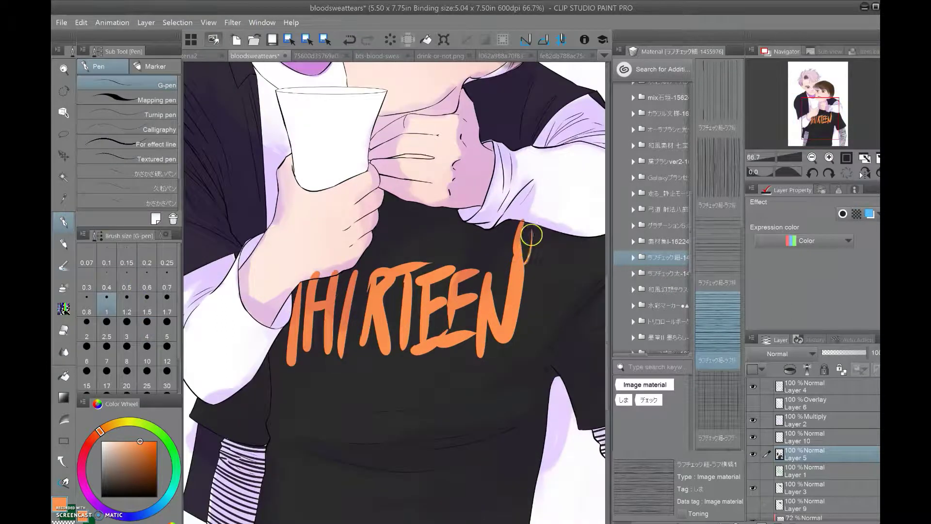
{"action": "scroll", "coordinate": [495, 238], "scroll_direction": "up", "scroll_amount": 2}
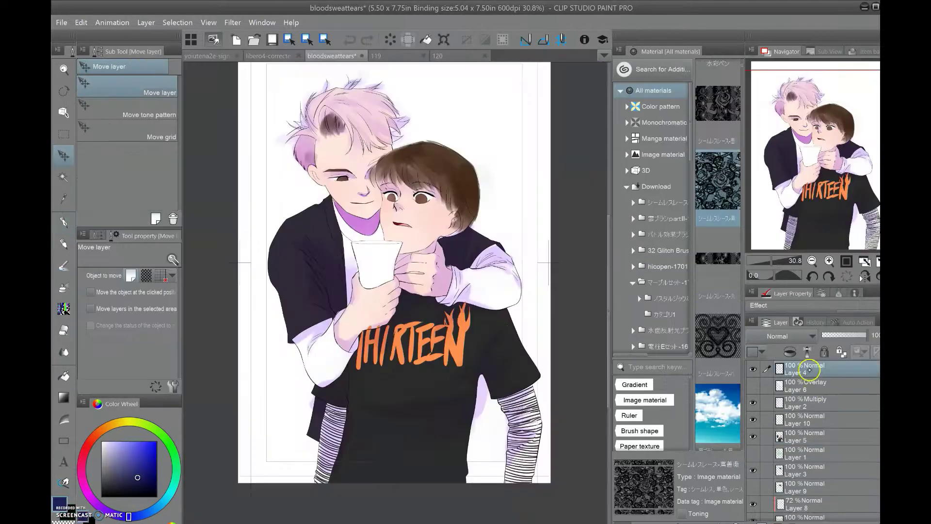
Clear the color spilling into the background on Layers 2 and 3, and show Layer 9 in place of Layer 3
{"action": "left_click", "coordinate": [815, 402]}
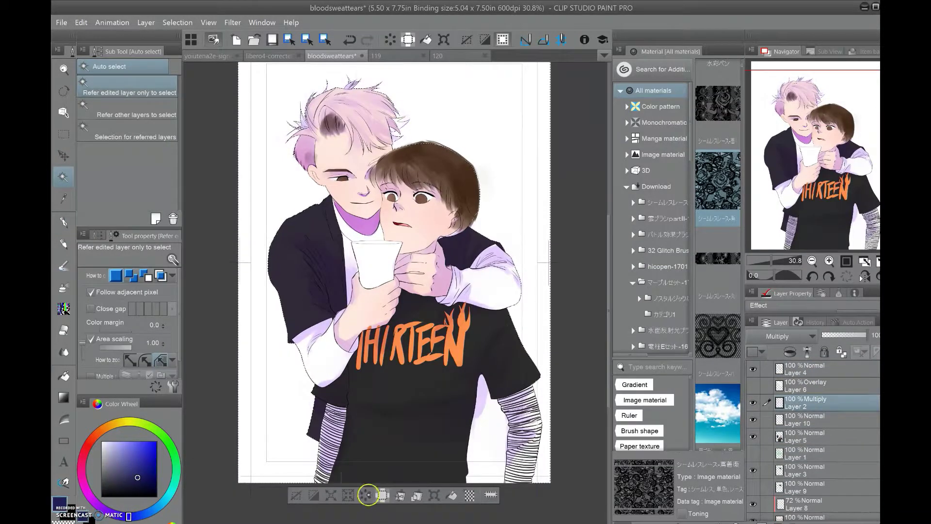
{"action": "left_click", "coordinate": [368, 494]}
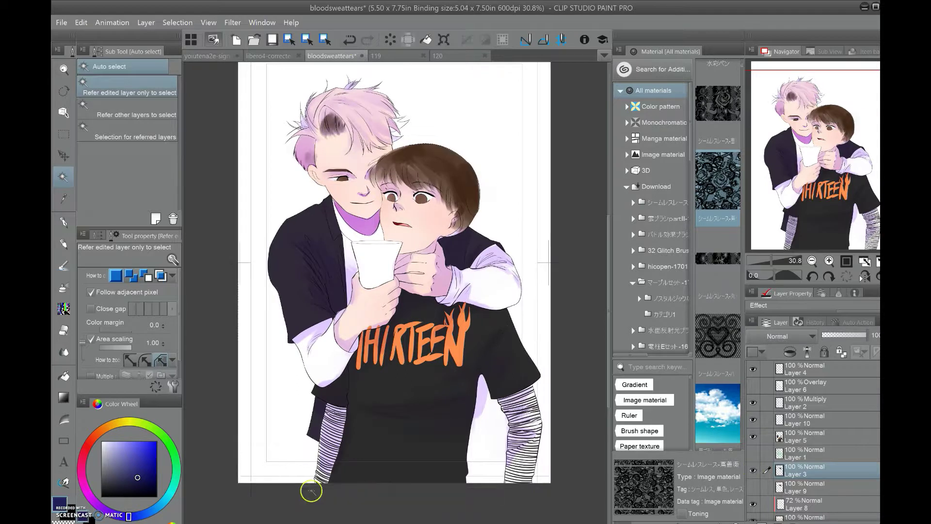
{"action": "left_click", "coordinate": [798, 485]}
Soften the lower edge of the front figure's fringe on Layer 9 with the ぱすてる pen at size 10
{"action": "key", "text": "p"}
{"action": "scroll", "coordinate": [406, 143], "scroll_direction": "up", "scroll_amount": 4}
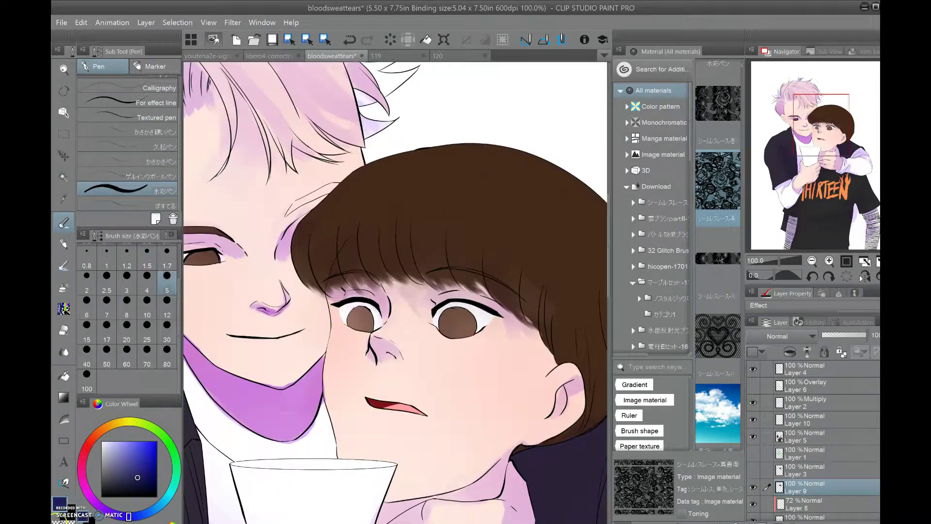
{"action": "left_click", "coordinate": [145, 204]}
{"action": "scroll", "coordinate": [541, 364], "scroll_direction": "down", "scroll_amount": 2}
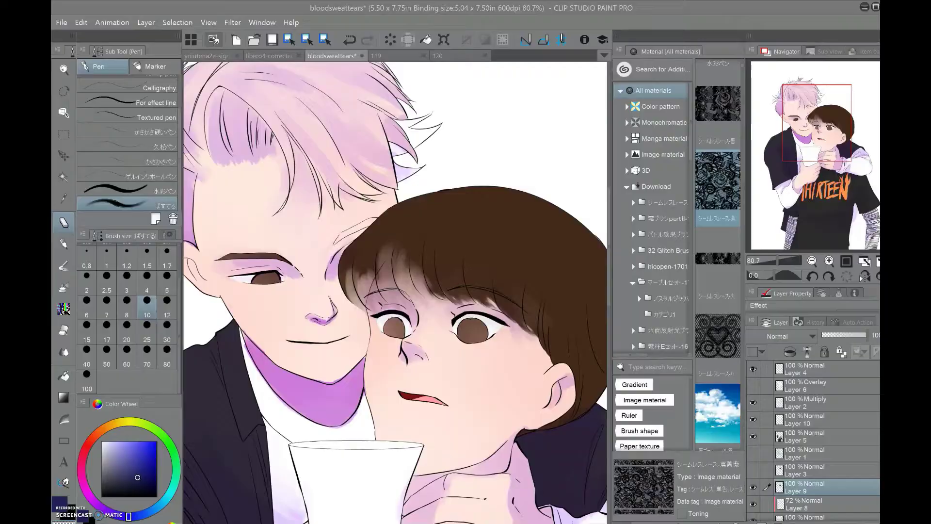
Pick the hair's dark brown and paint fringe strands over the forehead on Layer 9 with the ぱすてる pen at size 3
{"action": "key", "text": "i"}
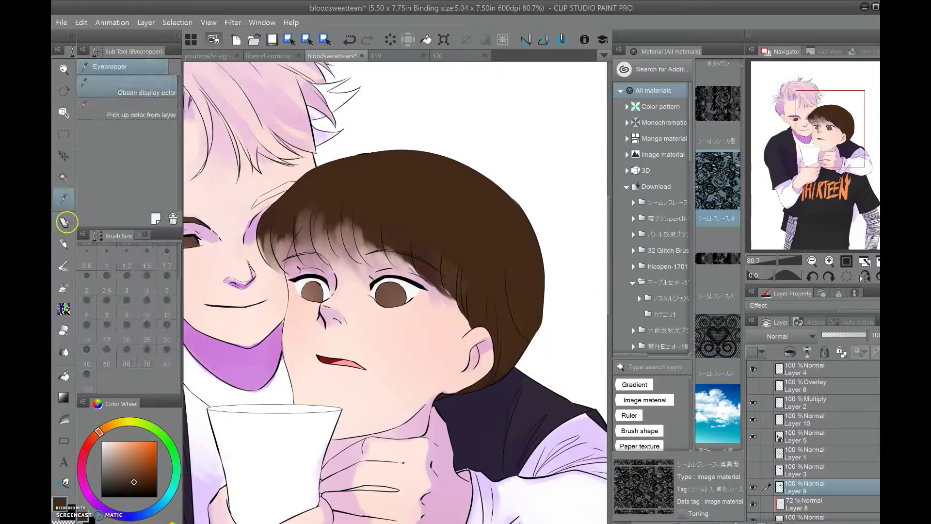
{"action": "key", "text": "e"}
{"action": "scroll", "coordinate": [288, 255], "scroll_direction": "up", "scroll_amount": 2}
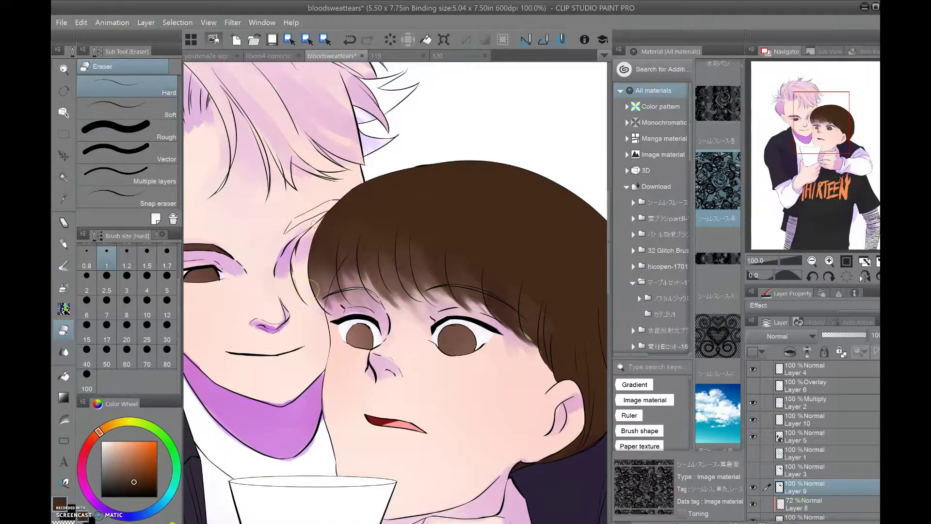
{"action": "left_click", "coordinate": [65, 222]}
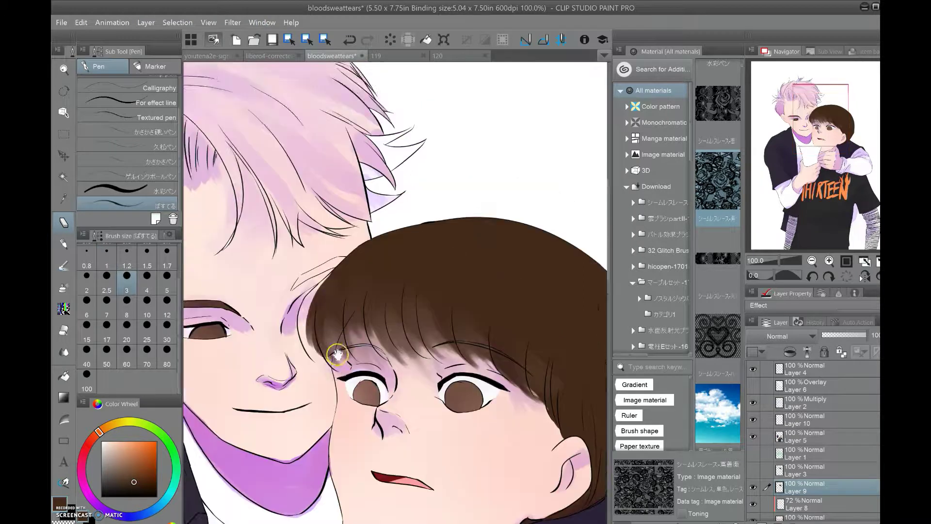
{"action": "scroll", "coordinate": [333, 354], "scroll_direction": "down", "scroll_amount": 2}
{"action": "mouse_move", "coordinate": [333, 225]}
{"action": "left_mouse_down"}
{"action": "mouse_move", "coordinate": [417, 291]}
{"action": "mouse_move", "coordinate": [391, 209]}
{"action": "left_mouse_up"}
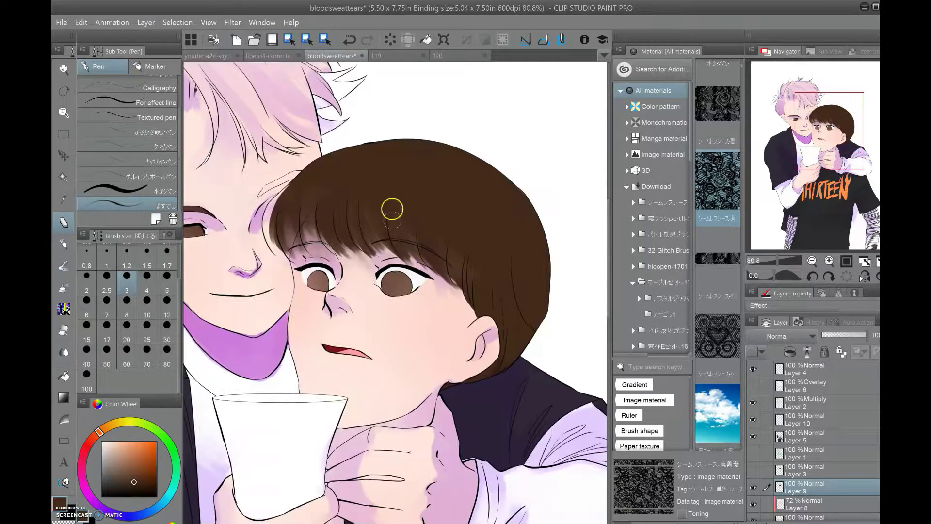
Paint flicked-out dark brown tips at the nape and front edge of the front figure's hair on Layer 9 with the size 3 ぱすてる pen
{"action": "key", "text": "e"}
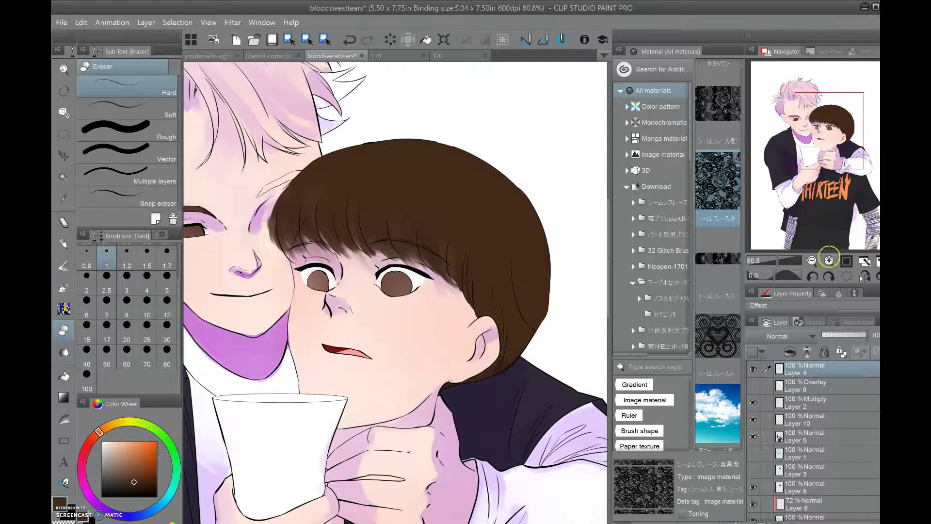
{"action": "scroll", "coordinate": [776, 402], "scroll_direction": "down", "scroll_amount": 1}
{"action": "left_click", "coordinate": [810, 490]}
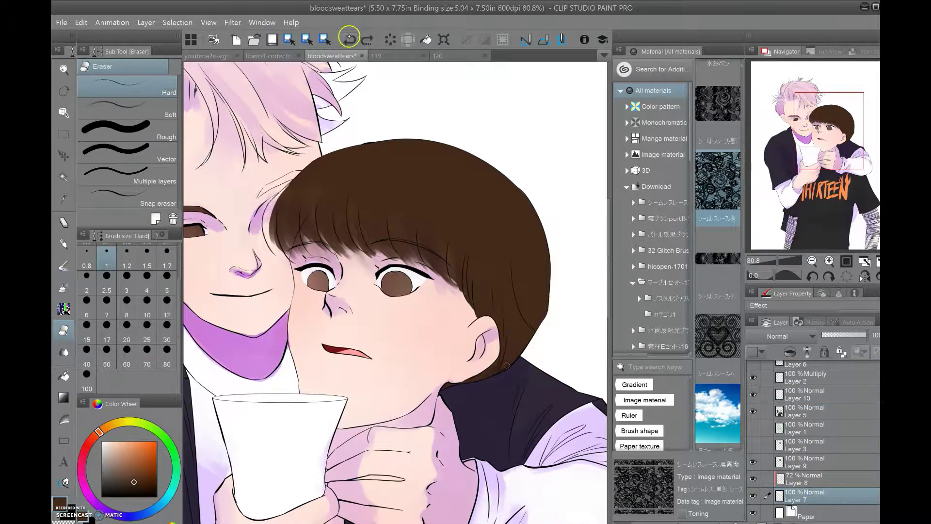
{"action": "key", "text": "p"}
{"action": "left_click", "coordinate": [295, 194], "text": "ctrl+shift"}
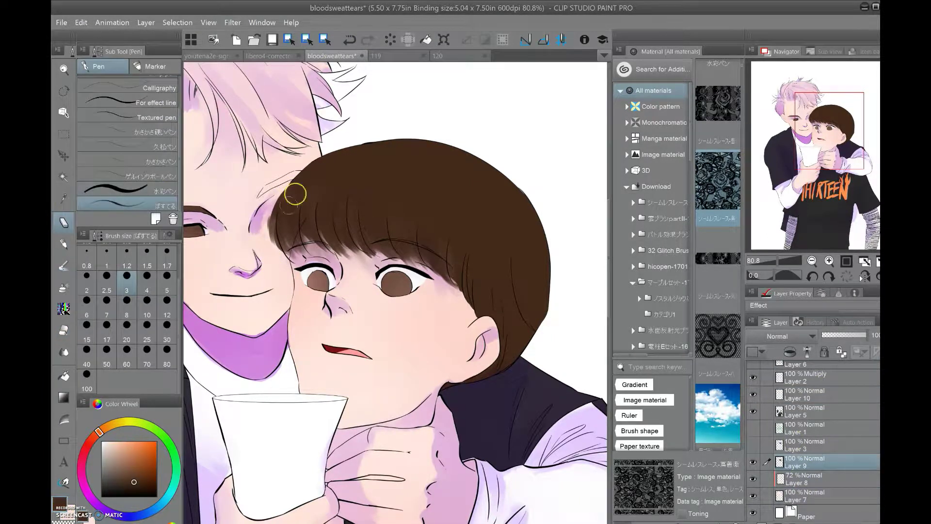
{"action": "left_click", "coordinate": [811, 260]}
{"action": "left_click_drag", "start_coordinate": [492, 279], "coordinate": [324, 229]}
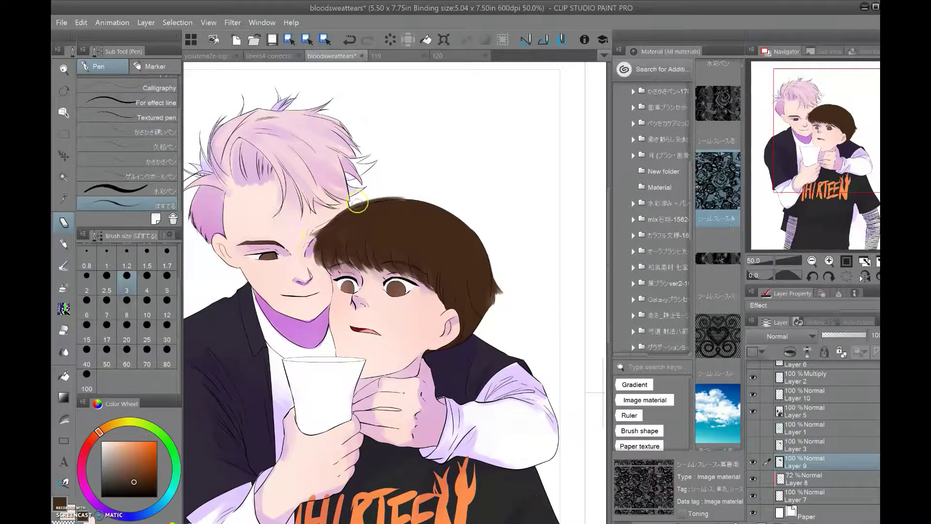
{"action": "left_click_drag", "start_coordinate": [708, 247], "coordinate": [296, 320]}
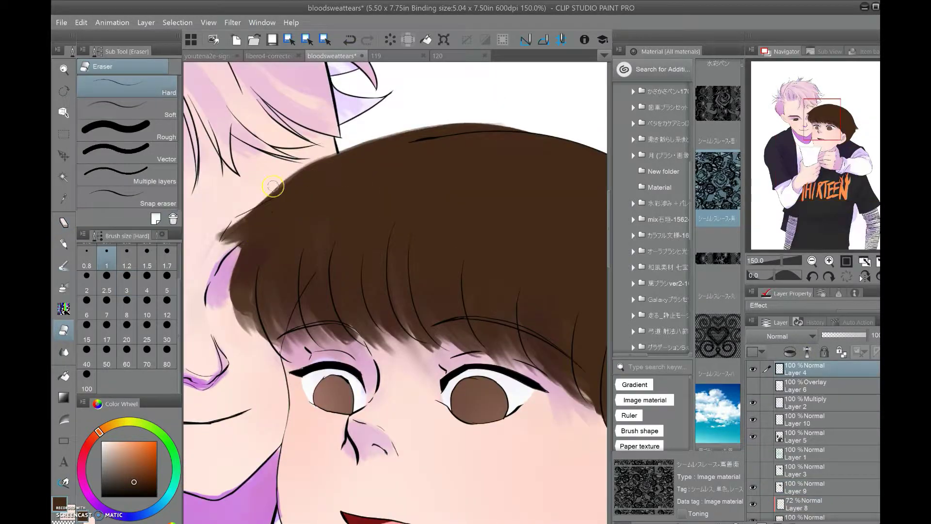
Erase the old hair outline on Layer 4 and redraw the front figure's hair edges and tips in black with the G-pen at size 0.5
{"action": "mouse_move", "coordinate": [273, 186]}
{"action": "left_mouse_down"}
{"action": "mouse_move", "coordinate": [297, 87]}
{"action": "mouse_move", "coordinate": [267, 322]}
{"action": "mouse_move", "coordinate": [322, 316]}
{"action": "mouse_move", "coordinate": [342, 228]}
{"action": "left_mouse_up"}
{"action": "left_click", "coordinate": [63, 222]}
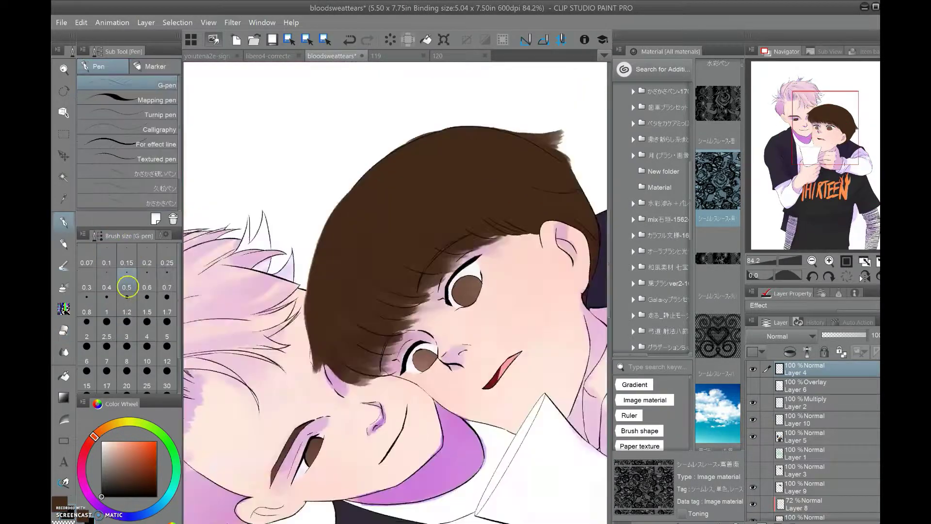
{"action": "mouse_move", "coordinate": [299, 372]}
{"action": "left_mouse_down"}
{"action": "mouse_move", "coordinate": [235, 240]}
{"action": "mouse_move", "coordinate": [284, 251]}
{"action": "mouse_move", "coordinate": [313, 273]}
{"action": "left_mouse_up"}
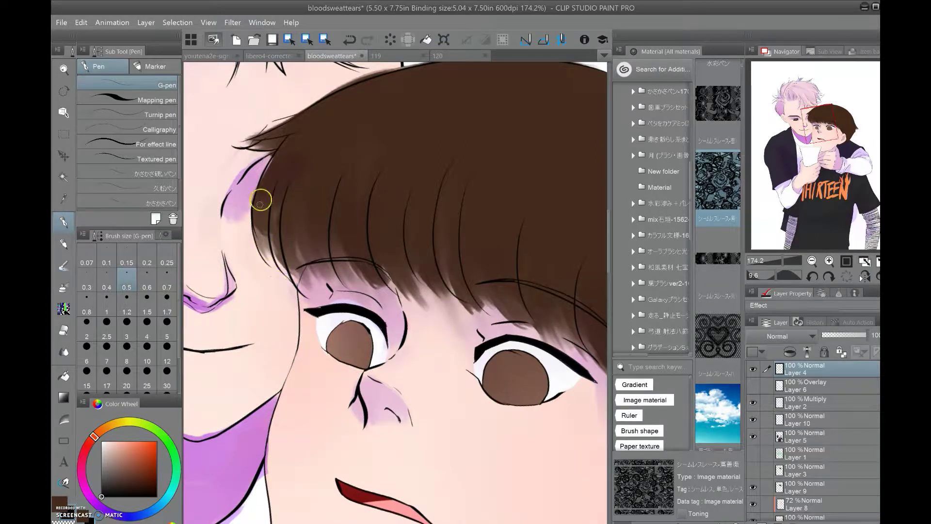
{"action": "scroll", "coordinate": [261, 200], "scroll_direction": "up", "scroll_amount": 2}
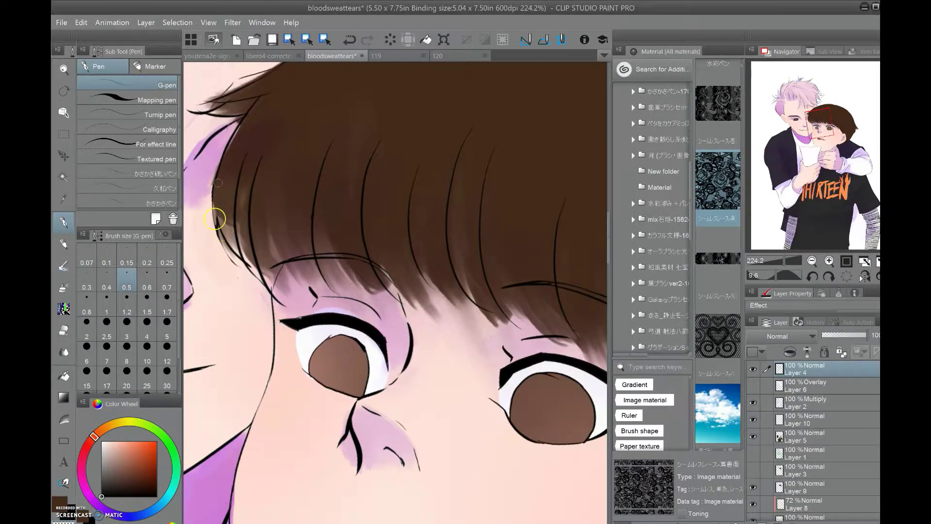
{"action": "scroll", "coordinate": [214, 220], "scroll_direction": "up", "scroll_amount": 3}
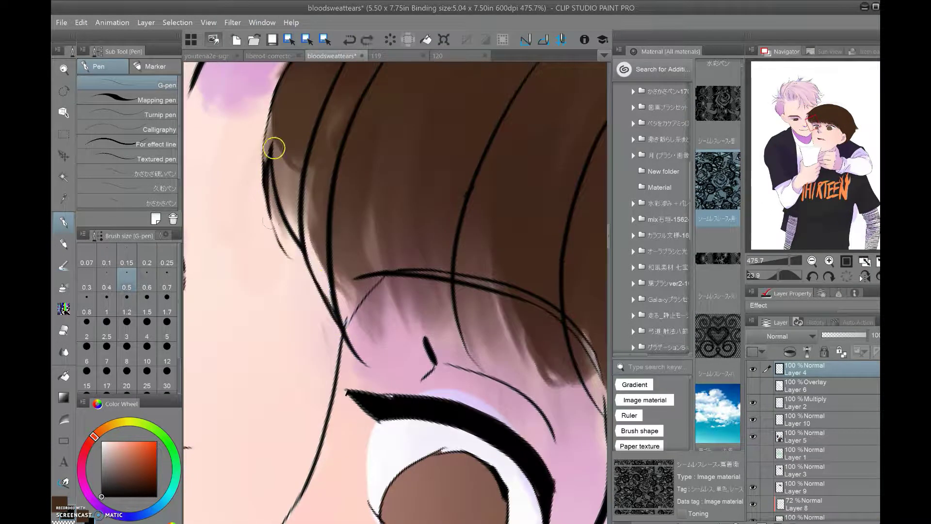
{"action": "scroll", "coordinate": [269, 105], "scroll_direction": "down", "scroll_amount": 5}
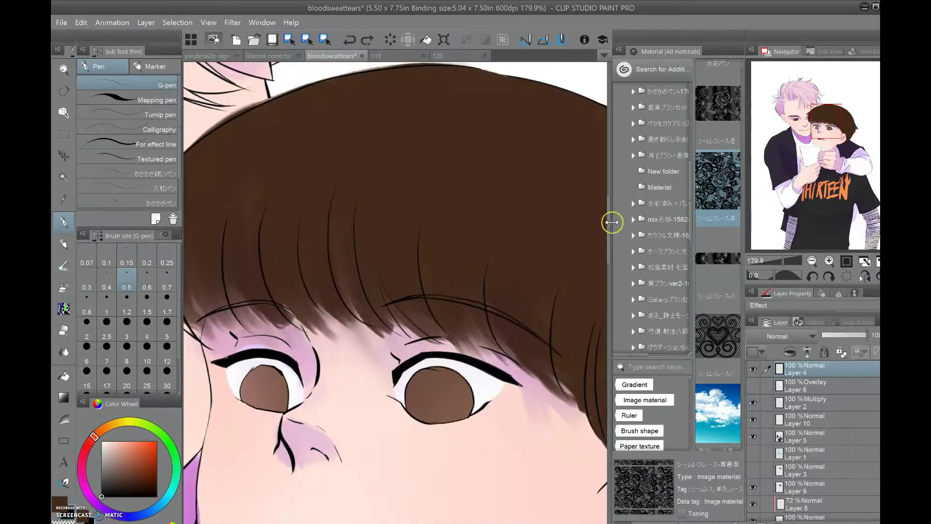
Outline the flicked hair tips at the nape in black, select Layer 9 and fill them dark brown with the size 1 G-pen
{"action": "scroll", "coordinate": [369, 249], "scroll_direction": "down", "scroll_amount": 3}
{"action": "scroll", "coordinate": [446, 343], "scroll_direction": "up", "scroll_amount": 5}
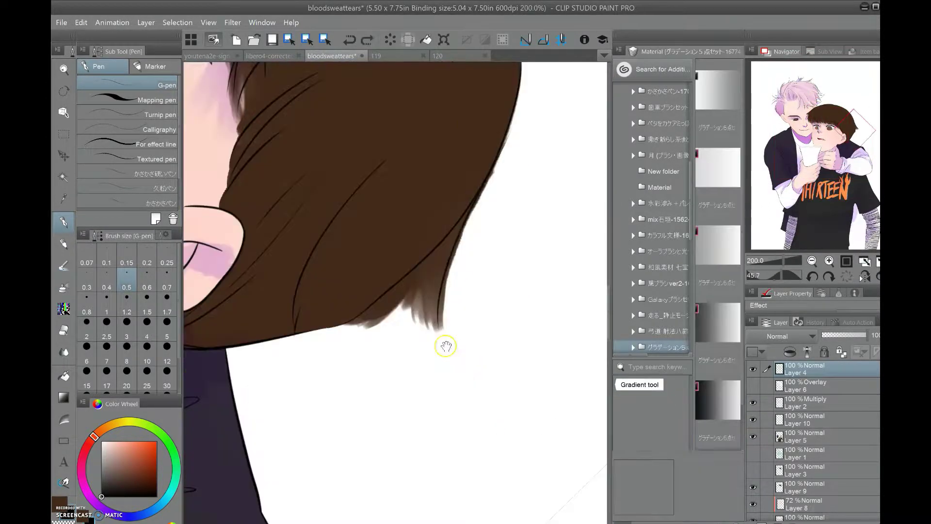
{"action": "scroll", "coordinate": [289, 364], "scroll_direction": "down", "scroll_amount": 3}
{"action": "scroll", "coordinate": [278, 88], "scroll_direction": "up", "scroll_amount": 3}
{"action": "left_click", "coordinate": [278, 88], "text": "ctrl+shift"}
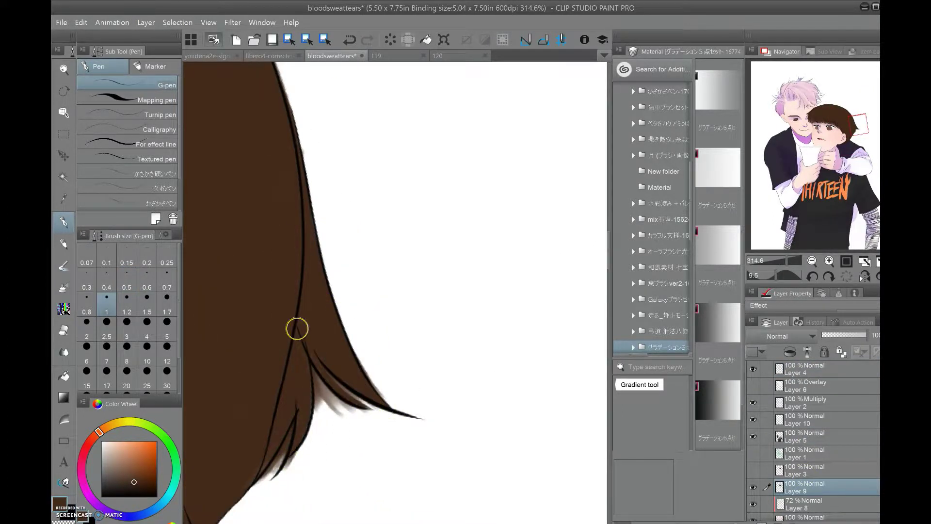
Select Layer 5 and clean up the edges of the T and H in the shirt lettering with the G-pen at size 1
{"action": "key", "text": "ctrl+0"}
{"action": "left_click", "coordinate": [393, 392], "text": "ctrl+shift"}
{"action": "left_click", "coordinate": [394, 392], "text": "alt"}
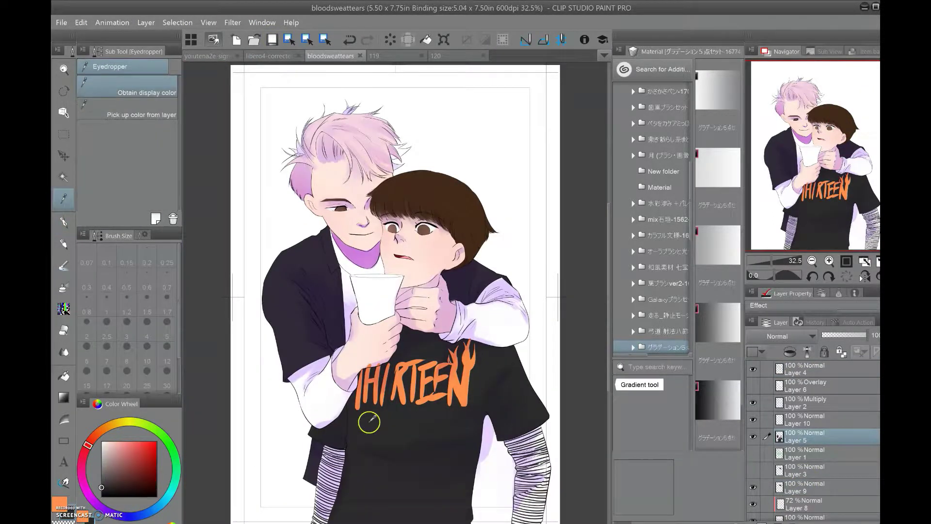
{"action": "left_click", "coordinate": [348, 41]}
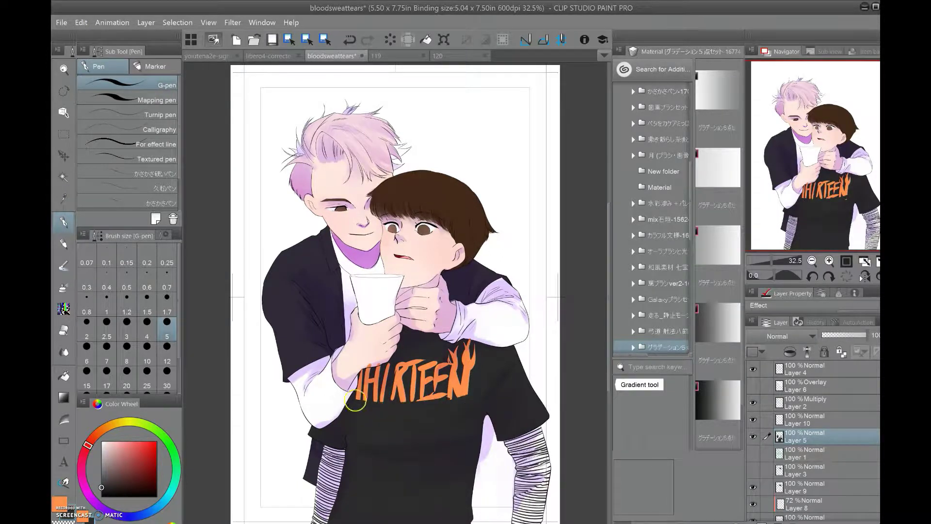
{"action": "scroll", "coordinate": [378, 349], "scroll_direction": "up", "scroll_amount": 8}
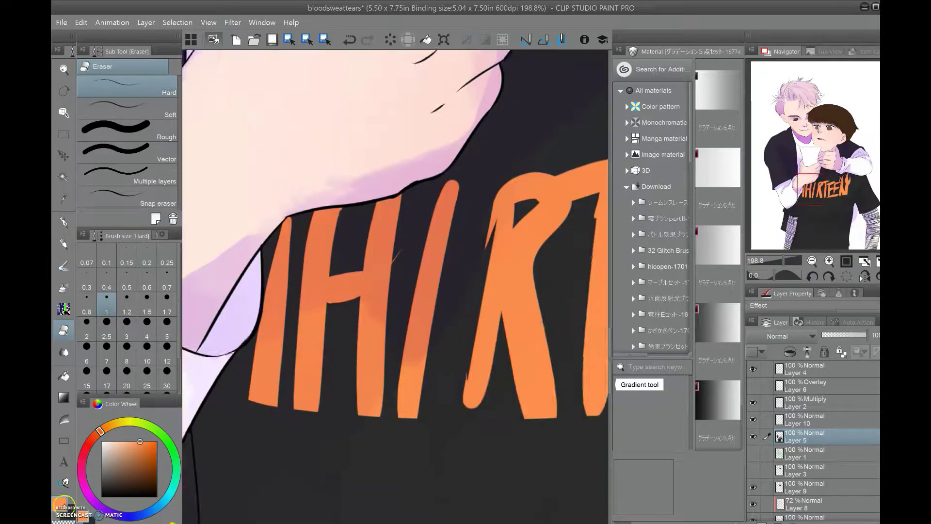
{"action": "scroll", "coordinate": [299, 262], "scroll_direction": "down", "scroll_amount": 2}
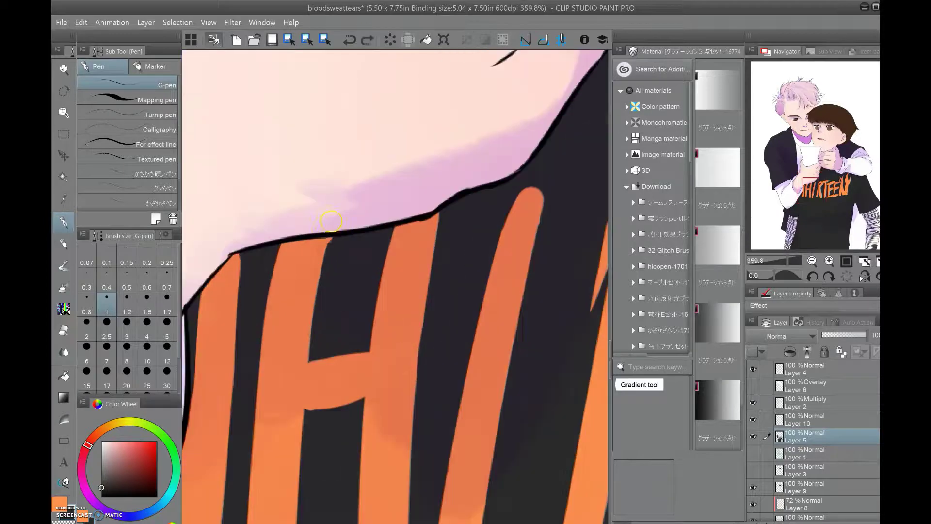
Square off the foot of the R in the lettering's orange and undo the black cut through the I
{"action": "left_click", "coordinate": [369, 291], "text": "alt"}
{"action": "mouse_move", "coordinate": [358, 388]}
{"action": "left_mouse_down"}
{"action": "mouse_move", "coordinate": [380, 202]}
{"action": "mouse_move", "coordinate": [408, 195]}
{"action": "left_mouse_up"}
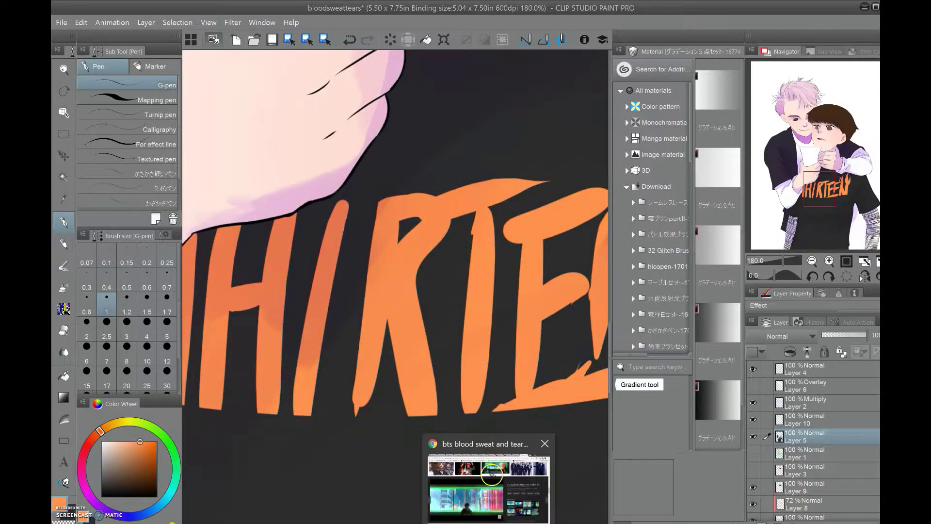
{"action": "left_click_drag", "start_coordinate": [360, 416], "coordinate": [373, 396]}
{"action": "left_click", "coordinate": [387, 361], "text": "alt"}
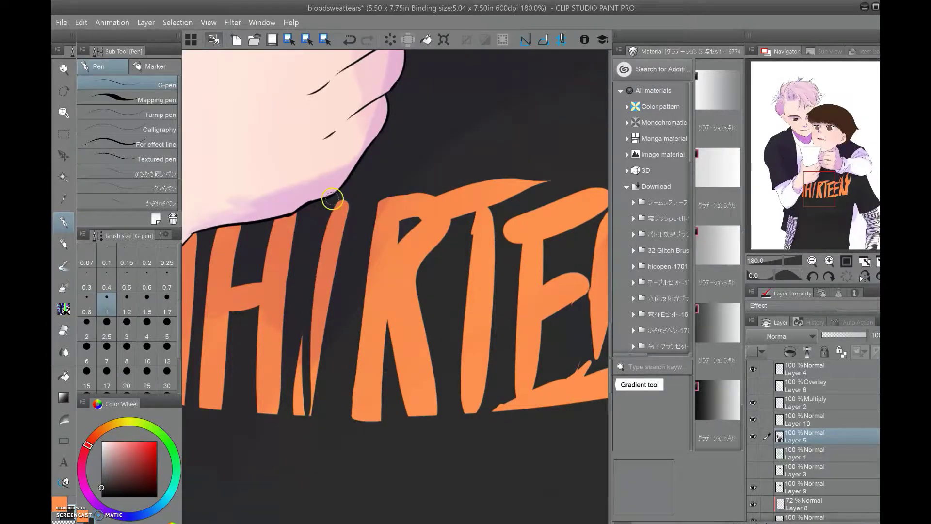
{"action": "key", "text": "ctrl+z"}
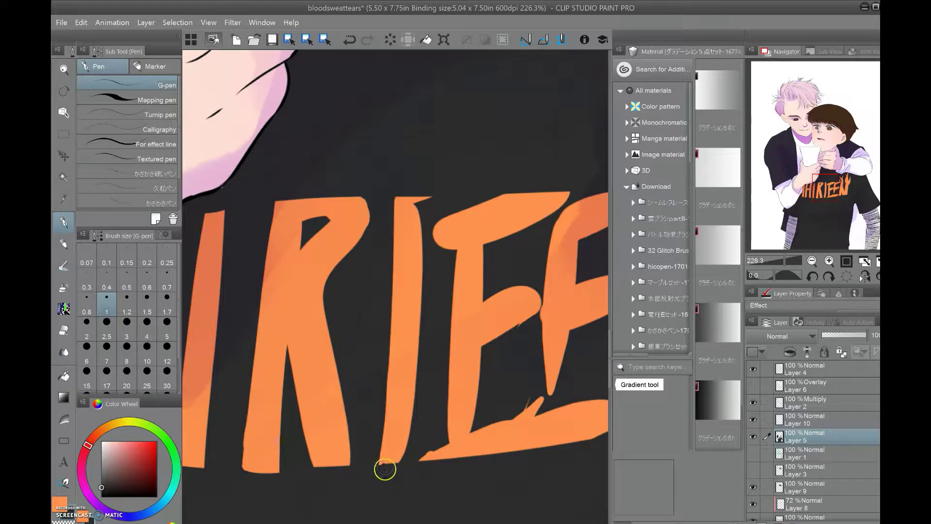
Repaint the T's stem as a straight orange bar with squared ends and square the upper corner of the first E
{"action": "left_click_drag", "start_coordinate": [387, 409], "coordinate": [340, 419]}
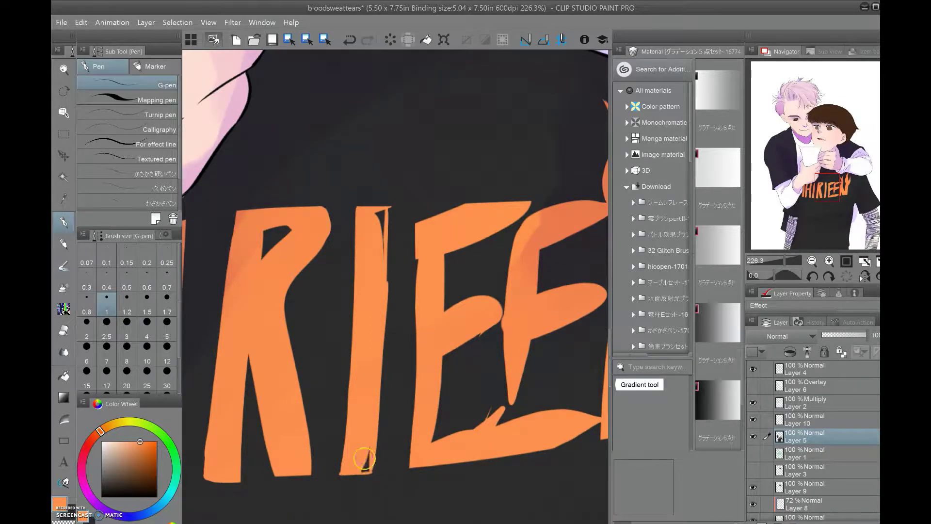
{"action": "mouse_move", "coordinate": [370, 462]}
{"action": "left_mouse_down"}
{"action": "mouse_move", "coordinate": [386, 246]}
{"action": "mouse_move", "coordinate": [383, 455]}
{"action": "left_mouse_up"}
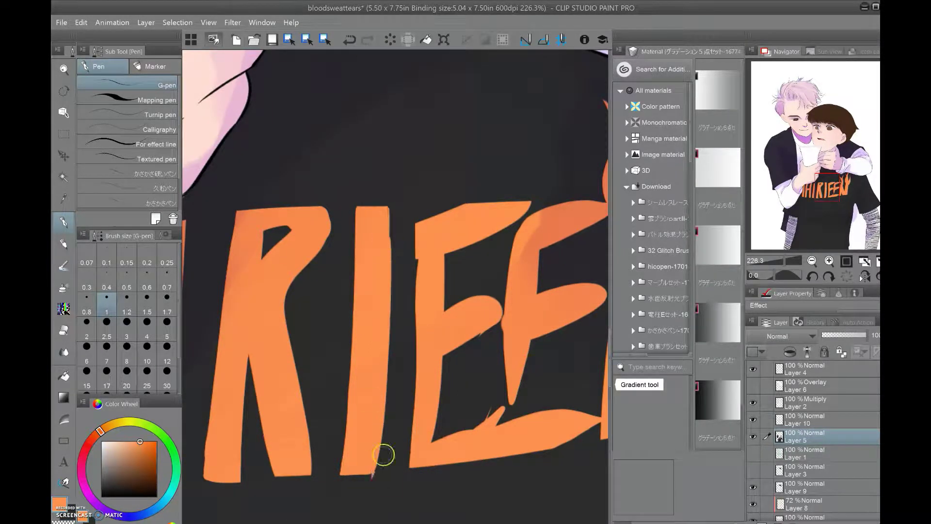
{"action": "scroll", "coordinate": [379, 451], "scroll_direction": "up", "scroll_amount": 2}
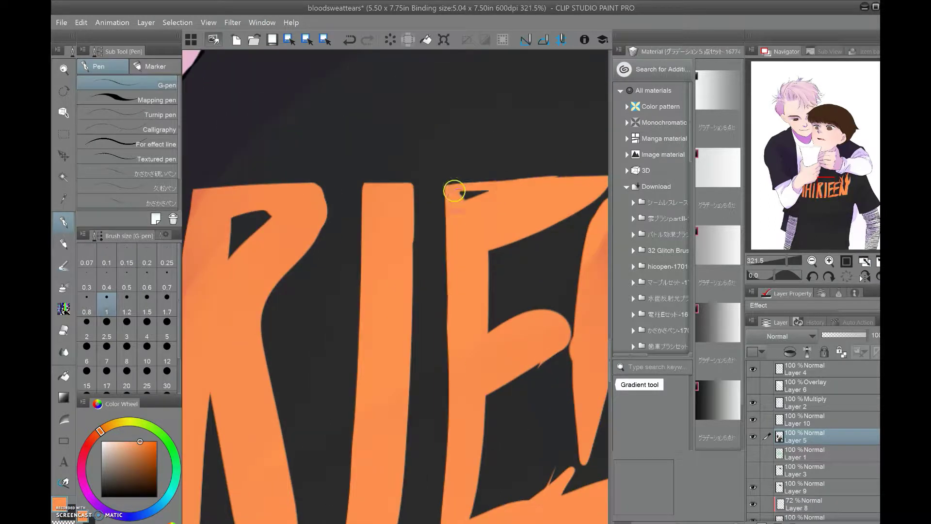
Square off the upper end of the I in orange with the size 1 G-pen
{"action": "scroll", "coordinate": [454, 191], "scroll_direction": "down", "scroll_amount": 3}
{"action": "scroll", "coordinate": [388, 291], "scroll_direction": "up", "scroll_amount": 2}
{"action": "left_click_drag", "start_coordinate": [412, 391], "coordinate": [364, 390]}
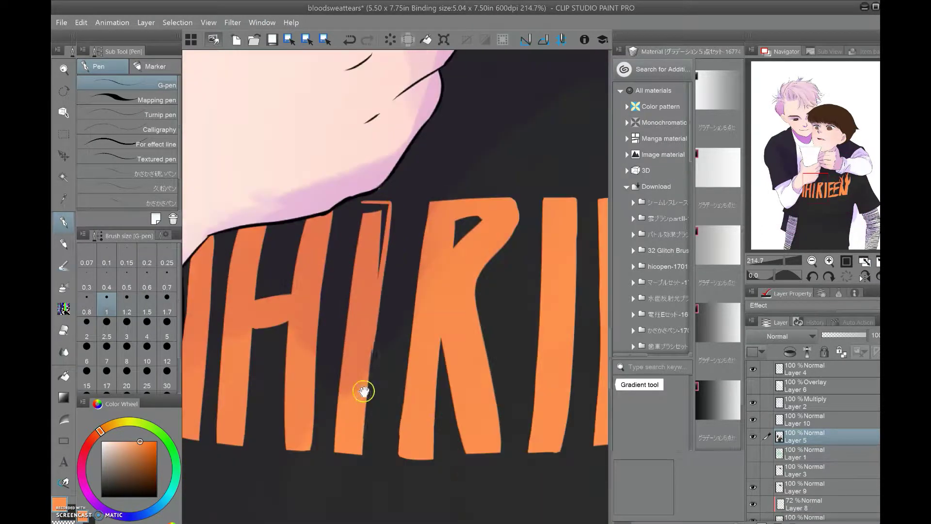
{"action": "scroll", "coordinate": [364, 391], "scroll_direction": "down", "scroll_amount": 1}
{"action": "scroll", "coordinate": [364, 391], "scroll_direction": "up", "scroll_amount": 2}
Extend the outer arms of both Es into squared orange bars and separate the letters with a straight black gap
{"action": "scroll", "coordinate": [388, 291], "scroll_direction": "down", "scroll_amount": 4}
{"action": "scroll", "coordinate": [485, 291], "scroll_direction": "up", "scroll_amount": 4}
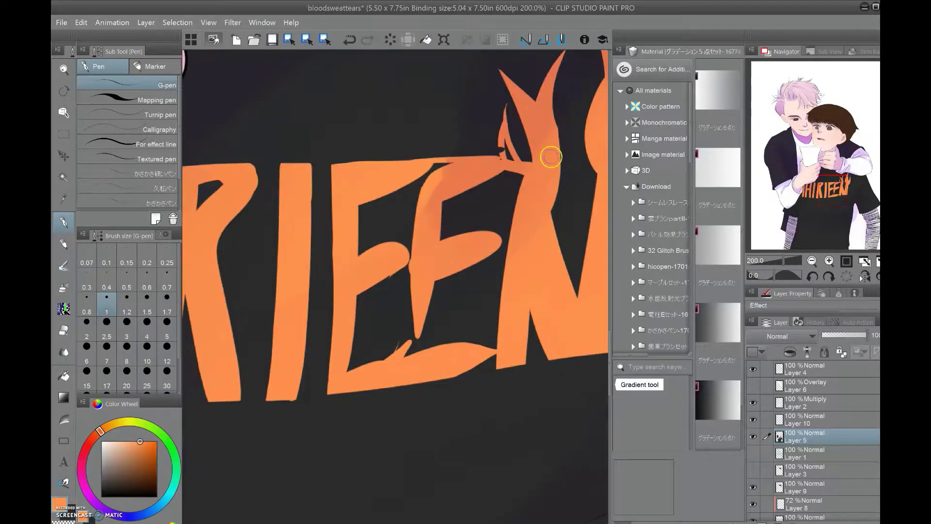
{"action": "left_click_drag", "start_coordinate": [407, 376], "coordinate": [504, 367]}
{"action": "left_click_drag", "start_coordinate": [493, 184], "coordinate": [459, 186]}
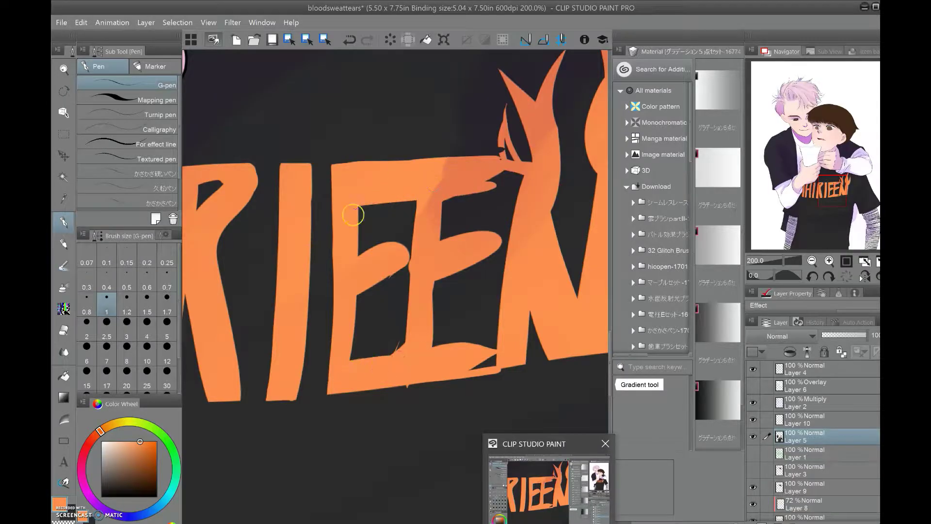
{"action": "left_click_drag", "start_coordinate": [488, 365], "coordinate": [429, 345]}
{"action": "left_click_drag", "start_coordinate": [429, 345], "coordinate": [561, 335]}
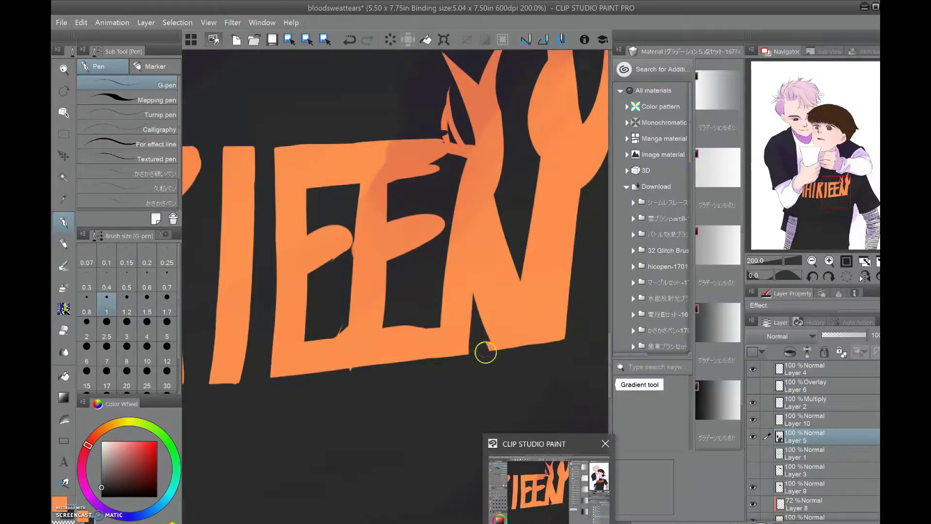
{"action": "left_click_drag", "start_coordinate": [367, 128], "coordinate": [361, 361]}
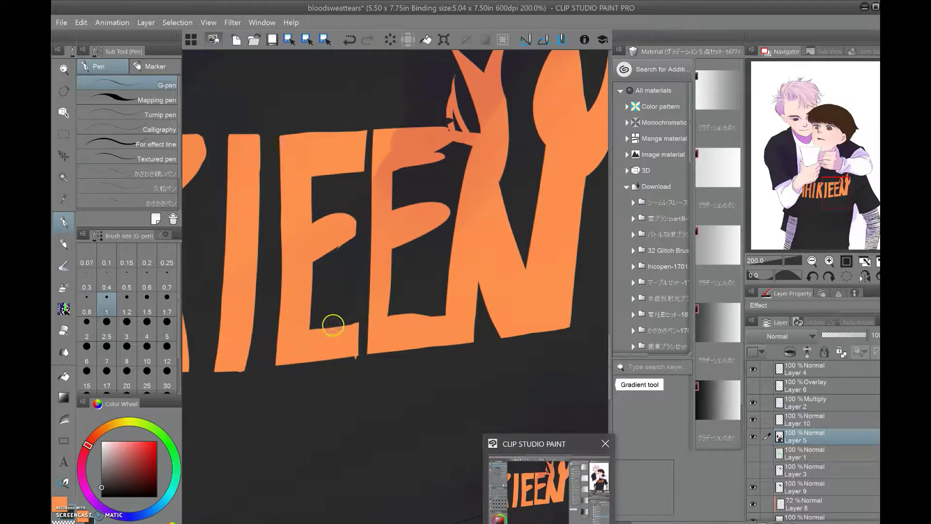
Paint out the rounded middle bars of both Es in shirt black at size 3 and redraw them squared in orange at size 1
{"action": "scroll", "coordinate": [332, 324], "scroll_direction": "down", "scroll_amount": 4}
{"action": "scroll", "coordinate": [304, 338], "scroll_direction": "up", "scroll_amount": 4}
{"action": "left_click", "coordinate": [664, 283]}
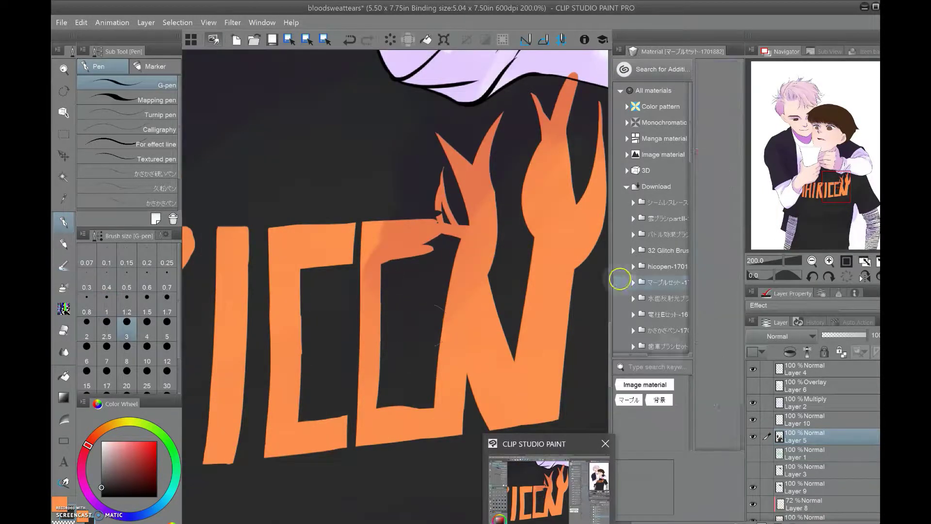
{"action": "scroll", "coordinate": [381, 332], "scroll_direction": "down", "scroll_amount": 4}
{"action": "left_click", "coordinate": [381, 332], "text": "alt"}
{"action": "scroll", "coordinate": [381, 332], "scroll_direction": "up", "scroll_amount": 5}
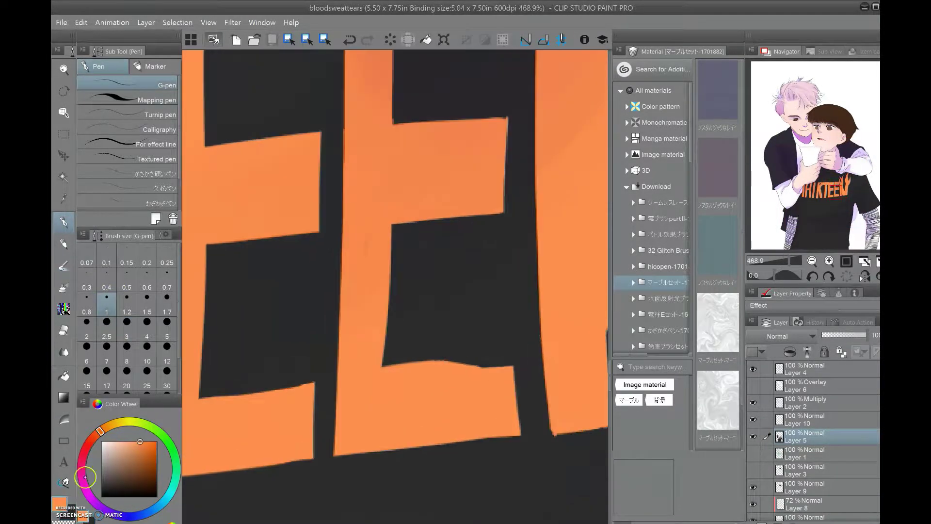
Outline flames rising from the last E in orange with the size 1 G-pen on Layer 5 and fill them
{"action": "scroll", "coordinate": [490, 355], "scroll_direction": "down", "scroll_amount": 3}
{"action": "scroll", "coordinate": [492, 212], "scroll_direction": "up", "scroll_amount": 3}
{"action": "left_click_drag", "start_coordinate": [413, 293], "coordinate": [413, 291]}
{"action": "scroll", "coordinate": [282, 261], "scroll_direction": "down", "scroll_amount": 1}
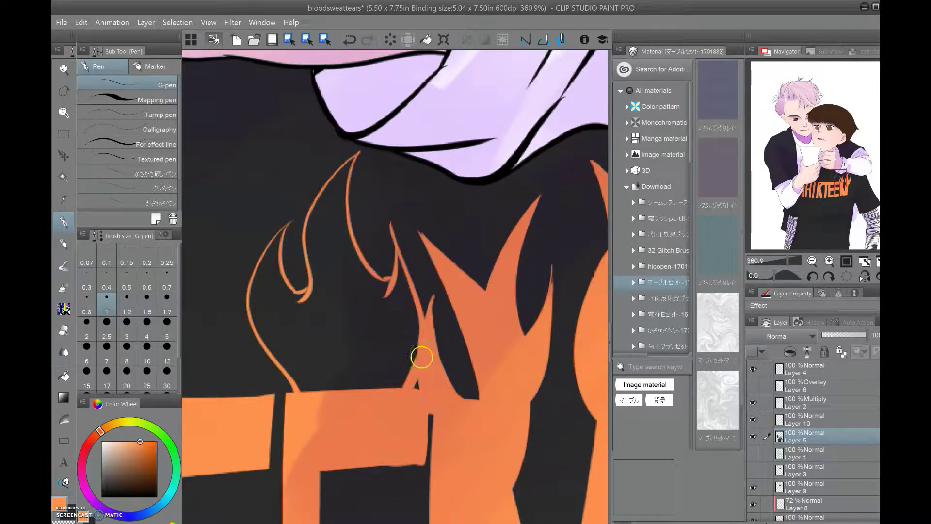
{"action": "left_click", "coordinate": [421, 358]}
{"action": "left_click", "coordinate": [299, 301]}
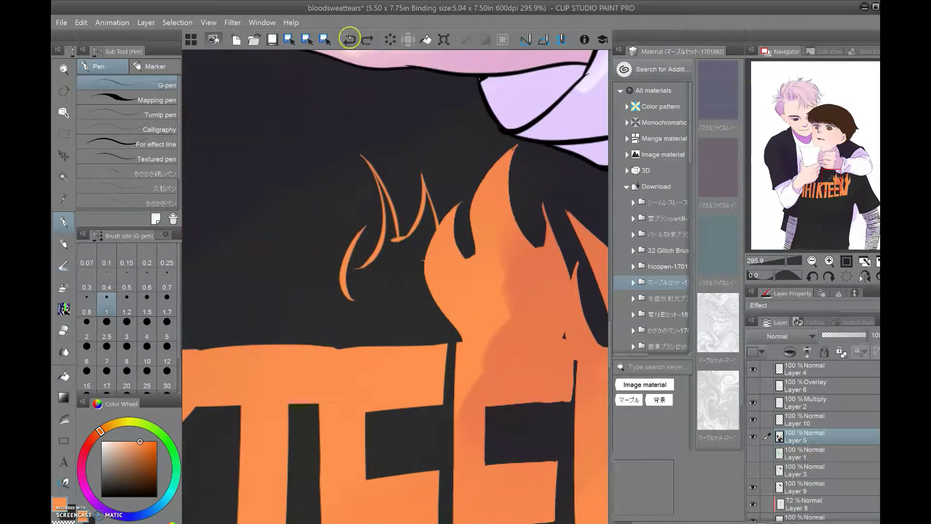
Draw and fill orange flames above the T and first E, and undo the last flame beside the R
{"action": "left_click", "coordinate": [395, 209]}
{"action": "scroll", "coordinate": [360, 221], "scroll_direction": "down", "scroll_amount": 1}
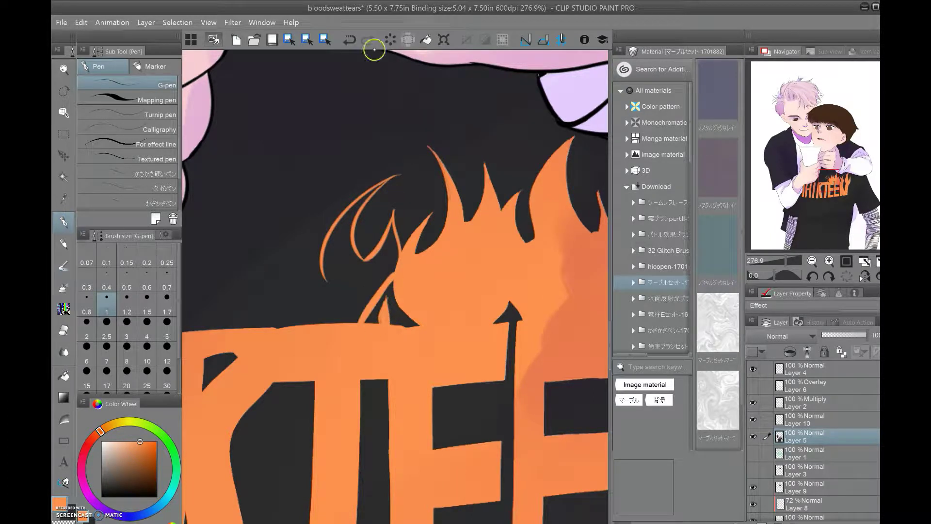
{"action": "left_click", "coordinate": [321, 302]}
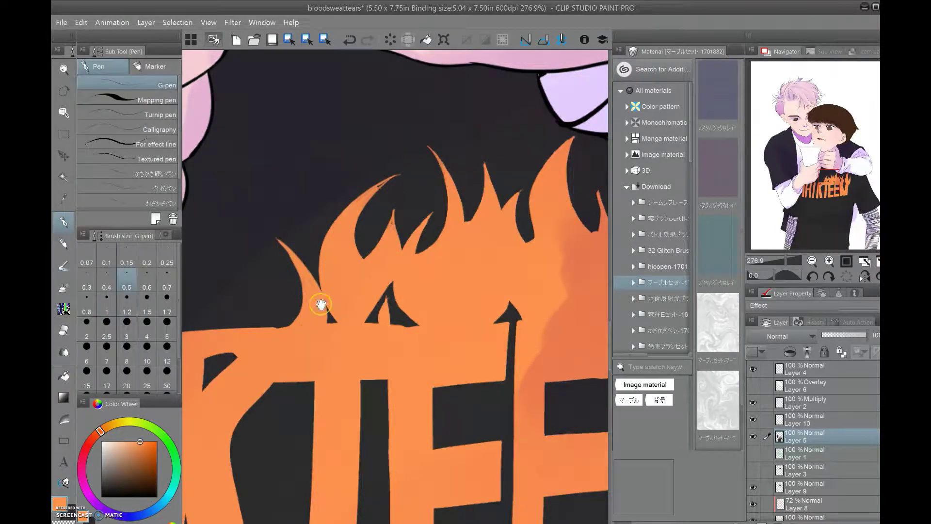
{"action": "key", "text": "ctrl+z"}
Draw flames above the R with the size 1 G-pen, fill them orange and save the file
{"action": "scroll", "coordinate": [321, 305], "scroll_direction": "up", "scroll_amount": 2}
{"action": "scroll", "coordinate": [401, 312], "scroll_direction": "down", "scroll_amount": 4}
{"action": "scroll", "coordinate": [313, 257], "scroll_direction": "up", "scroll_amount": 3}
{"action": "scroll", "coordinate": [314, 257], "scroll_direction": "down", "scroll_amount": 2}
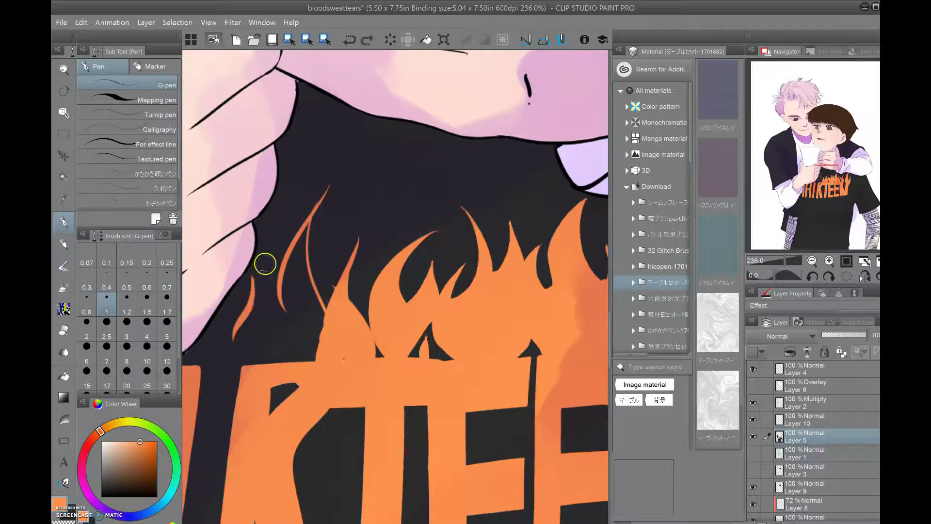
{"action": "key", "text": "g"}
{"action": "left_click", "coordinate": [239, 347]}
{"action": "key", "text": "p"}
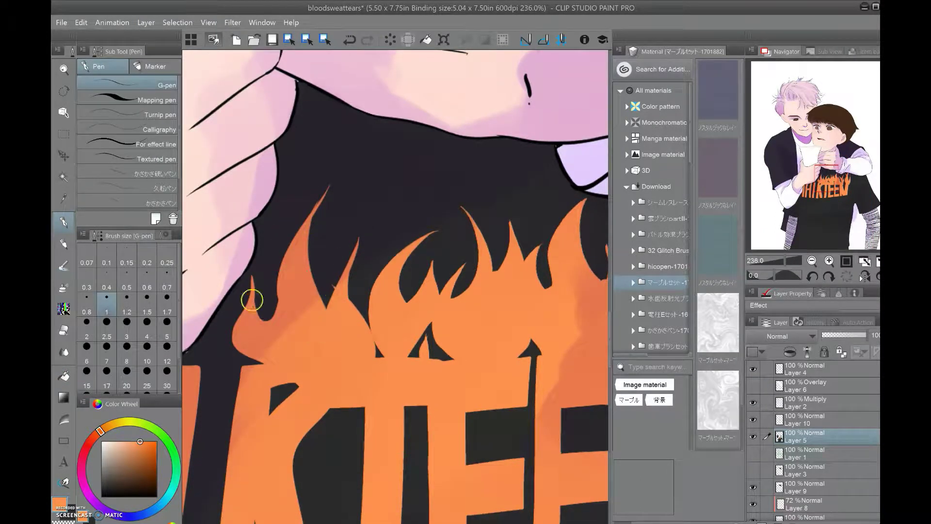
{"action": "scroll", "coordinate": [356, 324], "scroll_direction": "up", "scroll_amount": 2}
{"action": "key", "text": "ctrl+0"}
{"action": "key", "text": "ctrl+s"}
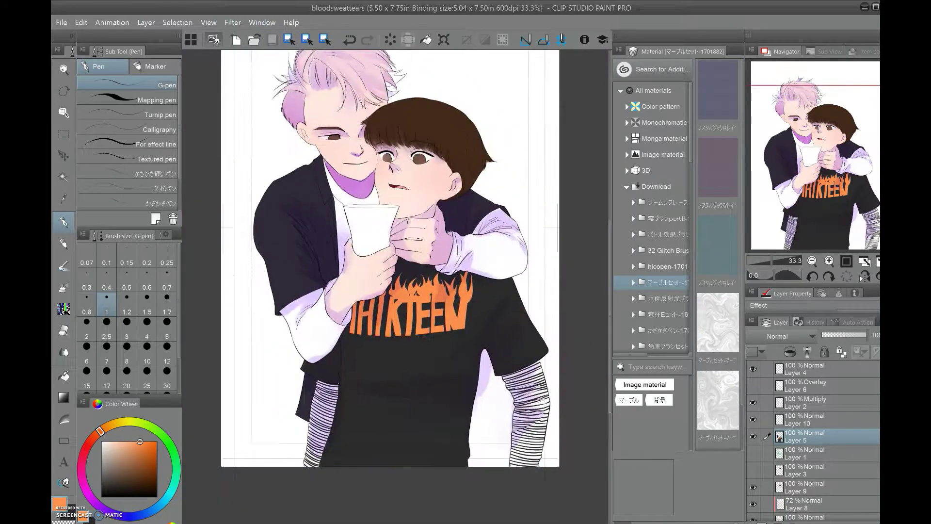
Paint dark brown pupils in both of the front figure's eyes on Layer 5 with the G-pen at size 1
{"action": "scroll", "coordinate": [388, 301], "scroll_direction": "up", "scroll_amount": 8}
{"action": "left_click", "coordinate": [387, 308], "text": "alt"}
{"action": "left_click_drag", "start_coordinate": [386, 308], "coordinate": [403, 286]}
{"action": "scroll", "coordinate": [378, 262], "scroll_direction": "down", "scroll_amount": 2}
{"action": "left_click_drag", "start_coordinate": [370, 250], "coordinate": [383, 257]}
{"action": "scroll", "coordinate": [368, 252], "scroll_direction": "down", "scroll_amount": 3}
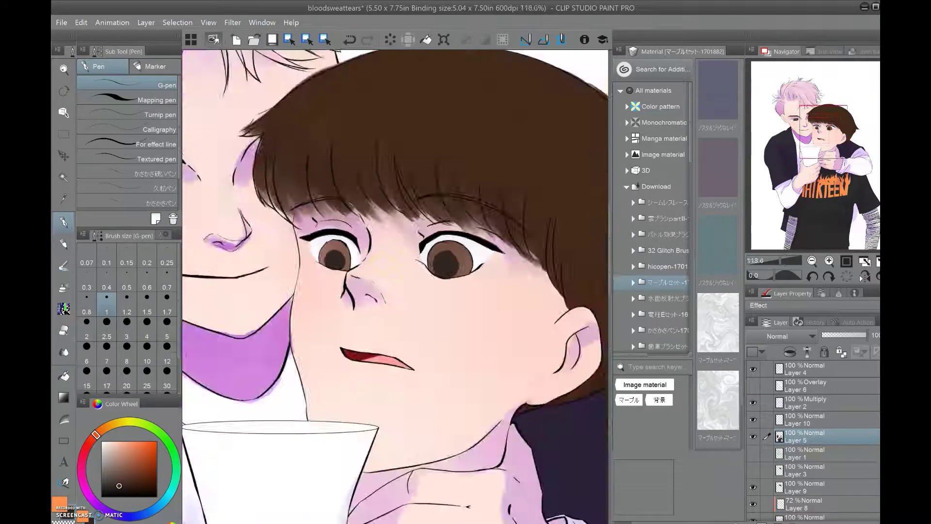
Shade the front figure's irises in dark brown and paint a dark pupil and upper shadow in the back man's eye
{"action": "scroll", "coordinate": [322, 264], "scroll_direction": "up", "scroll_amount": 3}
{"action": "left_click_drag", "start_coordinate": [300, 272], "coordinate": [322, 264]}
{"action": "scroll", "coordinate": [322, 264], "scroll_direction": "up", "scroll_amount": 4}
{"action": "left_click_drag", "start_coordinate": [262, 281], "coordinate": [365, 332]}
{"action": "scroll", "coordinate": [290, 262], "scroll_direction": "down", "scroll_amount": 2}
{"action": "left_click_drag", "start_coordinate": [352, 272], "coordinate": [370, 329]}
{"action": "left_click_drag", "start_coordinate": [291, 264], "coordinate": [363, 291]}
{"action": "scroll", "coordinate": [458, 320], "scroll_direction": "up", "scroll_amount": 2}
{"action": "left_click_drag", "start_coordinate": [458, 320], "coordinate": [467, 262]}
{"action": "mouse_move", "coordinate": [467, 262]}
{"action": "left_mouse_down"}
{"action": "mouse_move", "coordinate": [336, 324]}
{"action": "mouse_move", "coordinate": [393, 314]}
{"action": "left_mouse_up"}
{"action": "scroll", "coordinate": [406, 224], "scroll_direction": "down", "scroll_amount": 3}
{"action": "scroll", "coordinate": [339, 291], "scroll_direction": "up", "scroll_amount": 3}
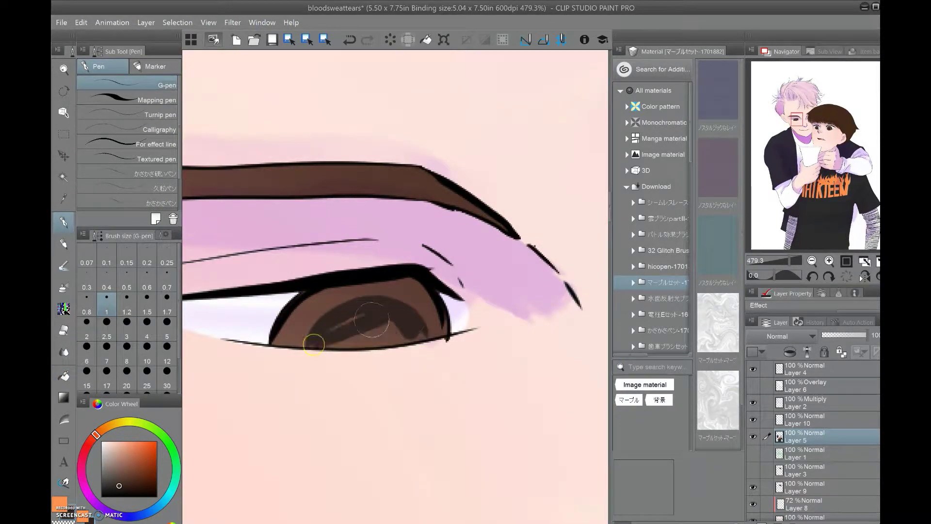
Select Layer 10 and add white highlights to the front figure's eyes with the G-pen at size 1
{"action": "scroll", "coordinate": [441, 328], "scroll_direction": "down", "scroll_amount": 8}
{"action": "left_click", "coordinate": [814, 420]}
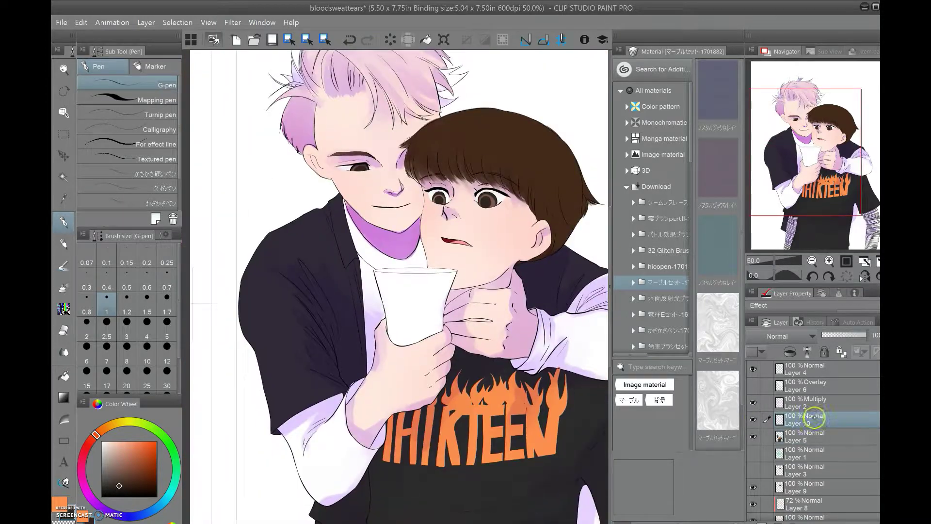
{"action": "scroll", "coordinate": [437, 218], "scroll_direction": "up", "scroll_amount": 3}
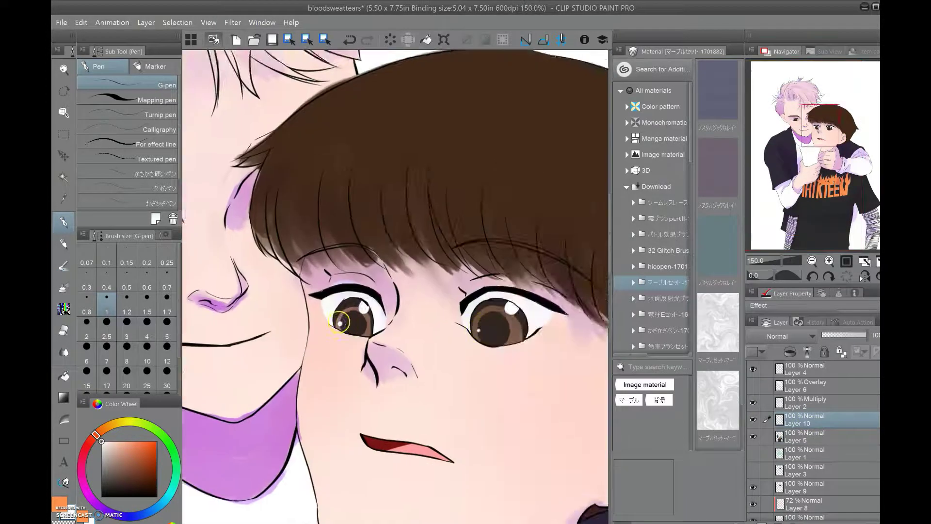
Try another blending mode on Layer 10
{"action": "scroll", "coordinate": [436, 218], "scroll_direction": "down", "scroll_amount": 3}
{"action": "left_click", "coordinate": [781, 336]}
{"action": "left_click", "coordinate": [760, 164]}
{"action": "left_click", "coordinate": [845, 333]}
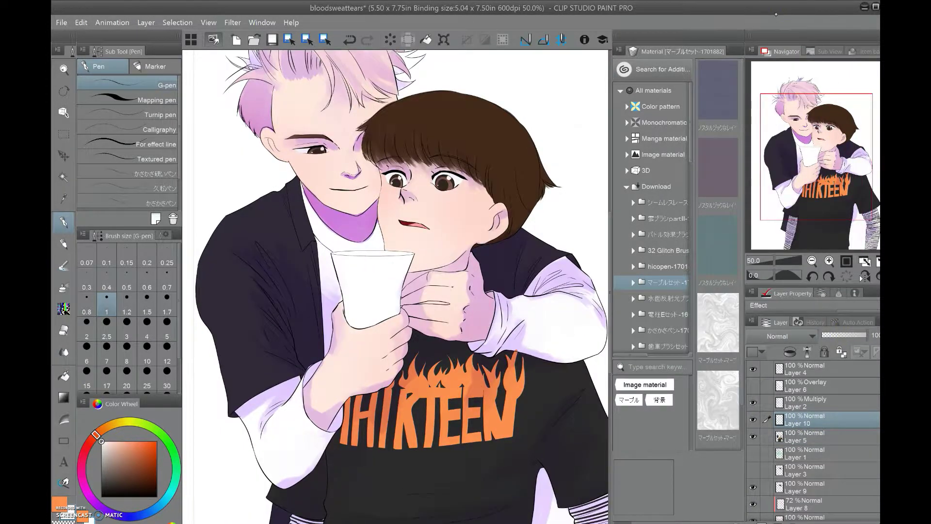
Select Layer 3 and merge it down into Layer 9
{"action": "scroll", "coordinate": [281, 141], "scroll_direction": "down", "scroll_amount": 1}
{"action": "left_click", "coordinate": [800, 471]}
{"action": "key", "text": "ctrl+e"}
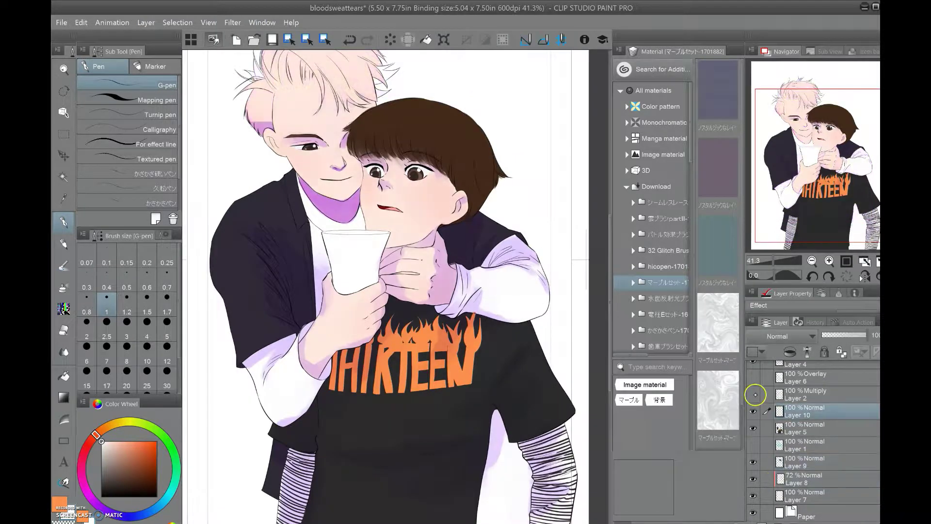
Select the Multiply shading layer, Layer 2, and try other blending modes on it
{"action": "left_click", "coordinate": [803, 402]}
{"action": "left_click", "coordinate": [63, 177]}
{"action": "left_click", "coordinate": [529, 461]}
{"action": "left_click", "coordinate": [778, 336]}
{"action": "left_click", "coordinate": [822, 384]}
{"action": "left_click_drag", "start_coordinate": [812, 288], "coordinate": [812, 198]}
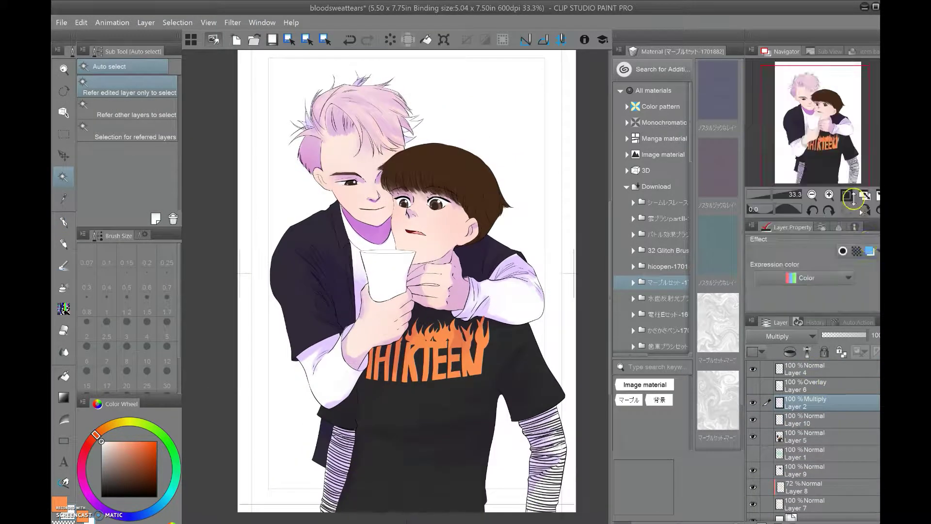
{"action": "left_click", "coordinate": [782, 68]}
{"action": "key", "text": "ctrl+z"}
Duplicate Layer 2 and set the copy's blending mode to Color burn
{"action": "key", "text": "ctrl+c"}
{"action": "key", "text": "ctrl+v"}
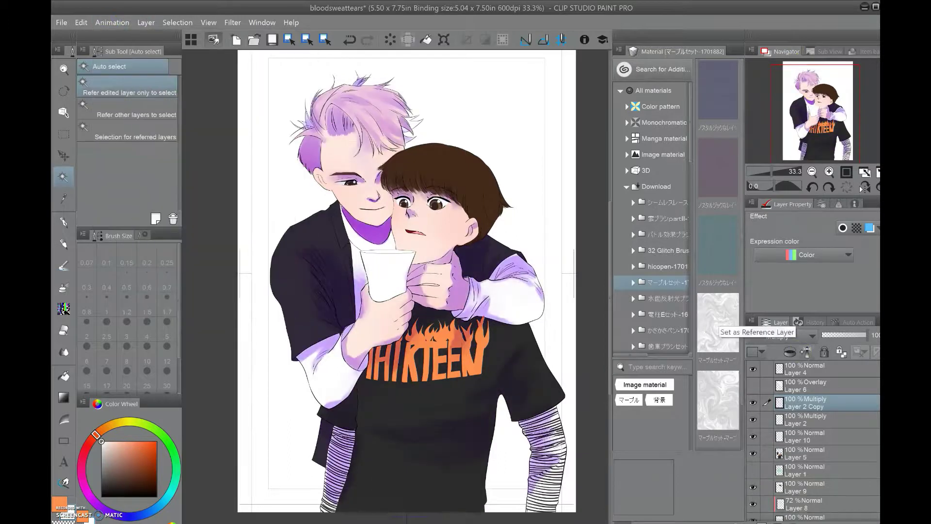
{"action": "left_click", "coordinate": [812, 336]}
{"action": "left_click", "coordinate": [763, 50]}
{"action": "scroll", "coordinate": [397, 286], "scroll_direction": "up", "scroll_amount": 2}
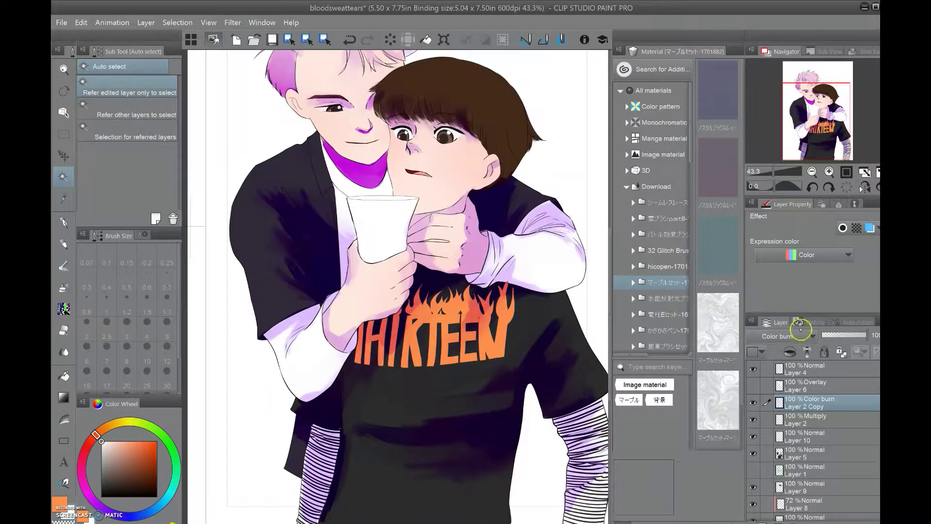
Try the layer color effect with a muted blue sub color on Layer 2 Copy
{"action": "left_click", "coordinate": [870, 228]}
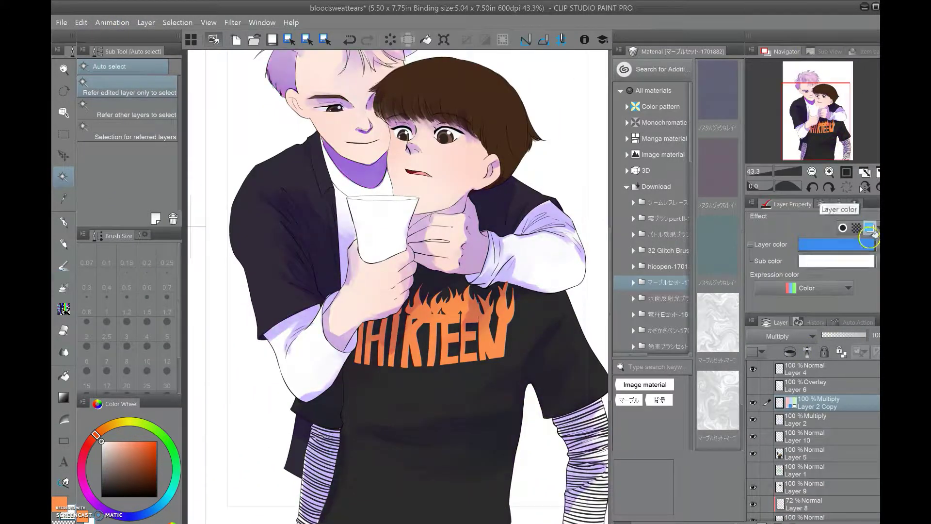
{"action": "scroll", "coordinate": [398, 287], "scroll_direction": "down", "scroll_amount": 1}
{"action": "left_click", "coordinate": [837, 243]}
{"action": "left_click", "coordinate": [597, 192]}
{"action": "scroll", "coordinate": [436, 272], "scroll_direction": "up", "scroll_amount": 2}
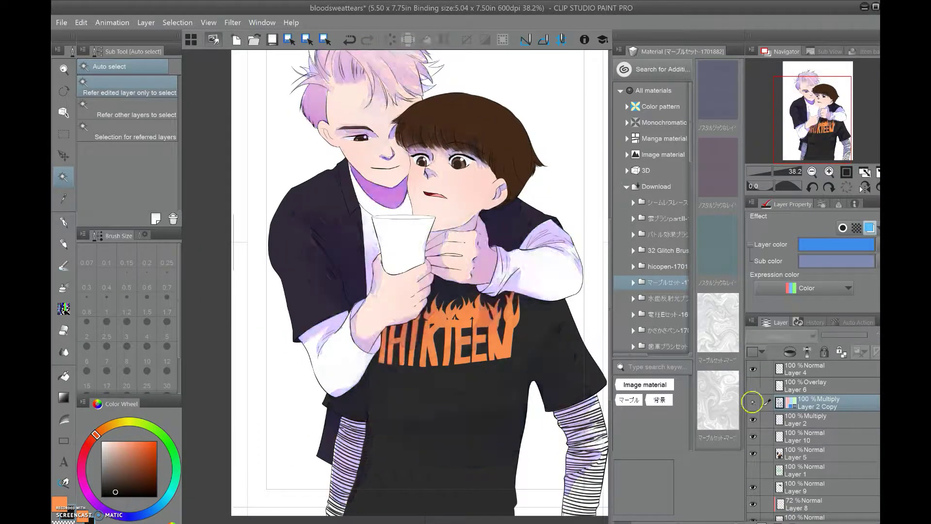
{"action": "scroll", "coordinate": [437, 271], "scroll_direction": "down", "scroll_amount": 2}
{"action": "scroll", "coordinate": [436, 271], "scroll_direction": "up", "scroll_amount": 2}
Turn off the layer color effect and set Layer 2 Copy to Color burn at 48% opacity below Layer 10
{"action": "left_click", "coordinate": [845, 335]}
{"action": "left_click", "coordinate": [876, 239]}
{"action": "left_click", "coordinate": [869, 228]}
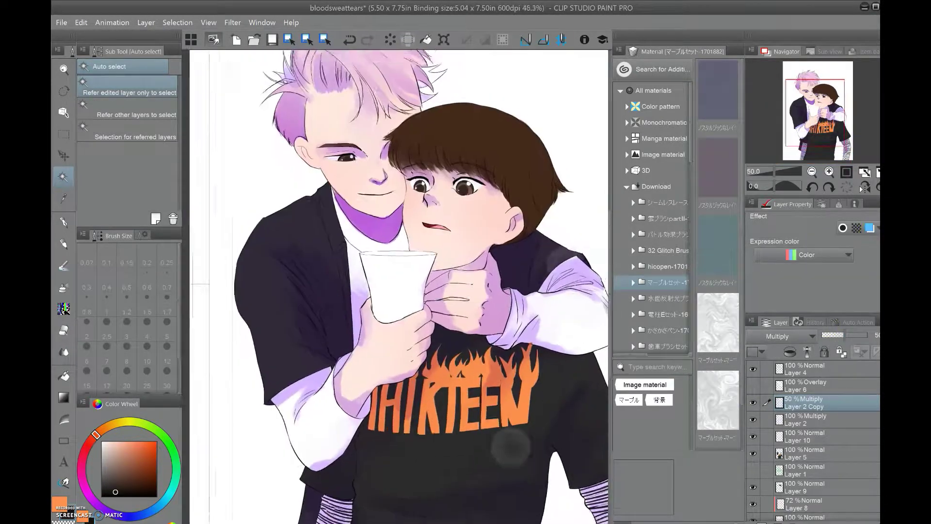
{"action": "left_click", "coordinate": [781, 336]}
{"action": "left_click", "coordinate": [763, 50]}
{"action": "key", "text": "ctrl+minus"}
{"action": "key", "text": "ctrl+minus"}
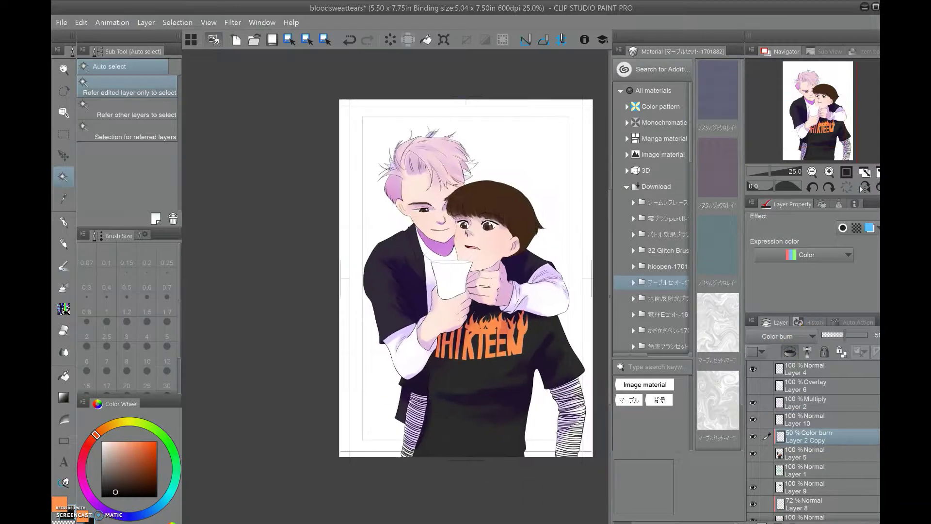
{"action": "left_click", "coordinate": [844, 338]}
Show the Overlay layer, Layer 6, and clear its existing highlights from both men's hair
{"action": "left_click", "coordinate": [753, 385]}
{"action": "key", "text": "b"}
{"action": "scroll", "coordinate": [386, 214], "scroll_direction": "up", "scroll_amount": 3}
{"action": "scroll", "coordinate": [386, 214], "scroll_direction": "down", "scroll_amount": 2}
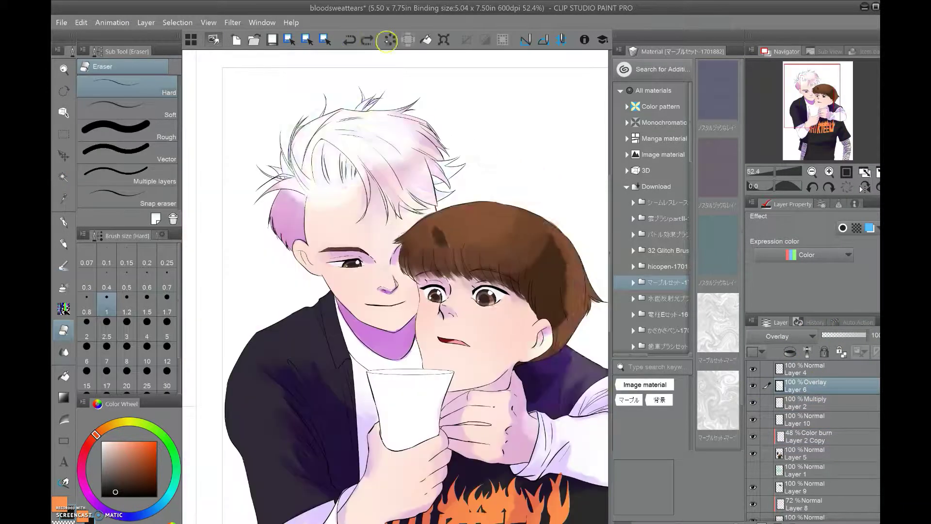
{"action": "key", "text": "e"}
{"action": "key", "text": "alt+bracketright"}
{"action": "scroll", "coordinate": [449, 150], "scroll_direction": "up", "scroll_amount": 4}
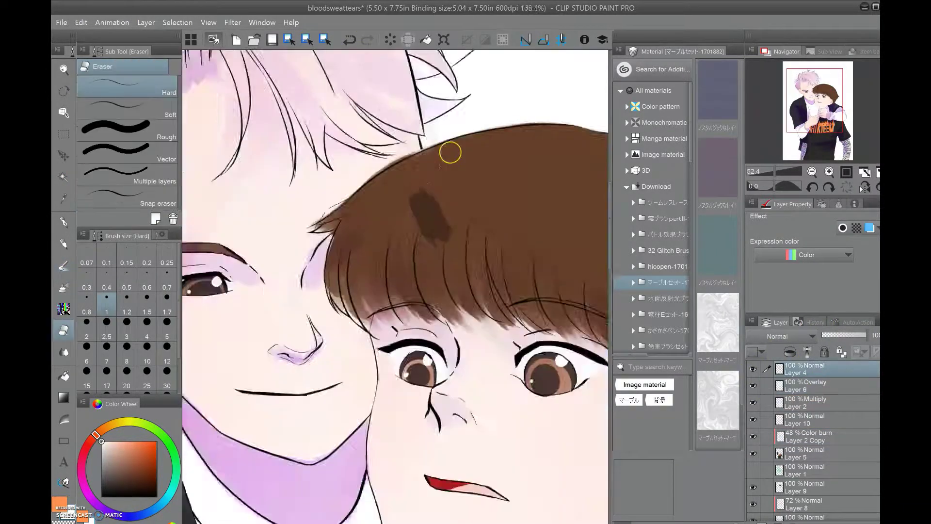
{"action": "key", "text": "alt+bracketleft"}
{"action": "scroll", "coordinate": [460, 244], "scroll_direction": "down", "scroll_amount": 5}
Try watercolor brushes for the highlights on the front man's brown hair on Layer 6
{"action": "key", "text": "b"}
{"action": "scroll", "coordinate": [394, 56], "scroll_direction": "up", "scroll_amount": 3}
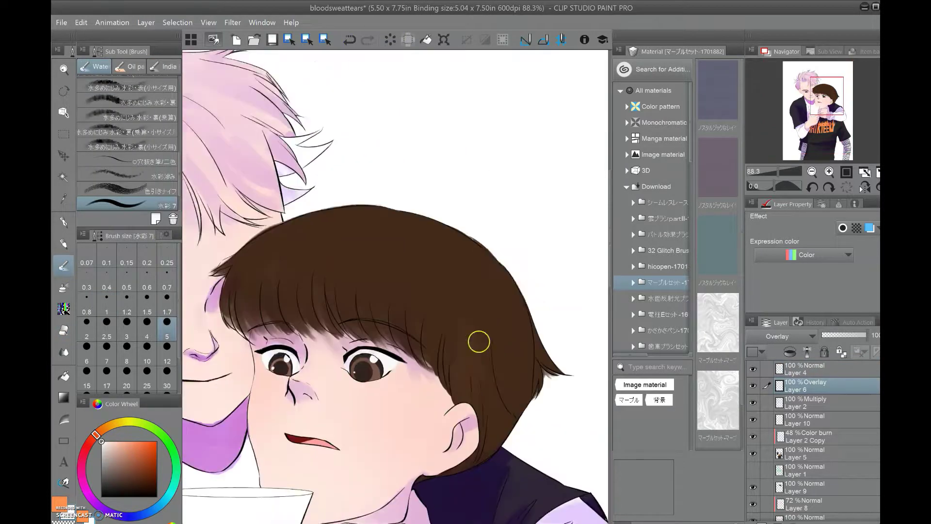
{"action": "scroll", "coordinate": [478, 339], "scroll_direction": "up", "scroll_amount": 1}
{"action": "scroll", "coordinate": [487, 305], "scroll_direction": "down", "scroll_amount": 4}
{"action": "scroll", "coordinate": [513, 156], "scroll_direction": "up", "scroll_amount": 4}
{"action": "scroll", "coordinate": [513, 156], "scroll_direction": "down", "scroll_amount": 3}
{"action": "key", "text": "comma"}
{"action": "key", "text": "comma"}
{"action": "key", "text": "comma"}
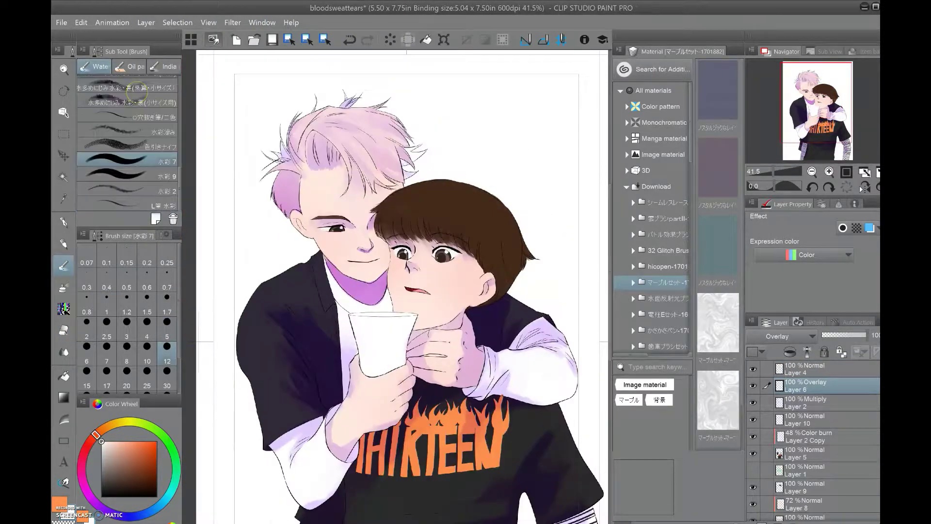
Paint new highlights on the purple and brown hair on Layer 6 with the ぱすてる pen and save the file
{"action": "key", "text": "p"}
{"action": "scroll", "coordinate": [471, 198], "scroll_direction": "up", "scroll_amount": 3}
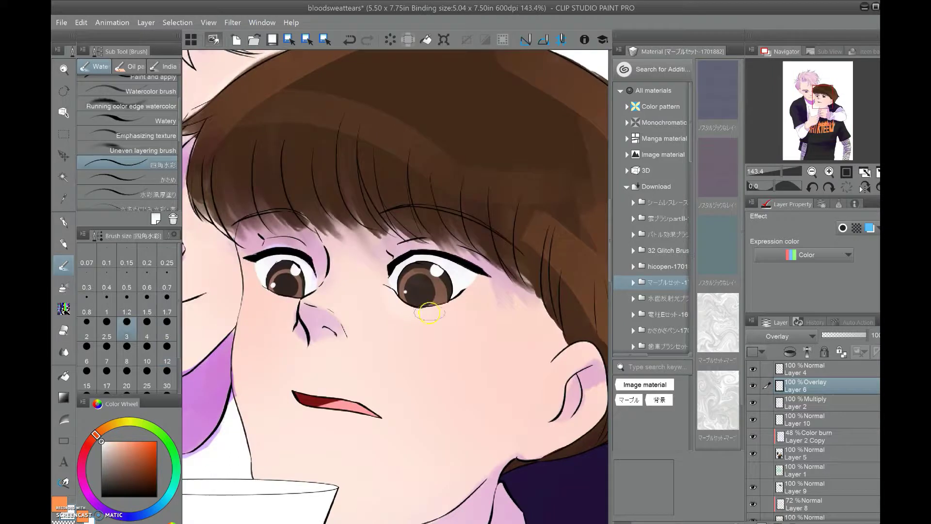
{"action": "scroll", "coordinate": [326, 143], "scroll_direction": "down", "scroll_amount": 4}
{"action": "scroll", "coordinate": [327, 144], "scroll_direction": "up", "scroll_amount": 2}
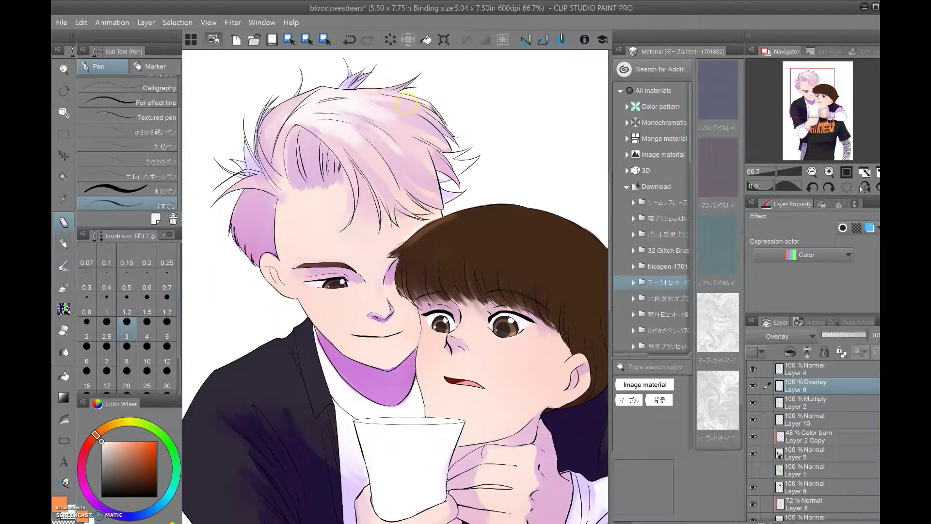
{"action": "key", "text": "ctrl+minus"}
{"action": "key", "text": "ctrl+s"}
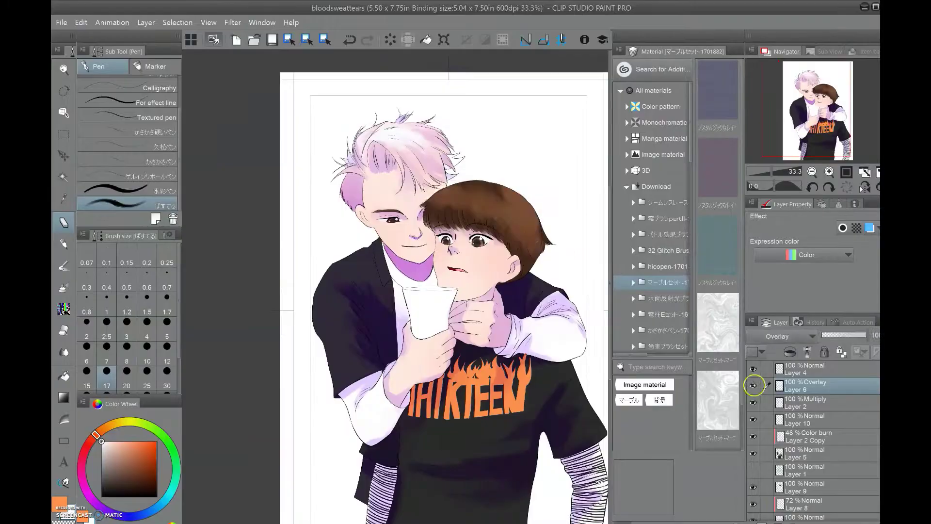
Sample the light purple shading color and paint shading on the back man's face on the Multiply layer, Layer 2
{"action": "key", "text": "ctrl+plus"}
{"action": "key", "text": "ctrl+plus"}
{"action": "key", "text": "ctrl+minus"}
{"action": "key", "text": "i"}
{"action": "scroll", "coordinate": [814, 436], "scroll_direction": "down", "scroll_amount": 1}
{"action": "left_click", "coordinate": [781, 479]}
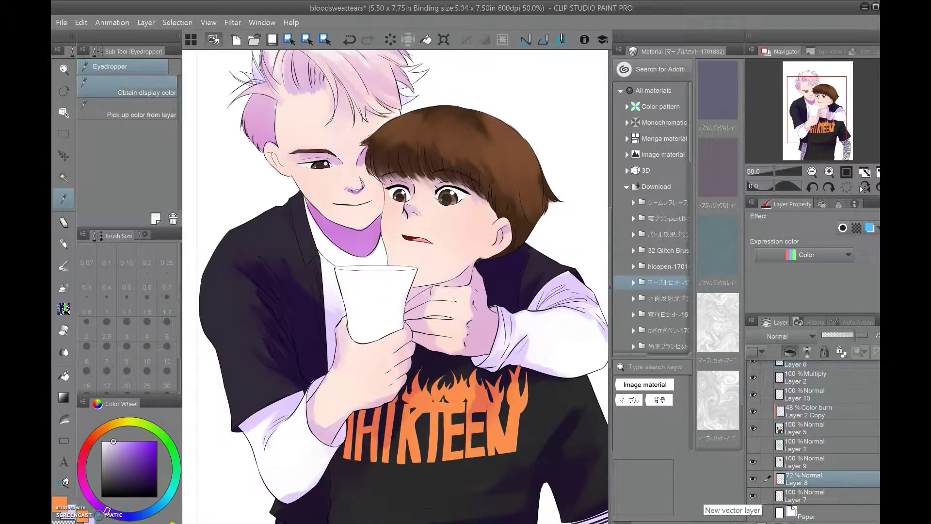
{"action": "scroll", "coordinate": [756, 432], "scroll_direction": "up", "scroll_amount": 1}
{"action": "left_click", "coordinate": [757, 405]}
{"action": "key", "text": "p"}
{"action": "scroll", "coordinate": [468, 199], "scroll_direction": "up", "scroll_amount": 2}
{"action": "left_click_drag", "start_coordinate": [524, 280], "coordinate": [353, 253]}
{"action": "scroll", "coordinate": [385, 194], "scroll_direction": "up", "scroll_amount": 1}
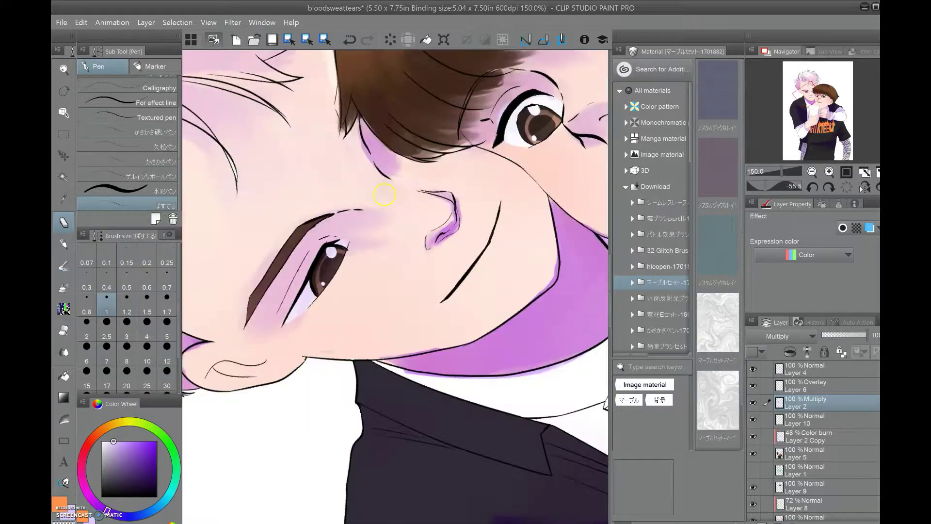
{"action": "left_click_drag", "start_coordinate": [317, 112], "coordinate": [437, 204]}
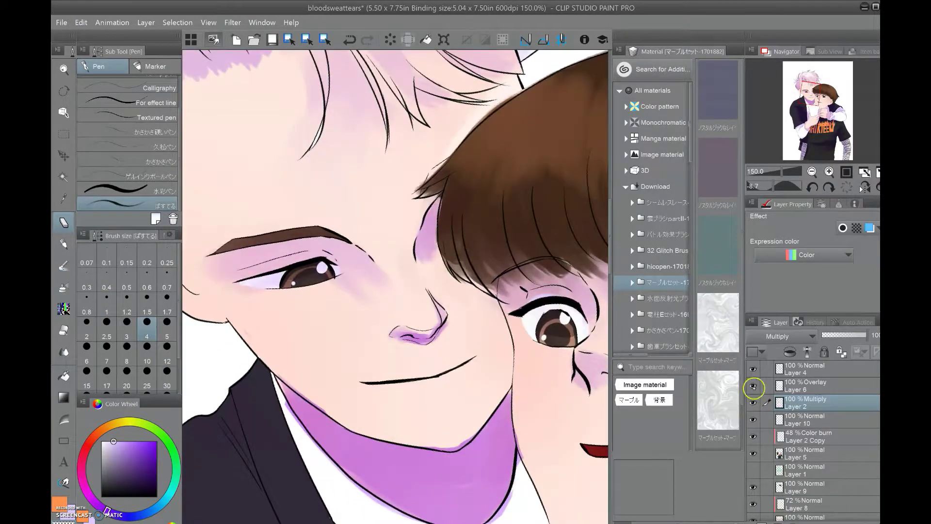
Clean up the shading around the back man's nose on Layer 2 with the Hard eraser
{"action": "scroll", "coordinate": [755, 413], "scroll_direction": "down", "scroll_amount": 1}
{"action": "left_click", "coordinate": [801, 471]}
{"action": "key", "text": "e"}
{"action": "left_click", "coordinate": [825, 386]}
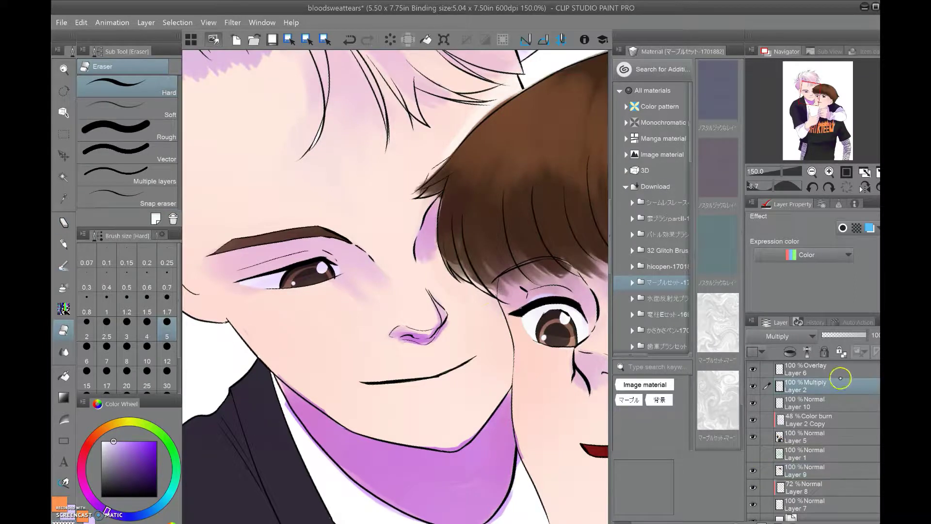
{"action": "left_click_drag", "start_coordinate": [490, 310], "coordinate": [427, 271]}
{"action": "mouse_move", "coordinate": [499, 307]}
{"action": "left_mouse_down"}
{"action": "mouse_move", "coordinate": [323, 294]}
{"action": "mouse_move", "coordinate": [328, 321]}
{"action": "left_mouse_up"}
{"action": "left_click_drag", "start_coordinate": [503, 485], "coordinate": [358, 127]}
{"action": "mouse_move", "coordinate": [380, 285]}
{"action": "left_mouse_down"}
{"action": "mouse_move", "coordinate": [491, 316]}
{"action": "mouse_move", "coordinate": [492, 238]}
{"action": "left_mouse_up"}
Repaint light purple shading around the back man's nose and inner brow with the ぱすてる pen
{"action": "key", "text": "p"}
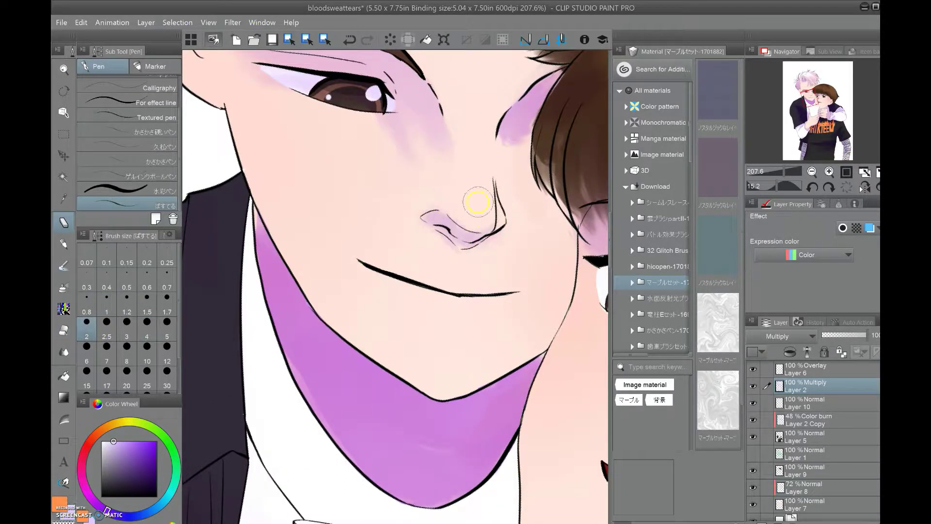
{"action": "left_click_drag", "start_coordinate": [478, 202], "coordinate": [437, 252]}
{"action": "left_click", "coordinate": [126, 323]}
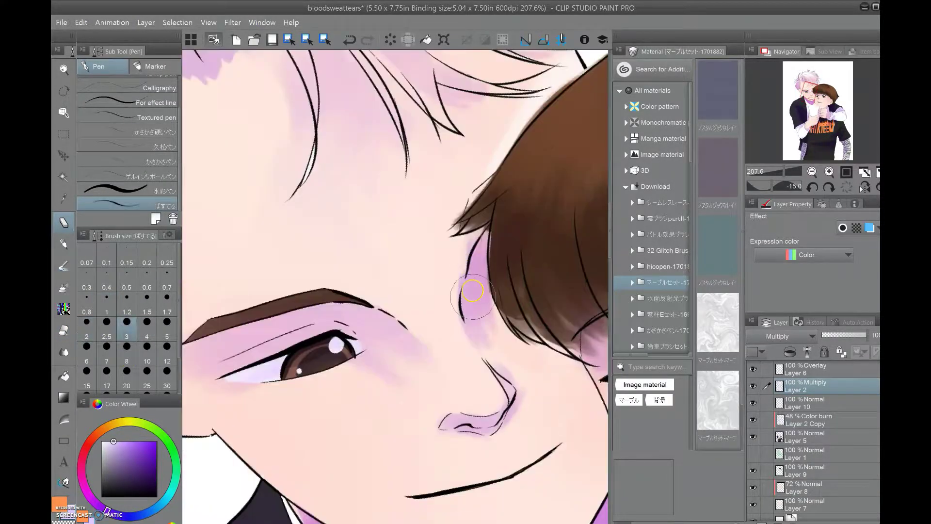
{"action": "left_click_drag", "start_coordinate": [472, 291], "coordinate": [375, 333]}
Reshape the upper edge of the green liquid in the cup on Layer 5 into a gentle curve
{"action": "scroll", "coordinate": [465, 365], "scroll_direction": "up", "scroll_amount": 5}
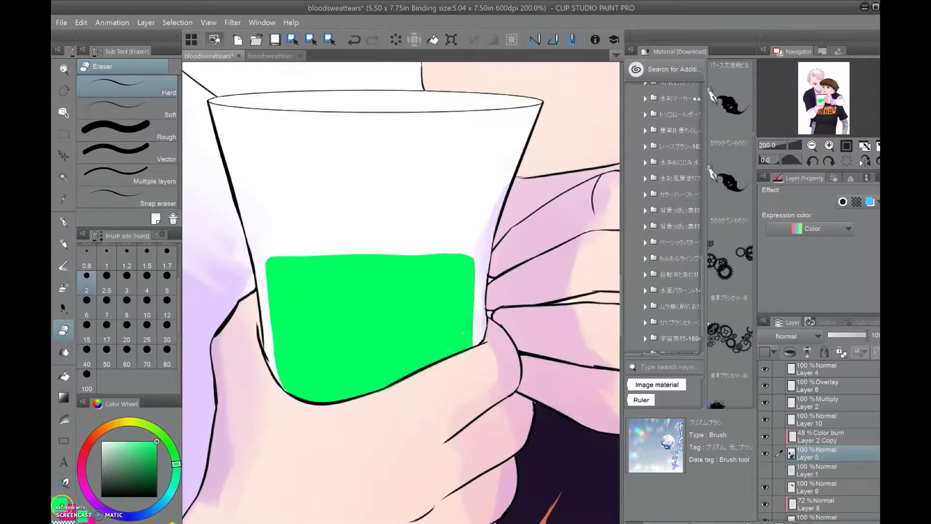
{"action": "key", "text": "p"}
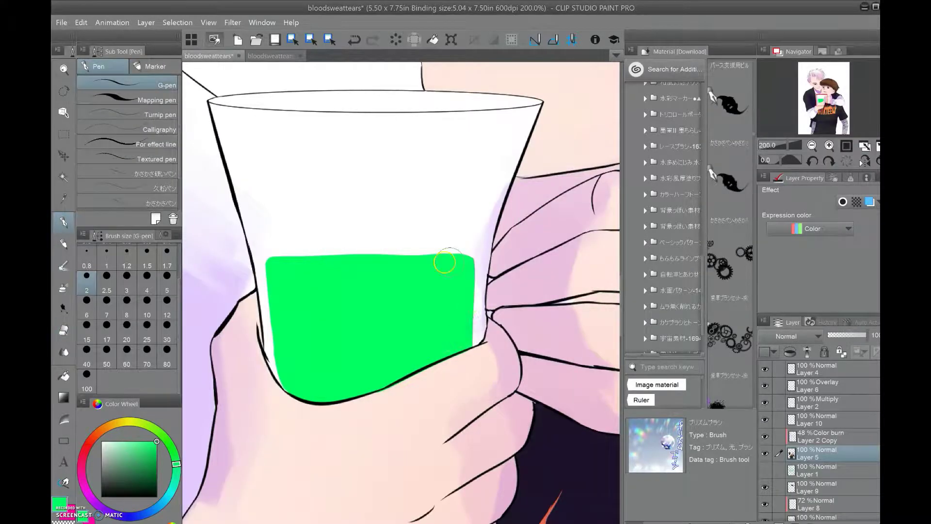
{"action": "key", "text": "e"}
{"action": "scroll", "coordinate": [488, 165], "scroll_direction": "down", "scroll_amount": 3}
{"action": "key", "text": "Return"}
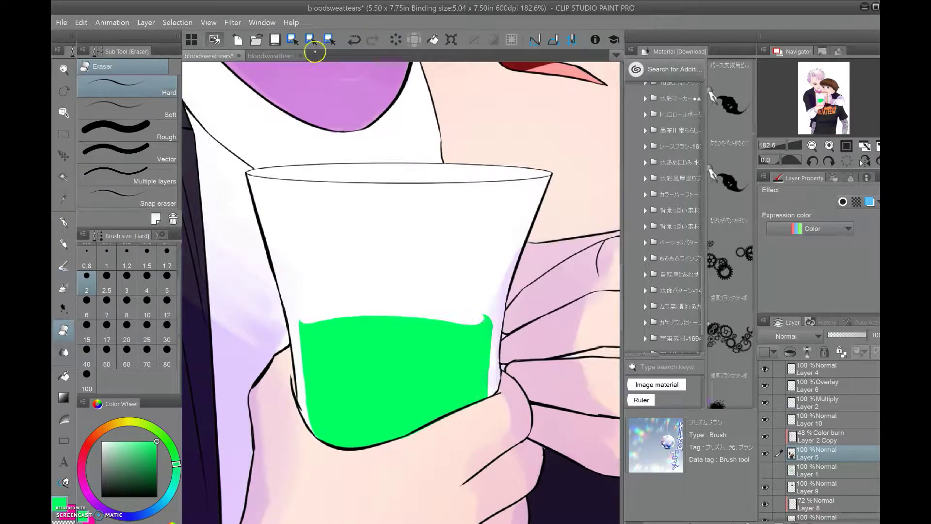
Add a new layer clipped to Layer 5 for the liquid's details and choose a dark green
{"action": "key", "text": "p"}
{"action": "scroll", "coordinate": [368, 53], "scroll_direction": "down", "scroll_amount": 2}
{"action": "left_click", "coordinate": [141, 472]}
{"action": "left_click", "coordinate": [764, 352]}
Try dark green vertical stripes across the liquid on Layer 3, and clear them
{"action": "mouse_move", "coordinate": [334, 245]}
{"action": "left_mouse_down"}
{"action": "mouse_move", "coordinate": [329, 335]}
{"action": "mouse_move", "coordinate": [362, 342]}
{"action": "left_mouse_up"}
{"action": "left_click_drag", "start_coordinate": [374, 240], "coordinate": [376, 342]}
{"action": "mouse_move", "coordinate": [398, 241]}
{"action": "left_mouse_down"}
{"action": "mouse_move", "coordinate": [396, 334]}
{"action": "mouse_move", "coordinate": [414, 334]}
{"action": "left_mouse_up"}
{"action": "left_click_drag", "start_coordinate": [439, 242], "coordinate": [439, 321]}
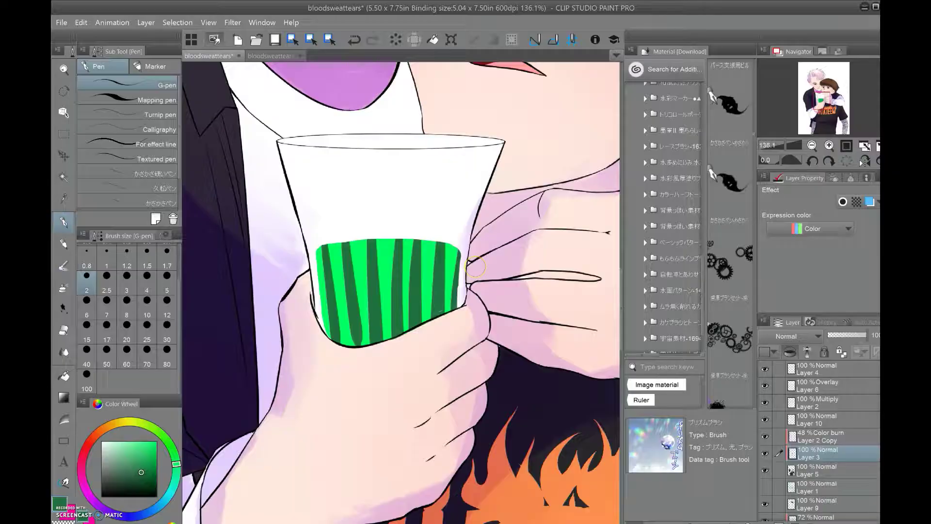
{"action": "key", "text": "Delete"}
Draw the dark green reflection on the liquid's surface and tapered streaks along its sides on Layer 3
{"action": "left_click", "coordinate": [167, 301]}
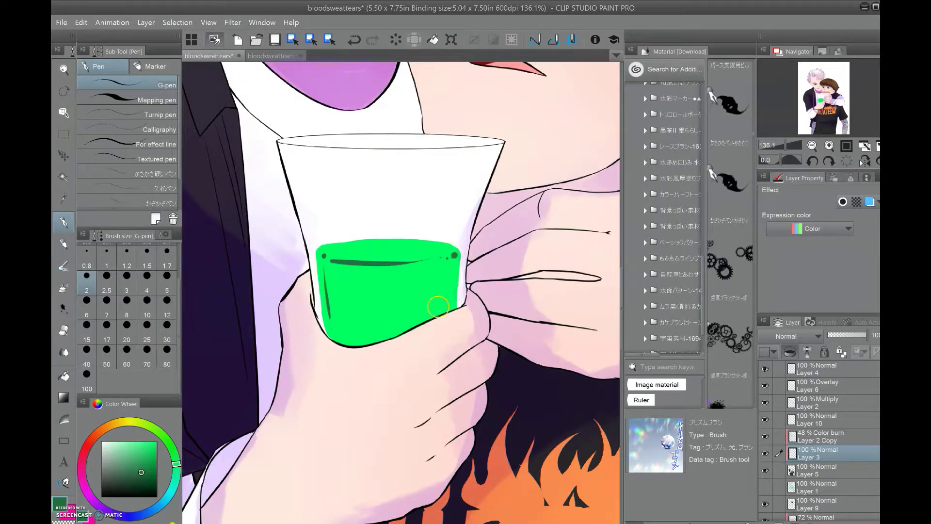
{"action": "scroll", "coordinate": [339, 245], "scroll_direction": "up", "scroll_amount": 2}
{"action": "left_click_drag", "start_coordinate": [327, 256], "coordinate": [381, 250]}
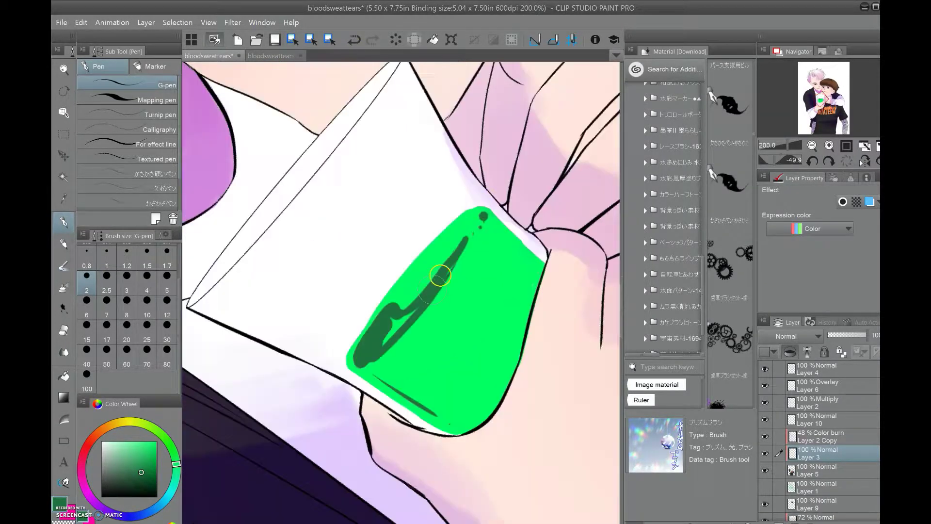
{"action": "scroll", "coordinate": [331, 285], "scroll_direction": "up", "scroll_amount": 1}
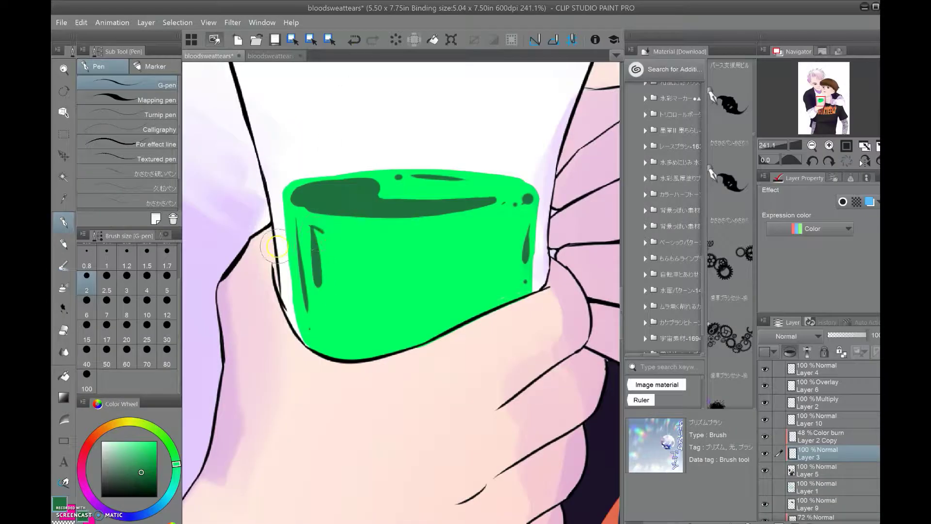
{"action": "scroll", "coordinate": [454, 265], "scroll_direction": "up", "scroll_amount": 2}
{"action": "left_click_drag", "start_coordinate": [529, 260], "coordinate": [534, 254]}
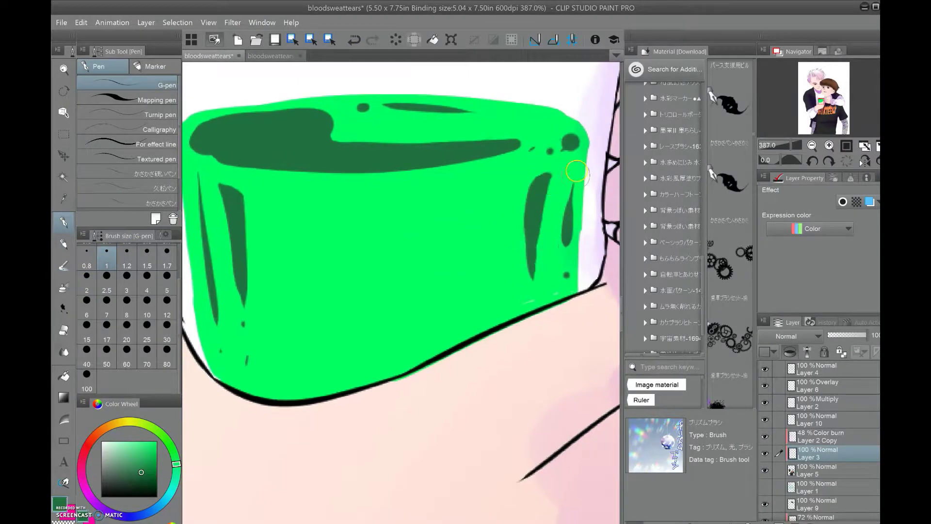
Draw tapered dark green ridges and dots across the front of the liquid with the size 1 G-pen and save
{"action": "scroll", "coordinate": [577, 172], "scroll_direction": "down", "scroll_amount": 3}
{"action": "scroll", "coordinate": [296, 258], "scroll_direction": "up", "scroll_amount": 2}
{"action": "left_click_drag", "start_coordinate": [294, 267], "coordinate": [305, 272]}
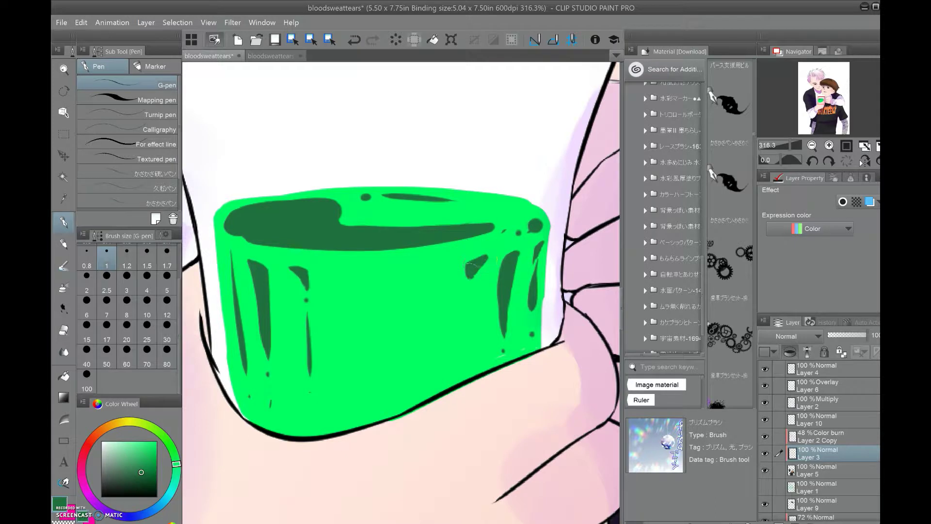
{"action": "left_click_drag", "start_coordinate": [471, 268], "coordinate": [477, 271]}
{"action": "scroll", "coordinate": [471, 268], "scroll_direction": "down", "scroll_amount": 3}
{"action": "scroll", "coordinate": [436, 146], "scroll_direction": "up", "scroll_amount": 3}
{"action": "scroll", "coordinate": [369, 172], "scroll_direction": "down", "scroll_amount": 1}
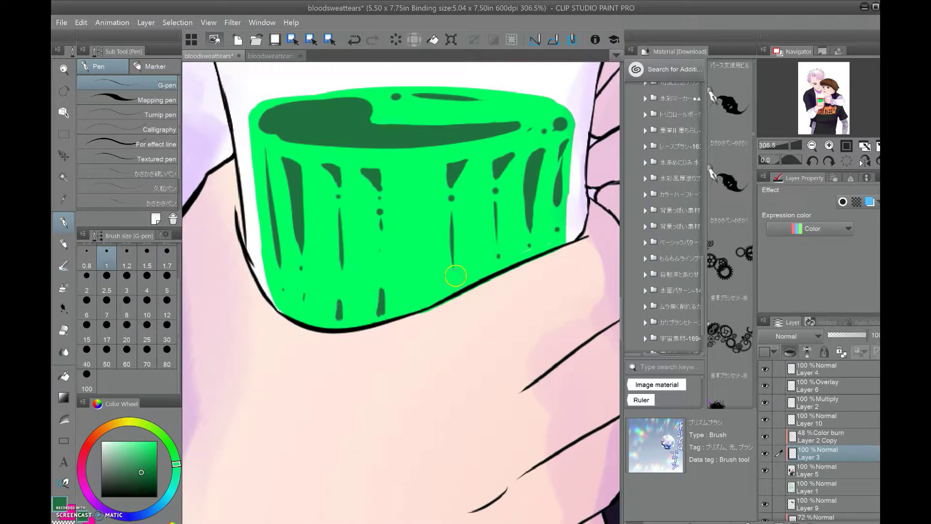
{"action": "scroll", "coordinate": [355, 383], "scroll_direction": "down", "scroll_amount": 1}
{"action": "scroll", "coordinate": [321, 387], "scroll_direction": "down", "scroll_amount": 5}
{"action": "scroll", "coordinate": [403, 310], "scroll_direction": "up", "scroll_amount": 3}
{"action": "key", "text": "ctrl+s"}
Draw light purple vertical streaks on the glass above the liquid on Layer 5
{"action": "left_click", "coordinate": [796, 469]}
{"action": "left_click", "coordinate": [369, 226], "text": "alt"}
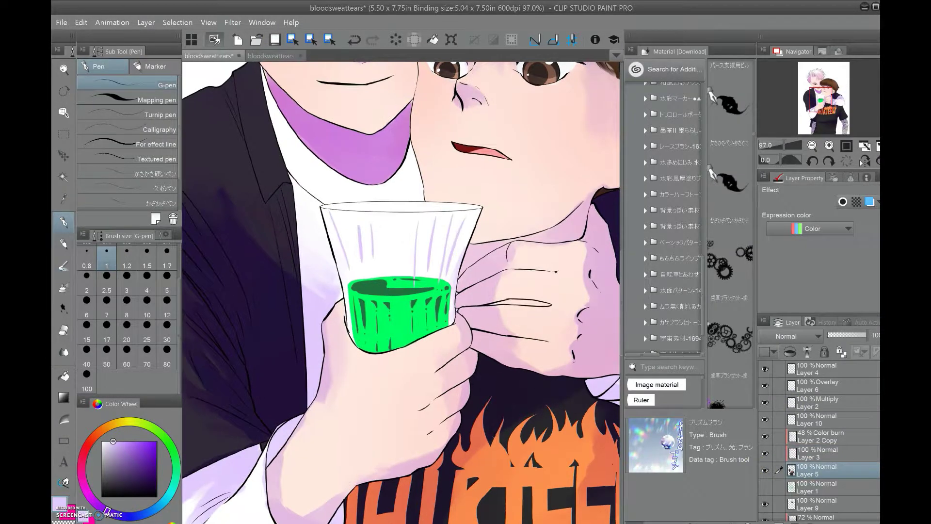
{"action": "scroll", "coordinate": [390, 256], "scroll_direction": "up", "scroll_amount": 5}
{"action": "left_click_drag", "start_coordinate": [345, 180], "coordinate": [320, 148]}
{"action": "key", "text": "e"}
{"action": "key", "text": "p"}
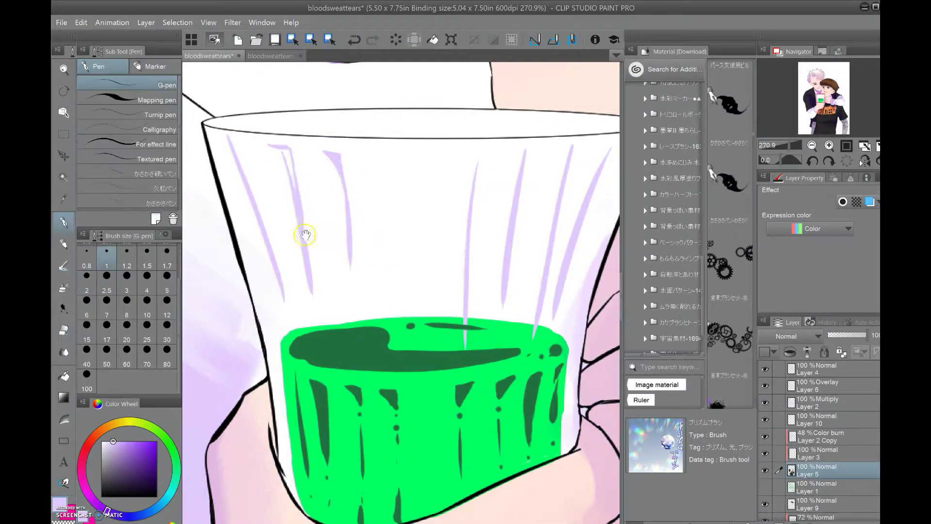
Shape the purple streaks into tapered flutes and add small dotted flutes across the glass below its rim
{"action": "left_click_drag", "start_coordinate": [481, 153], "coordinate": [440, 165]}
{"action": "scroll", "coordinate": [467, 147], "scroll_direction": "up", "scroll_amount": 1}
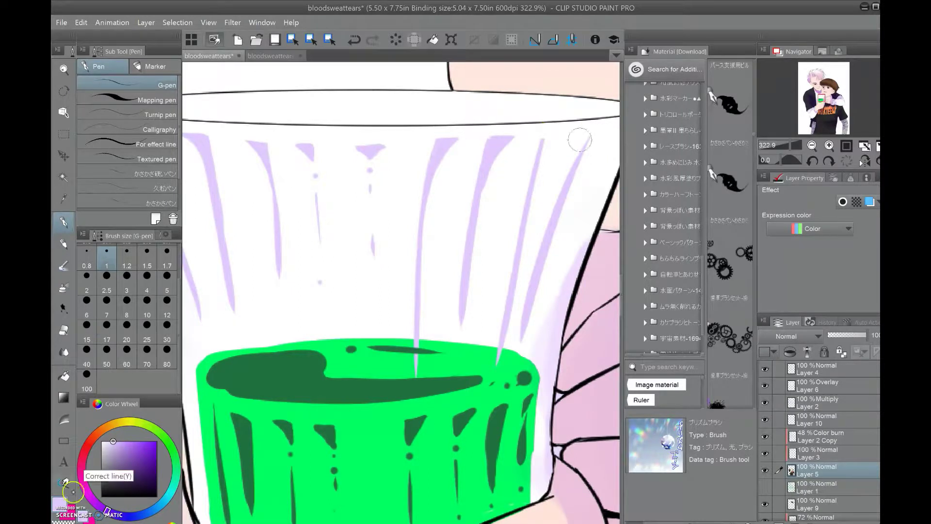
{"action": "scroll", "coordinate": [519, 146], "scroll_direction": "down", "scroll_amount": 4}
{"action": "scroll", "coordinate": [247, 178], "scroll_direction": "up", "scroll_amount": 4}
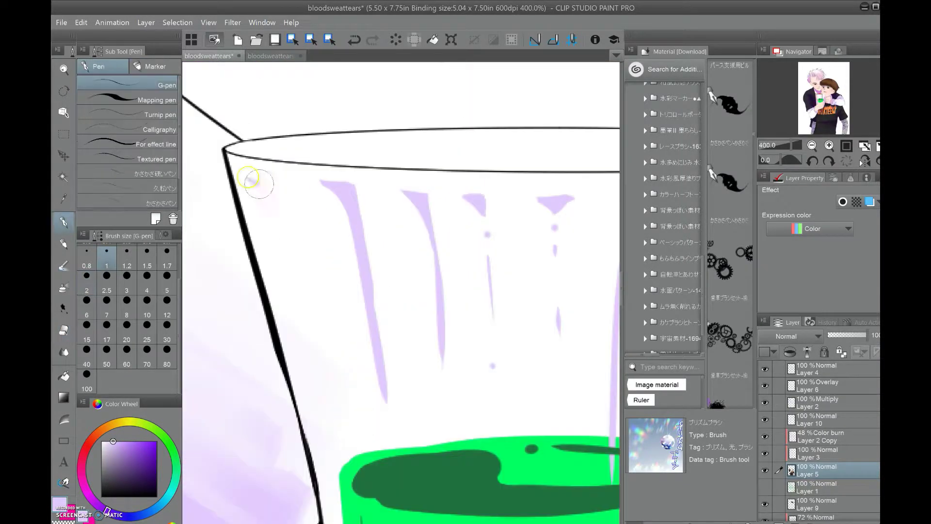
{"action": "left_click_drag", "start_coordinate": [248, 180], "coordinate": [288, 229]}
{"action": "scroll", "coordinate": [355, 291], "scroll_direction": "down", "scroll_amount": 6}
Merge the dark green detail layer, Layer 3, down into Layer 5
{"action": "key", "text": "alt+Tab"}
{"action": "key", "text": "alt+Tab"}
{"action": "scroll", "coordinate": [485, 316], "scroll_direction": "down", "scroll_amount": 6}
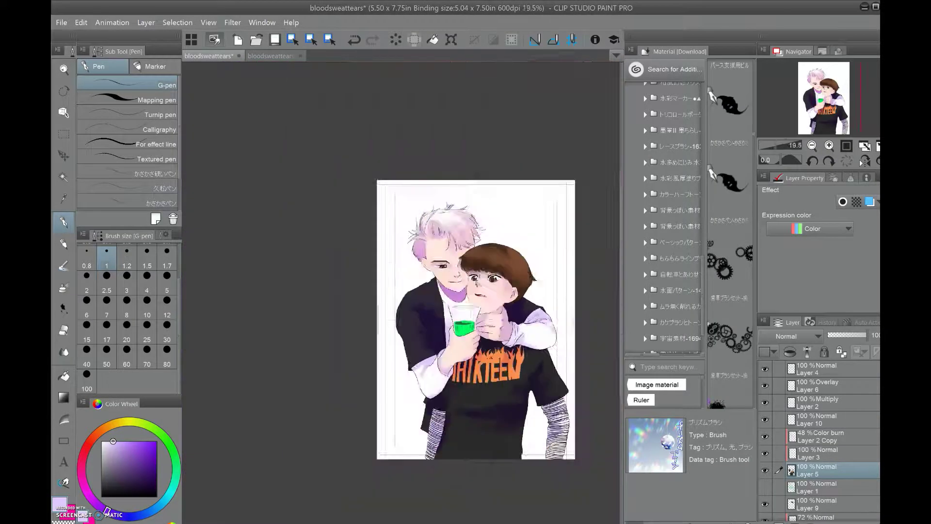
{"action": "scroll", "coordinate": [483, 356], "scroll_direction": "up", "scroll_amount": 3}
{"action": "left_click", "coordinate": [824, 453]}
{"action": "left_click_drag", "start_coordinate": [840, 440], "coordinate": [829, 490]}
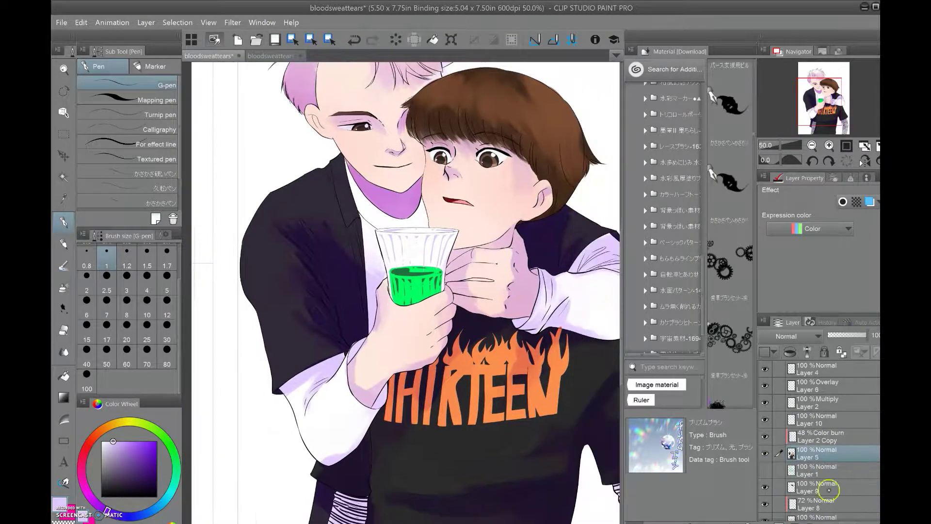
Paint white highlights over the green liquid on Layer 3 with the Dense watercolor brush at size 3, setting the layer opacity to 87%
{"action": "key", "text": "b"}
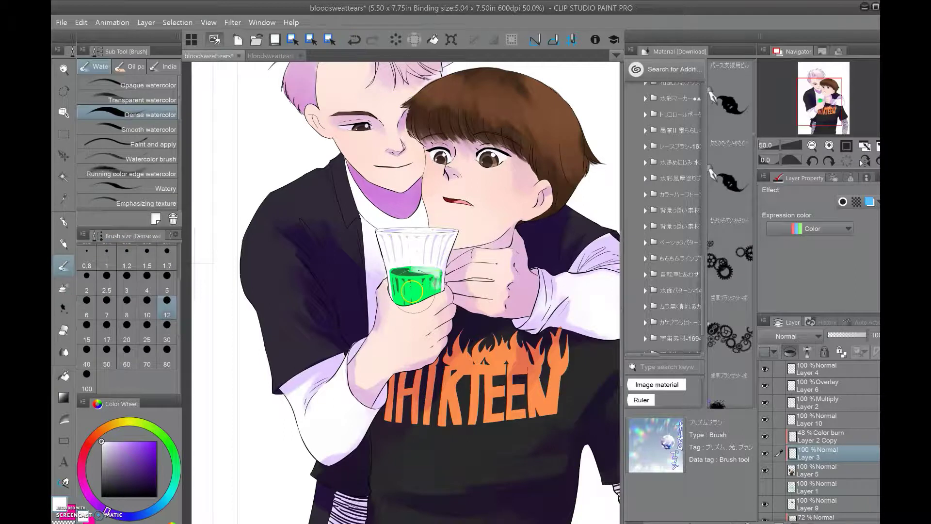
{"action": "scroll", "coordinate": [419, 310], "scroll_direction": "up", "scroll_amount": 2}
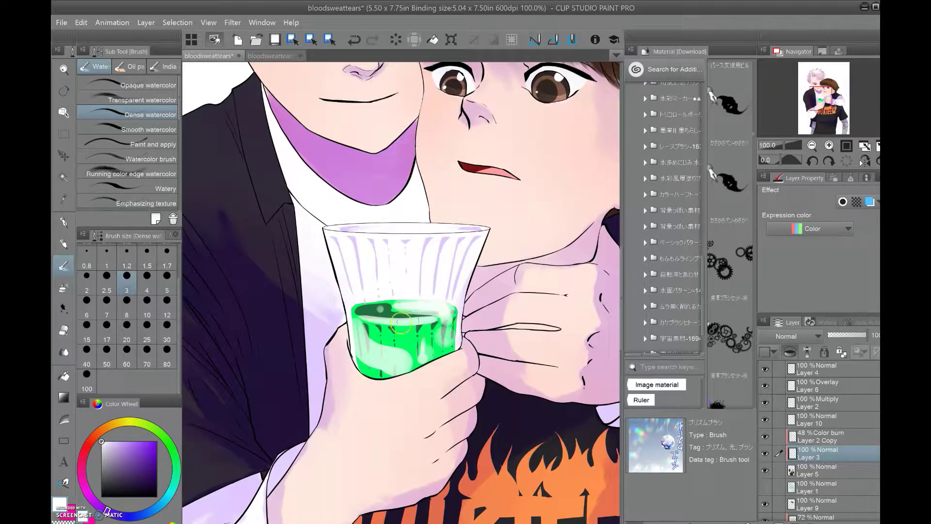
{"action": "scroll", "coordinate": [374, 361], "scroll_direction": "down", "scroll_amount": 1}
{"action": "left_click_drag", "start_coordinate": [370, 360], "coordinate": [378, 363]}
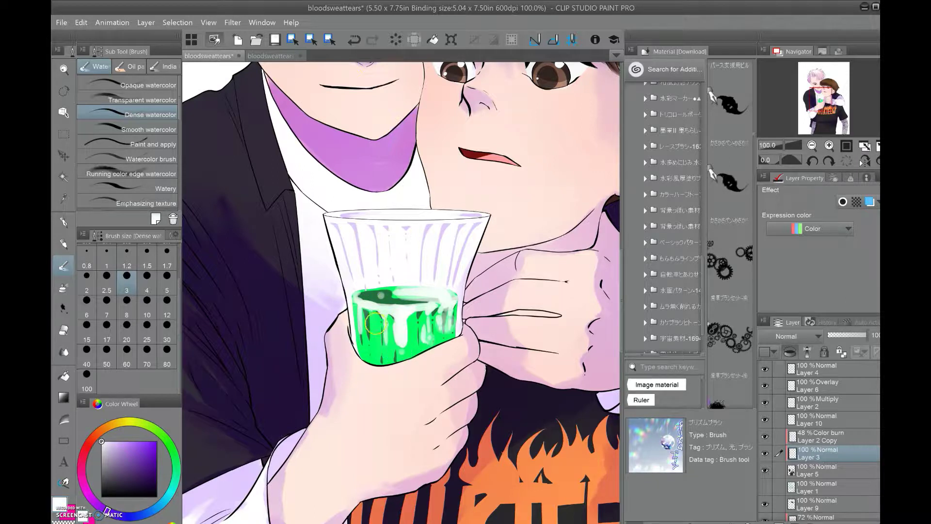
{"action": "scroll", "coordinate": [421, 304], "scroll_direction": "up", "scroll_amount": 2}
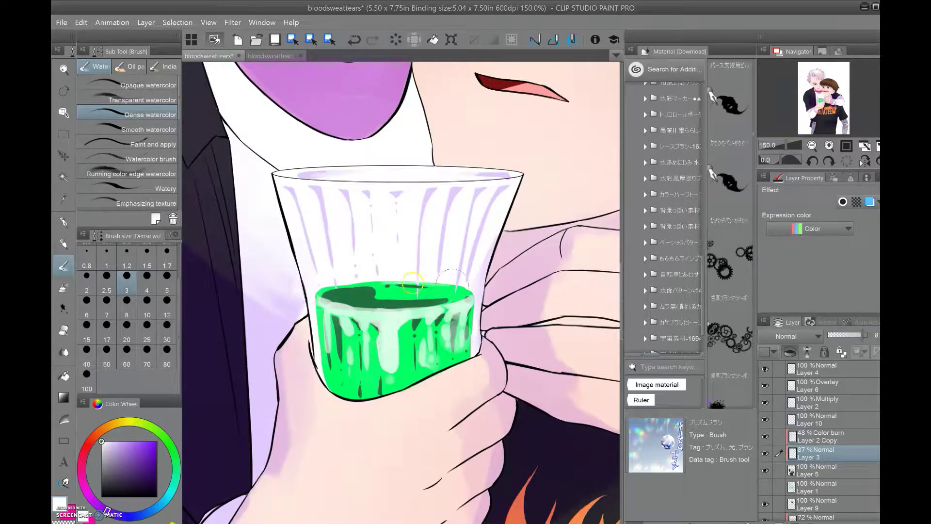
Refine the highlights on the liquid with the Opaque watercolor brush at size 3 and save the file
{"action": "scroll", "coordinate": [444, 281], "scroll_direction": "down", "scroll_amount": 4}
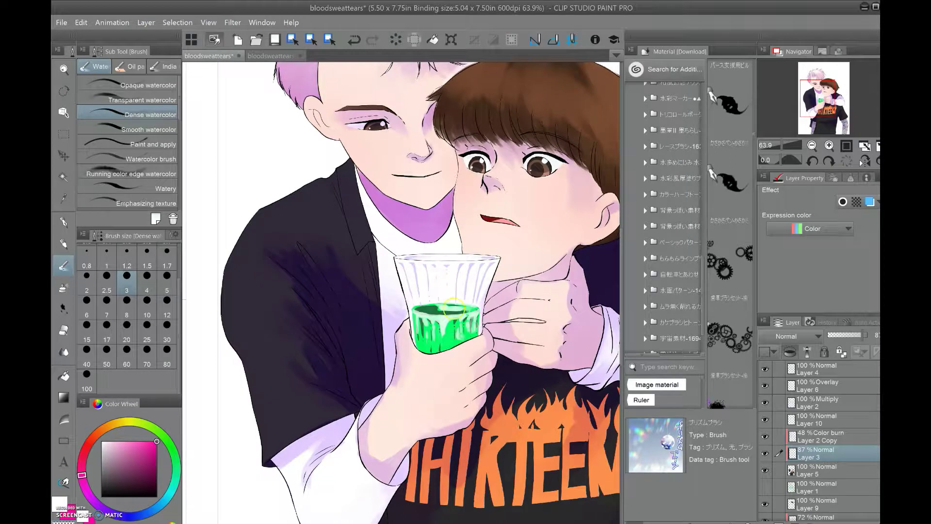
{"action": "scroll", "coordinate": [455, 307], "scroll_direction": "up", "scroll_amount": 2}
{"action": "scroll", "coordinate": [426, 294], "scroll_direction": "down", "scroll_amount": 2}
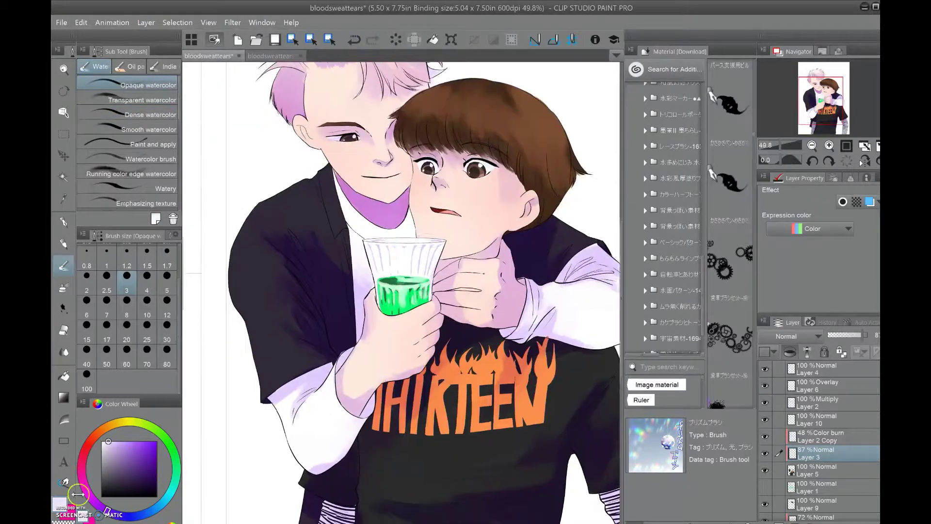
{"action": "scroll", "coordinate": [357, 333], "scroll_direction": "up", "scroll_amount": 1}
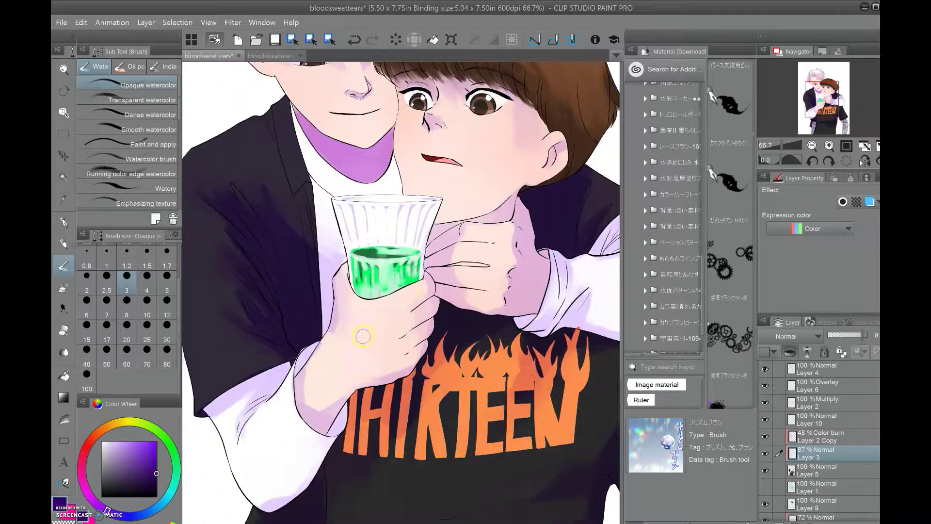
{"action": "key", "text": "ctrl+s"}
Try shading the embracing man's face on Layer 8 with the ぱすてる pen at size 2.5
{"action": "scroll", "coordinate": [358, 333], "scroll_direction": "down", "scroll_amount": 3}
{"action": "scroll", "coordinate": [357, 332], "scroll_direction": "up", "scroll_amount": 2}
{"action": "left_click", "coordinate": [63, 219]}
{"action": "scroll", "coordinate": [127, 145], "scroll_direction": "down", "scroll_amount": 2}
{"action": "left_click", "coordinate": [127, 204]}
{"action": "scroll", "coordinate": [388, 243], "scroll_direction": "up", "scroll_amount": 3}
{"action": "scroll", "coordinate": [820, 436], "scroll_direction": "down", "scroll_amount": 2}
{"action": "left_click", "coordinate": [825, 478]}
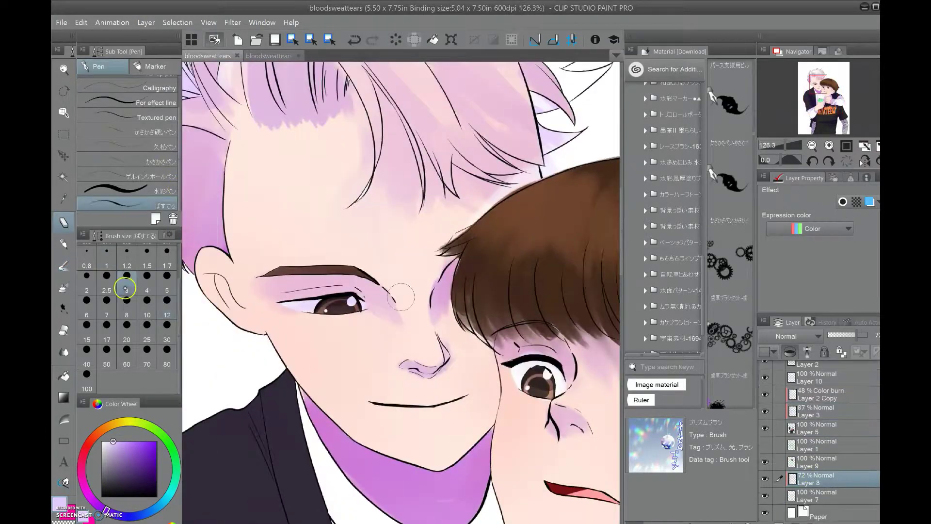
{"action": "left_click", "coordinate": [106, 281]}
{"action": "scroll", "coordinate": [388, 243], "scroll_direction": "up", "scroll_amount": 1}
{"action": "left_click", "coordinate": [354, 39]}
Shade the embracing man's ear light purple on the Multiply Layer 2 with the ぱすてる pen at size 2.5
{"action": "scroll", "coordinate": [815, 436], "scroll_direction": "up", "scroll_amount": 2}
{"action": "left_click", "coordinate": [815, 403]}
{"action": "mouse_move", "coordinate": [247, 119]}
{"action": "left_mouse_down"}
{"action": "mouse_move", "coordinate": [359, 141]}
{"action": "mouse_move", "coordinate": [339, 266]}
{"action": "mouse_move", "coordinate": [308, 181]}
{"action": "left_mouse_up"}
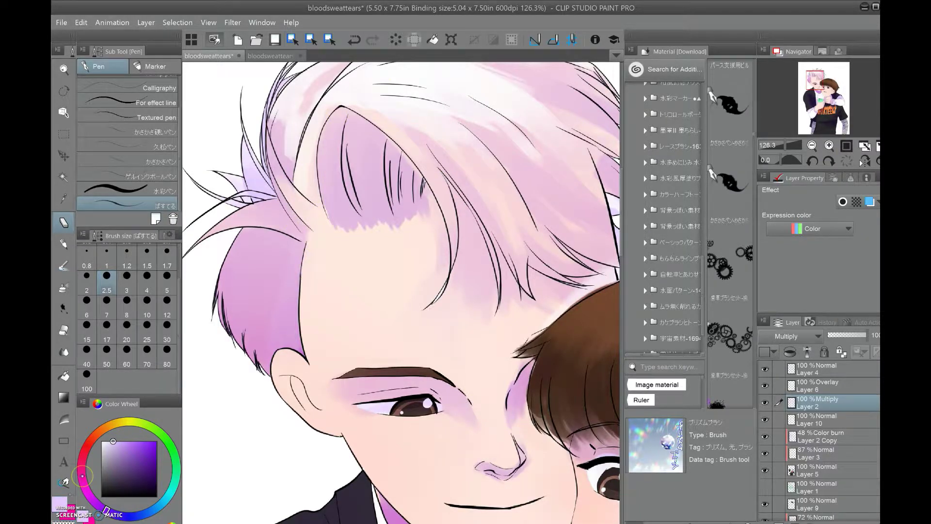
{"action": "scroll", "coordinate": [261, 393], "scroll_direction": "down", "scroll_amount": 4}
{"action": "scroll", "coordinate": [260, 392], "scroll_direction": "up", "scroll_amount": 5}
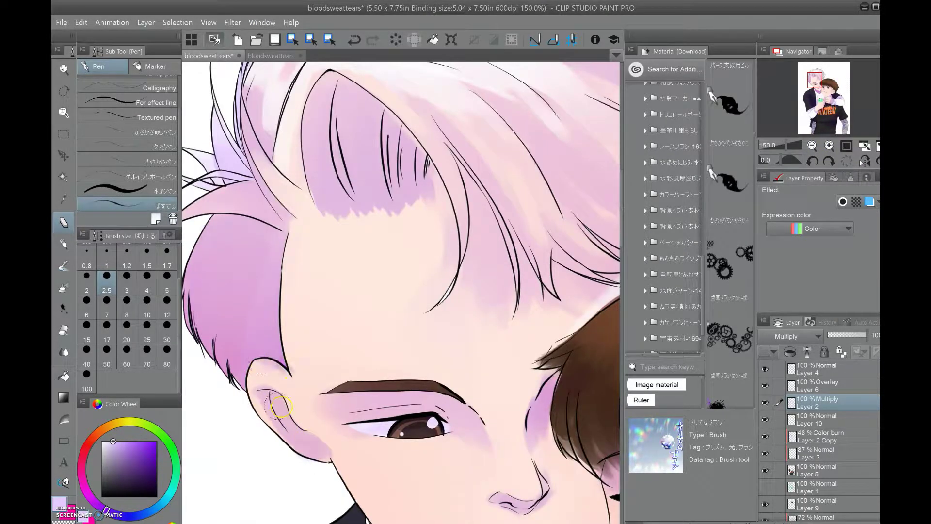
Brush soft light purple shadows onto the man's forehead beneath his fringe with the pen at size 12
{"action": "key", "text": "]"}
{"action": "key", "text": "]"}
{"action": "key", "text": "]"}
{"action": "key", "text": "]"}
{"action": "key", "text": "]"}
{"action": "key", "text": "]"}
{"action": "key", "text": "]"}
{"action": "key", "text": "]"}
{"action": "scroll", "coordinate": [508, 281], "scroll_direction": "down", "scroll_amount": 1}
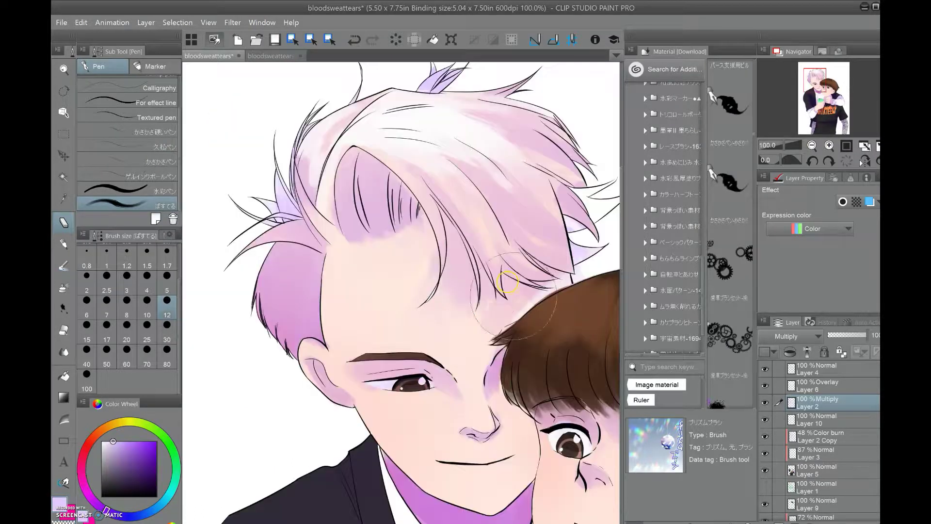
{"action": "scroll", "coordinate": [504, 378], "scroll_direction": "down", "scroll_amount": 1}
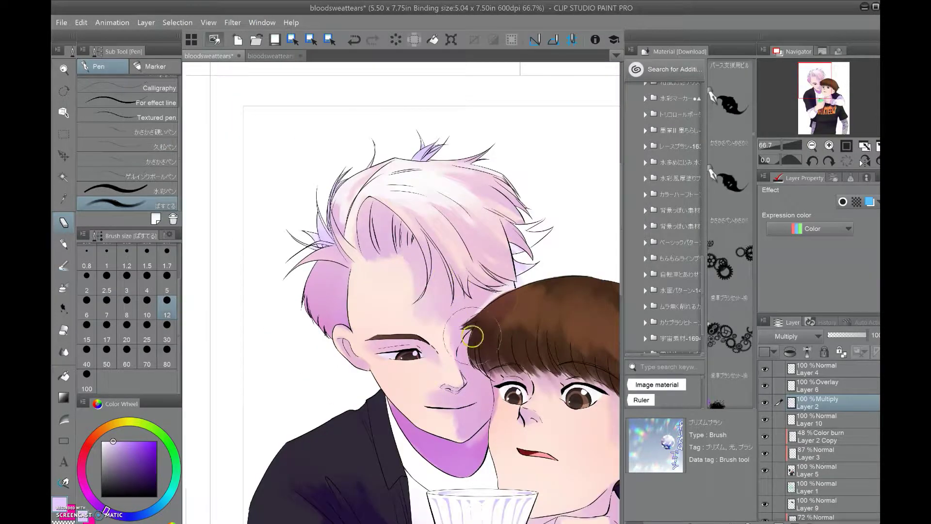
Shade the man's cheek and nose beside the brown-haired figure with light purple, using pen sizes 12 and 2 and undoing an unwanted stroke
{"action": "left_click_drag", "start_coordinate": [472, 337], "coordinate": [485, 373]}
{"action": "mouse_move", "coordinate": [490, 420]}
{"action": "left_mouse_down"}
{"action": "mouse_move", "coordinate": [442, 445]}
{"action": "mouse_move", "coordinate": [465, 456]}
{"action": "left_mouse_up"}
{"action": "left_click", "coordinate": [354, 39]}
{"action": "scroll", "coordinate": [461, 425], "scroll_direction": "up", "scroll_amount": 2}
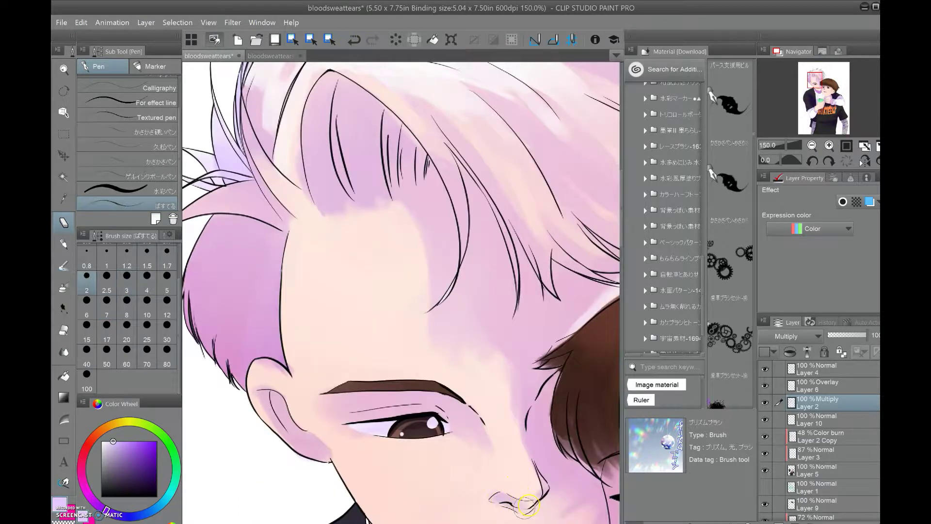
{"action": "scroll", "coordinate": [527, 492], "scroll_direction": "down", "scroll_amount": 3}
{"action": "left_click", "coordinate": [167, 301]}
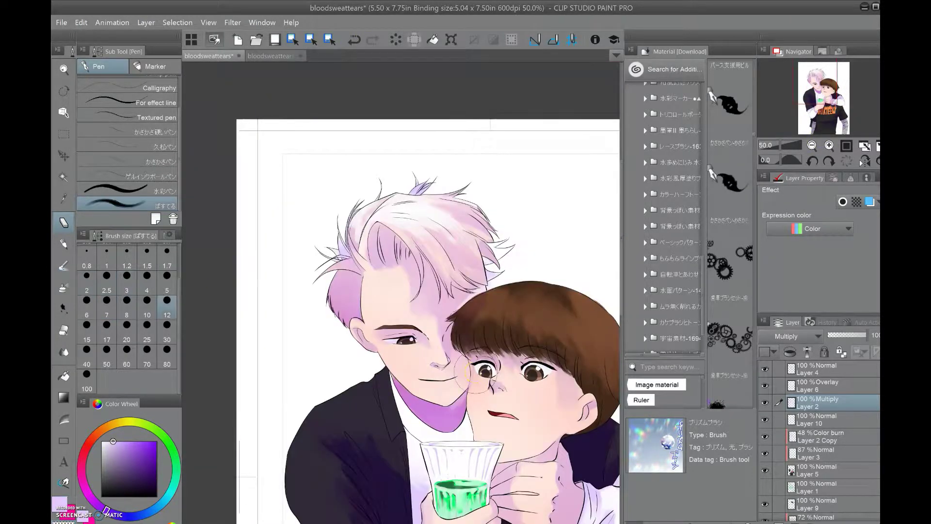
Erase the stray light edge along the top of the brown hair with the Hard eraser at size 2 and save
{"action": "left_click", "coordinate": [789, 385]}
{"action": "scroll", "coordinate": [528, 326], "scroll_direction": "up", "scroll_amount": 3}
{"action": "key", "text": "e"}
{"action": "left_click", "coordinate": [787, 502]}
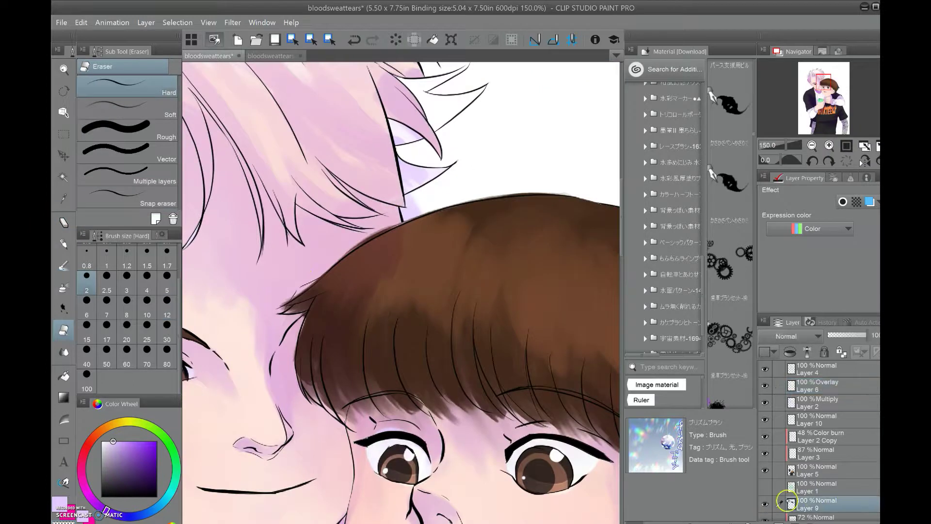
{"action": "scroll", "coordinate": [430, 209], "scroll_direction": "down", "scroll_amount": 5}
{"action": "scroll", "coordinate": [429, 209], "scroll_direction": "up", "scroll_amount": 1}
{"action": "left_click", "coordinate": [814, 469]}
{"action": "key", "text": "p"}
{"action": "key", "text": "ctrl+s"}
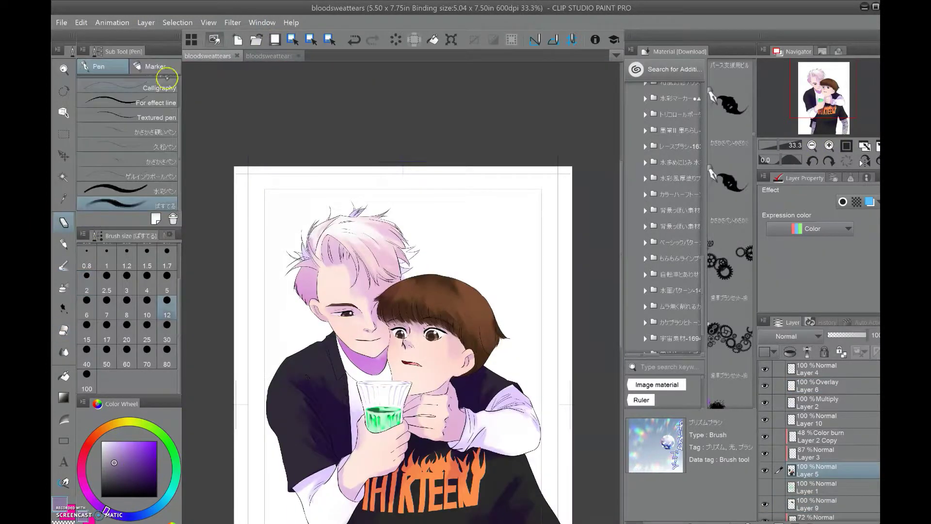
Recolor the embracing man's hair in greyish brown on Layer 5 with the G-pen and the Fill tool
{"action": "left_click_drag", "start_coordinate": [106, 509], "coordinate": [101, 429]}
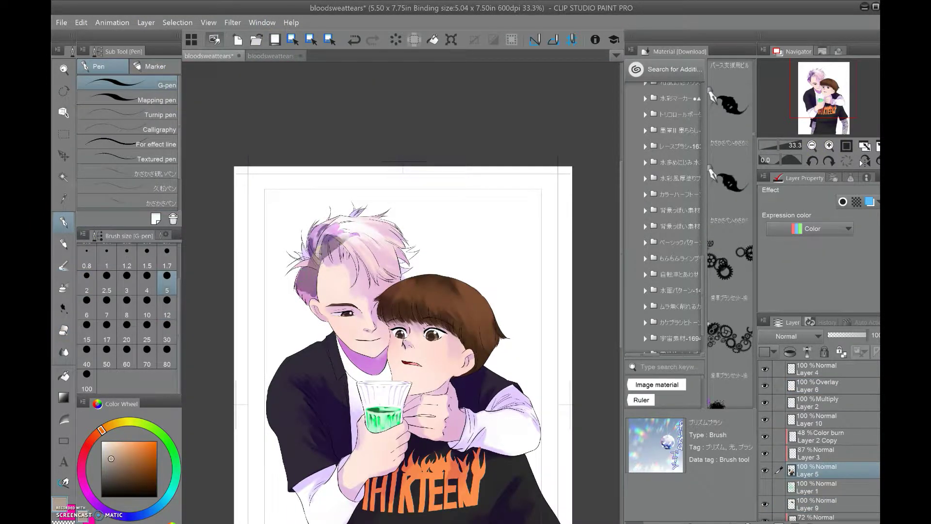
{"action": "scroll", "coordinate": [400, 293], "scroll_direction": "up", "scroll_amount": 2}
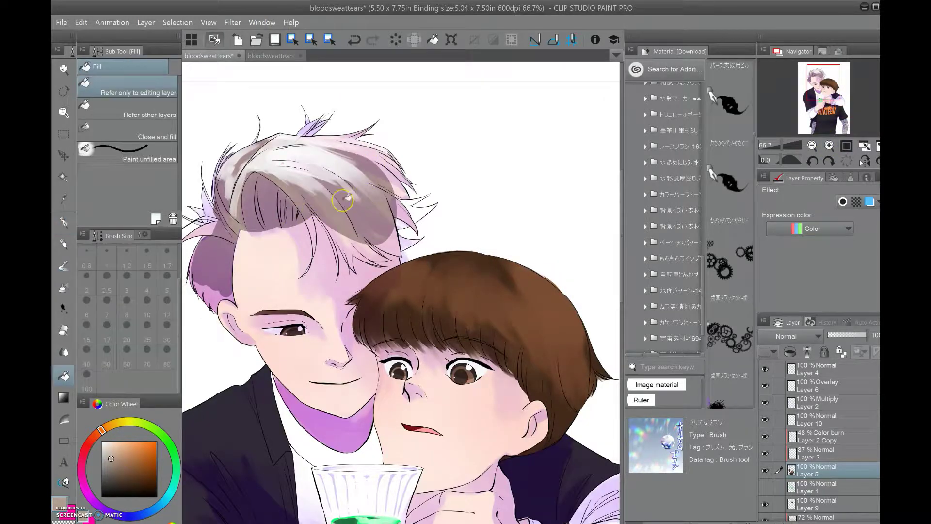
{"action": "scroll", "coordinate": [425, 243], "scroll_direction": "up", "scroll_amount": 1}
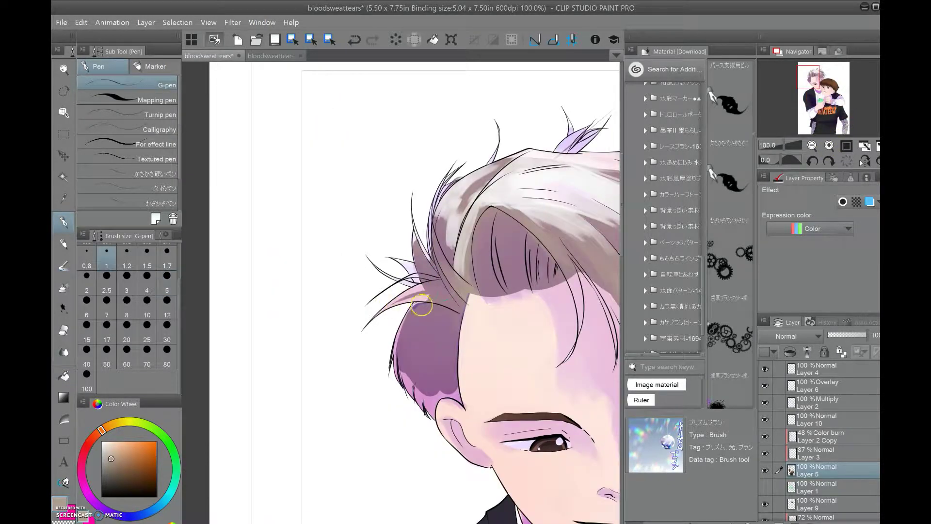
{"action": "scroll", "coordinate": [421, 305], "scroll_direction": "up", "scroll_amount": 1}
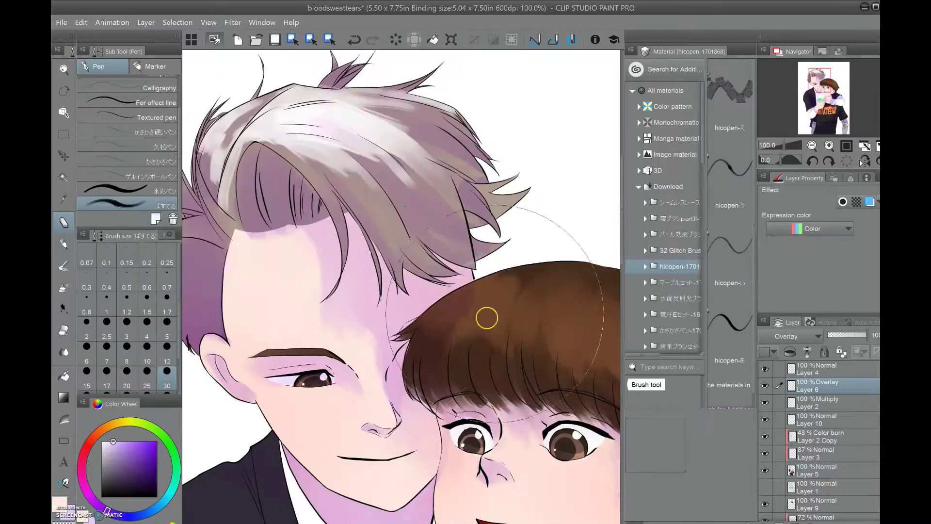
Paint pale peach highlights along the recolored hair strands on the Overlay Layer 6 with the ぱすてる pen
{"action": "left_click", "coordinate": [819, 402]}
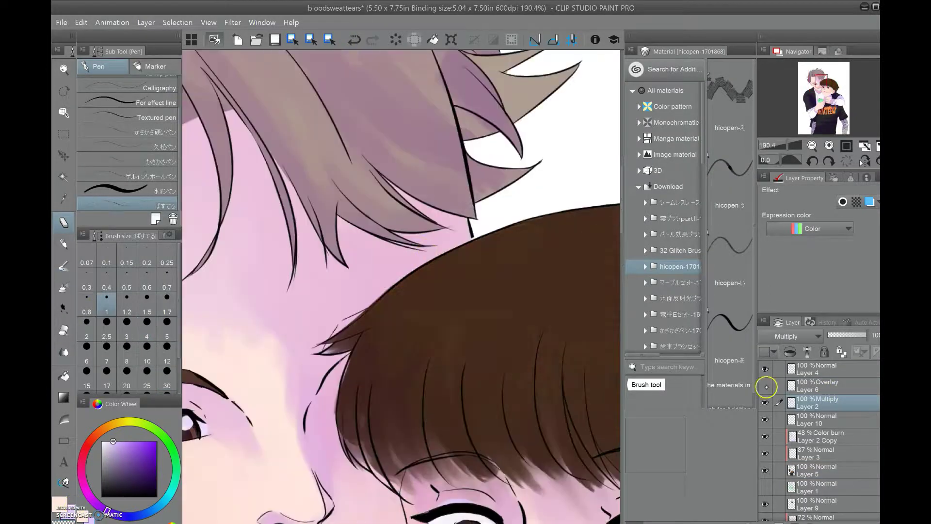
{"action": "left_click", "coordinate": [766, 386]}
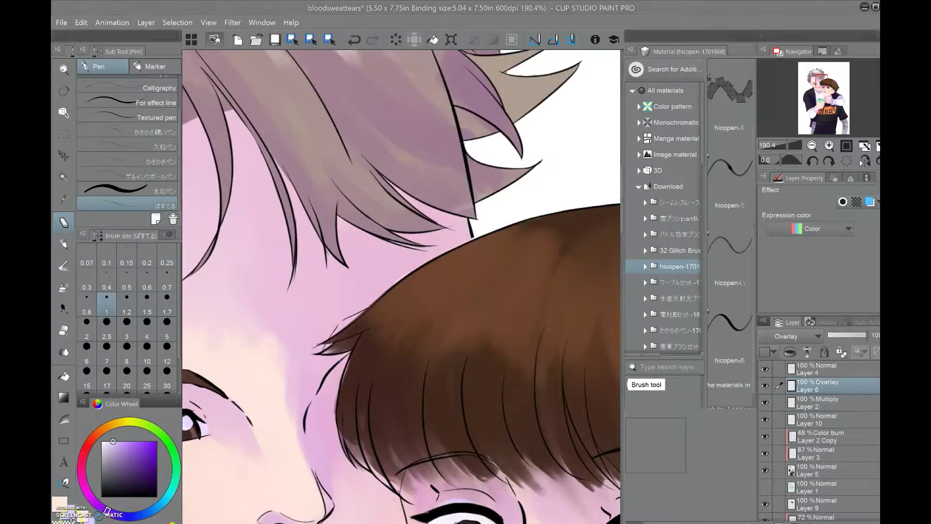
{"action": "scroll", "coordinate": [498, 235], "scroll_direction": "down", "scroll_amount": 2}
{"action": "left_click", "coordinate": [85, 445]}
{"action": "left_click", "coordinate": [354, 42]}
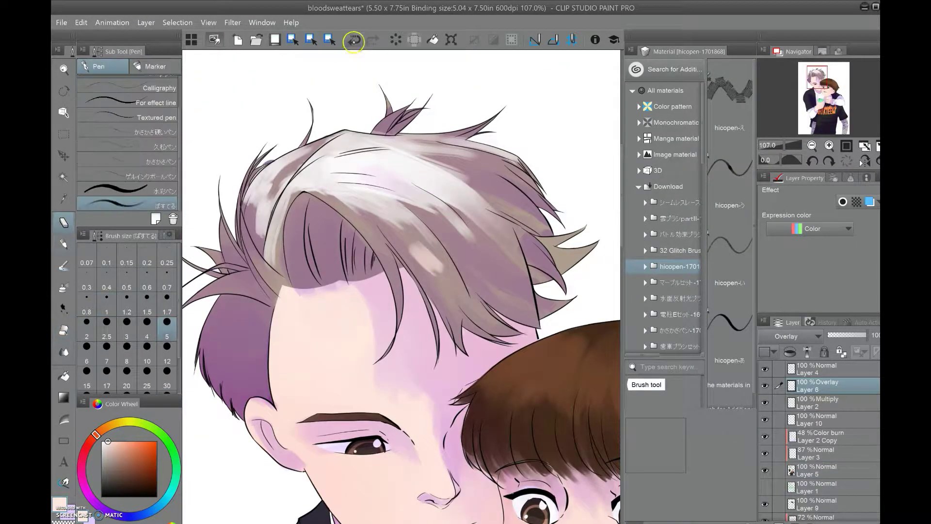
{"action": "left_click_drag", "start_coordinate": [256, 243], "coordinate": [233, 274]}
{"action": "mouse_move", "coordinate": [272, 227]}
{"action": "left_mouse_down"}
{"action": "mouse_move", "coordinate": [422, 306]}
{"action": "mouse_move", "coordinate": [320, 145]}
{"action": "left_mouse_up"}
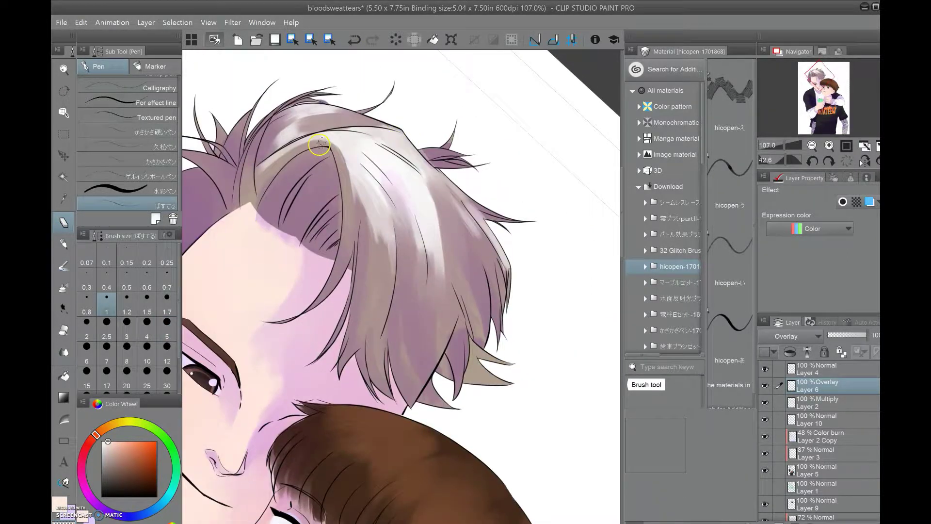
{"action": "left_click_drag", "start_coordinate": [431, 187], "coordinate": [292, 237]}
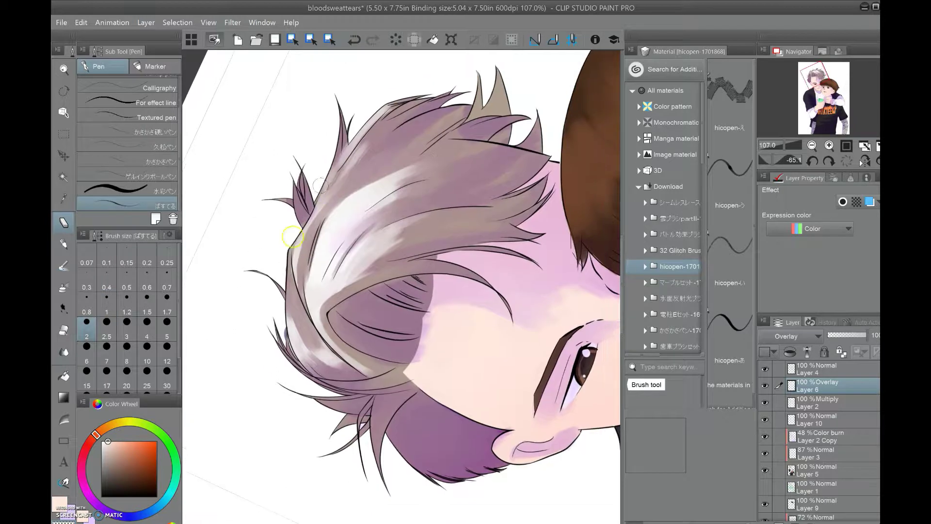
Widen and soften the highlights across the crown of the man's hair with the pen enlarged to size 6
{"action": "mouse_move", "coordinate": [371, 126]}
{"action": "left_mouse_down"}
{"action": "mouse_move", "coordinate": [419, 112]}
{"action": "mouse_move", "coordinate": [378, 145]}
{"action": "left_mouse_up"}
{"action": "key", "text": "bracketright"}
{"action": "key", "text": "bracketright"}
{"action": "key", "text": "bracketright"}
{"action": "mouse_move", "coordinate": [332, 227]}
{"action": "left_mouse_down"}
{"action": "mouse_move", "coordinate": [319, 197]}
{"action": "mouse_move", "coordinate": [309, 213]}
{"action": "left_mouse_up"}
{"action": "key", "text": "bracketright"}
{"action": "key", "text": "bracketright"}
{"action": "key", "text": "ctrl+at"}
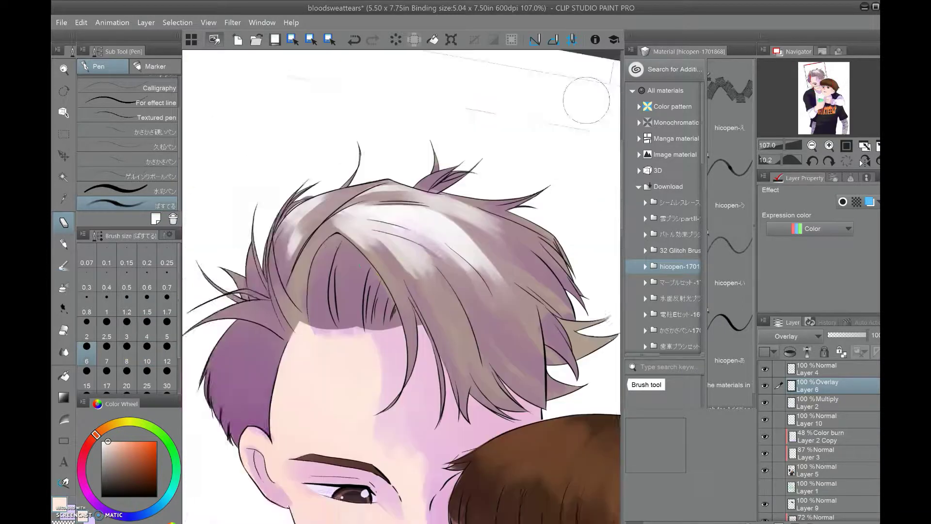
Set Layer 6's blending mode to Glow dodge and its opacity to 36%
{"action": "key", "text": "ctrl+minus"}
{"action": "scroll", "coordinate": [820, 437], "scroll_direction": "down", "scroll_amount": 1}
{"action": "left_click_drag", "start_coordinate": [765, 373], "coordinate": [766, 407]}
{"action": "key", "text": "e"}
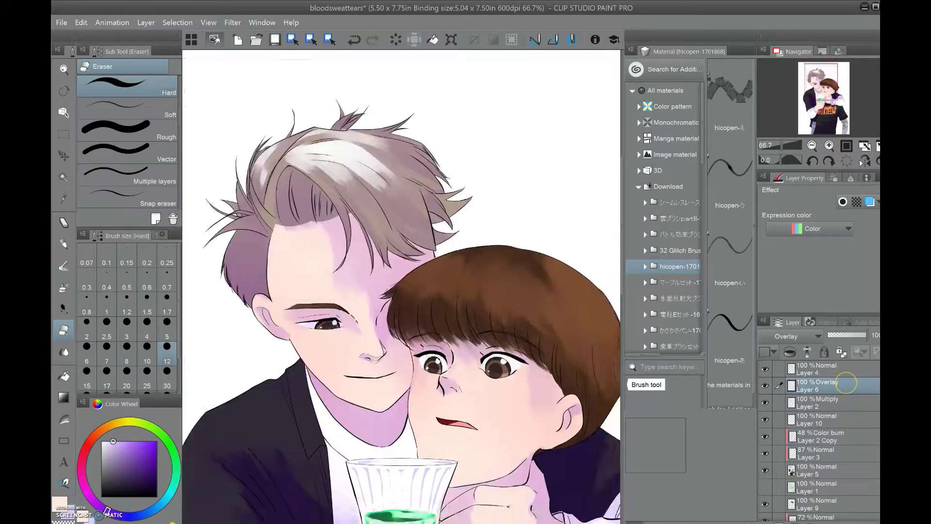
{"action": "key", "text": "p"}
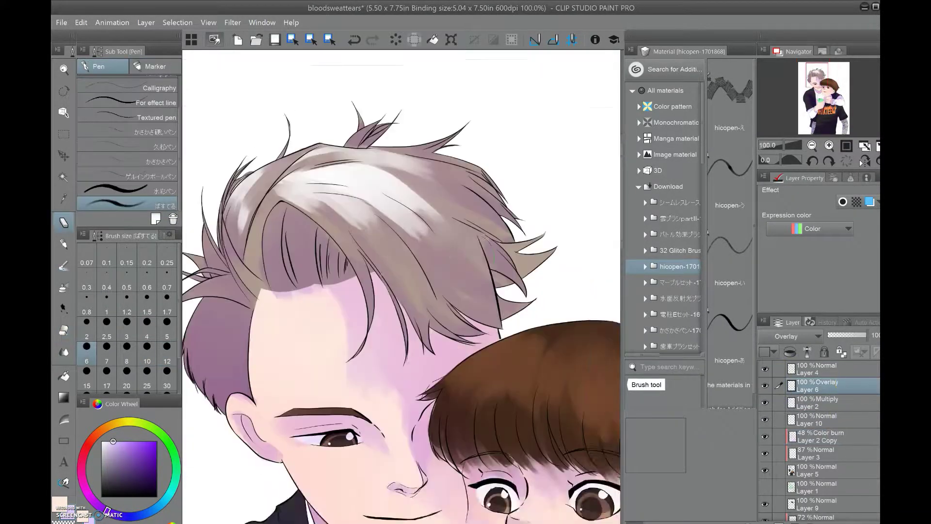
{"action": "left_click", "coordinate": [817, 336]}
{"action": "left_click", "coordinate": [790, 146]}
{"action": "left_click_drag", "start_coordinate": [868, 335], "coordinate": [850, 336]}
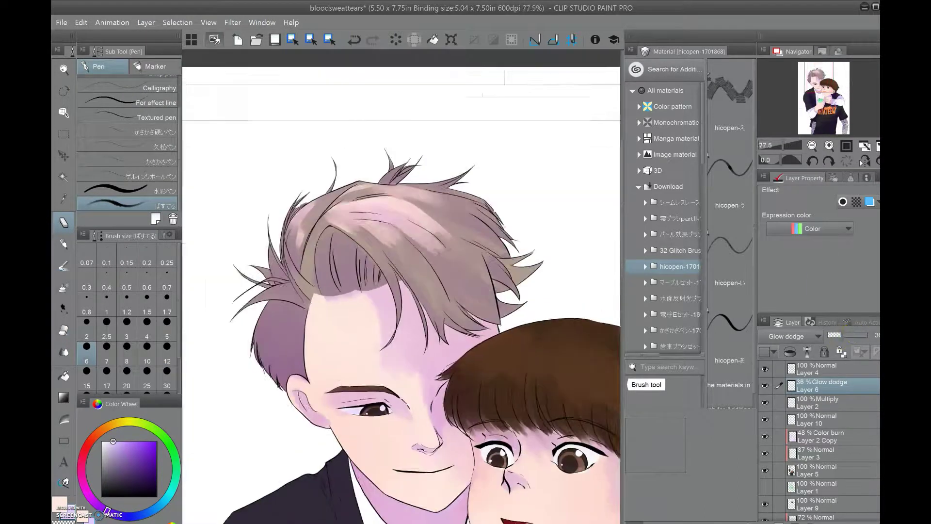
Shade the crown and front strands of the man's hair on the Multiply Layer 2 with the ぱすてる pen, hiding Layer 6
{"action": "scroll", "coordinate": [382, 227], "scroll_direction": "up", "scroll_amount": 3}
{"action": "key", "text": "alt+bracketleft"}
{"action": "mouse_move", "coordinate": [354, 219]}
{"action": "left_mouse_down"}
{"action": "mouse_move", "coordinate": [289, 249]}
{"action": "mouse_move", "coordinate": [246, 358]}
{"action": "mouse_move", "coordinate": [354, 197]}
{"action": "left_mouse_up"}
{"action": "key", "text": "bracketleft"}
{"action": "key", "text": "bracketleft"}
{"action": "key", "text": "bracketleft"}
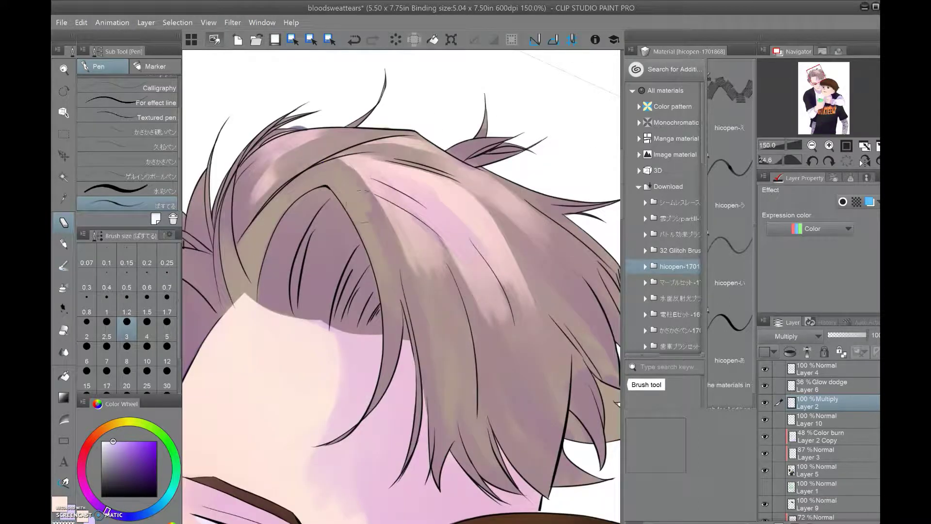
{"action": "key", "text": "bracketright"}
{"action": "key", "text": "bracketright"}
{"action": "key", "text": "bracketright"}
{"action": "key", "text": "bracketright"}
{"action": "key", "text": "bracketright"}
{"action": "mouse_move", "coordinate": [370, 163]}
{"action": "left_mouse_down"}
{"action": "mouse_move", "coordinate": [397, 158]}
{"action": "mouse_move", "coordinate": [416, 250]}
{"action": "mouse_move", "coordinate": [339, 194]}
{"action": "mouse_move", "coordinate": [451, 336]}
{"action": "mouse_move", "coordinate": [126, 311]}
{"action": "left_mouse_up"}
{"action": "left_click_drag", "start_coordinate": [453, 267], "coordinate": [534, 209]}
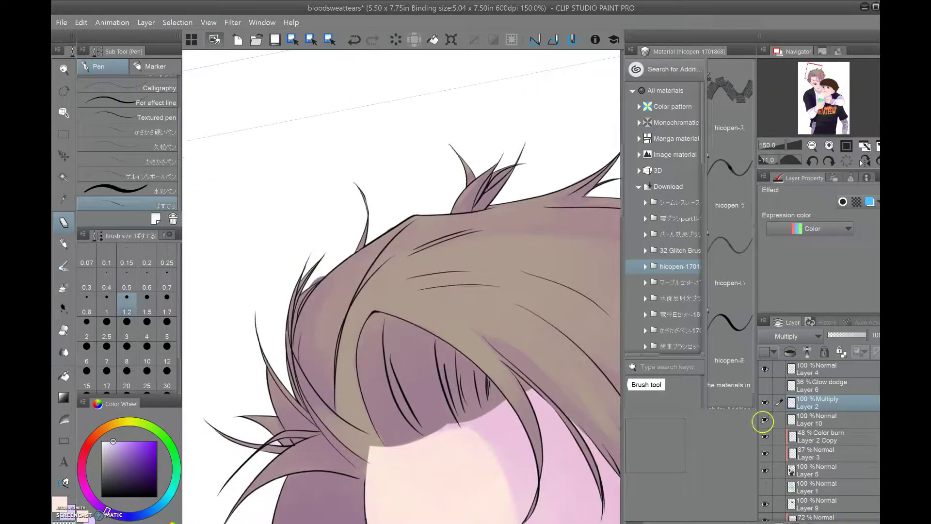
Shade the hair tips at the back of the man's head on Layer 2 with the pen at size 8 and erase the spill outside the outline
{"action": "key", "text": "bracketright"}
{"action": "key", "text": "bracketright"}
{"action": "key", "text": "bracketright"}
{"action": "key", "text": "bracketright"}
{"action": "key", "text": "bracketright"}
{"action": "key", "text": "bracketright"}
{"action": "key", "text": "bracketright"}
{"action": "key", "text": "bracketright"}
{"action": "key", "text": "bracketright"}
{"action": "key", "text": "bracketright"}
{"action": "mouse_move", "coordinate": [339, 251]}
{"action": "left_mouse_down"}
{"action": "mouse_move", "coordinate": [398, 160]}
{"action": "mouse_move", "coordinate": [407, 273]}
{"action": "mouse_move", "coordinate": [298, 162]}
{"action": "mouse_move", "coordinate": [358, 182]}
{"action": "mouse_move", "coordinate": [366, 245]}
{"action": "left_mouse_up"}
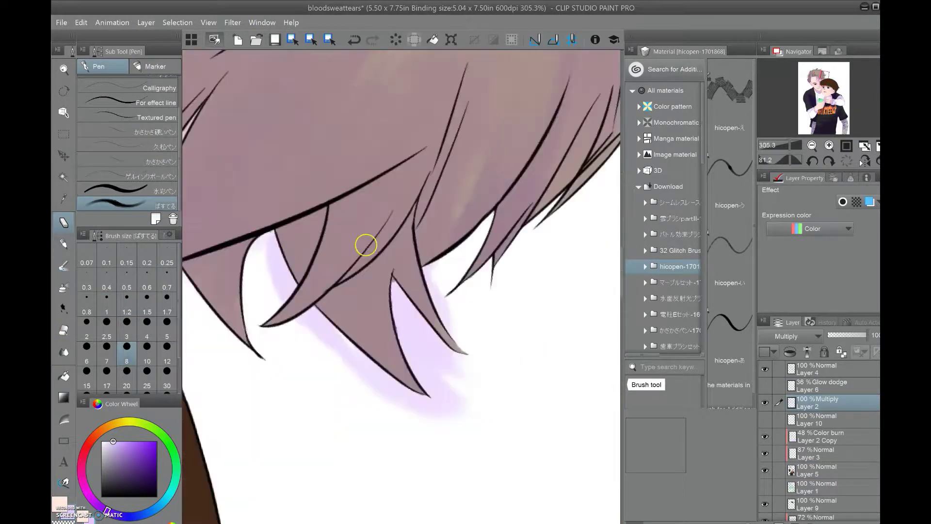
{"action": "key", "text": "e"}
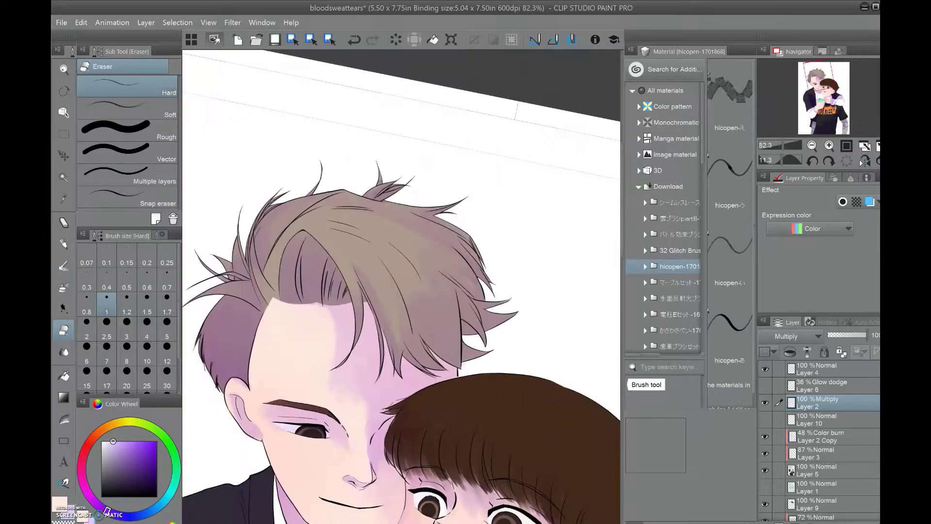
Show the hair highlights on Layer 6 in Overlay mode at 95% opacity
{"action": "left_click", "coordinate": [824, 385]}
{"action": "left_click_drag", "start_coordinate": [843, 335], "coordinate": [868, 335]}
{"action": "left_click", "coordinate": [788, 336]}
{"action": "left_click", "coordinate": [797, 160]}
{"action": "scroll", "coordinate": [402, 286], "scroll_direction": "down", "scroll_amount": 3}
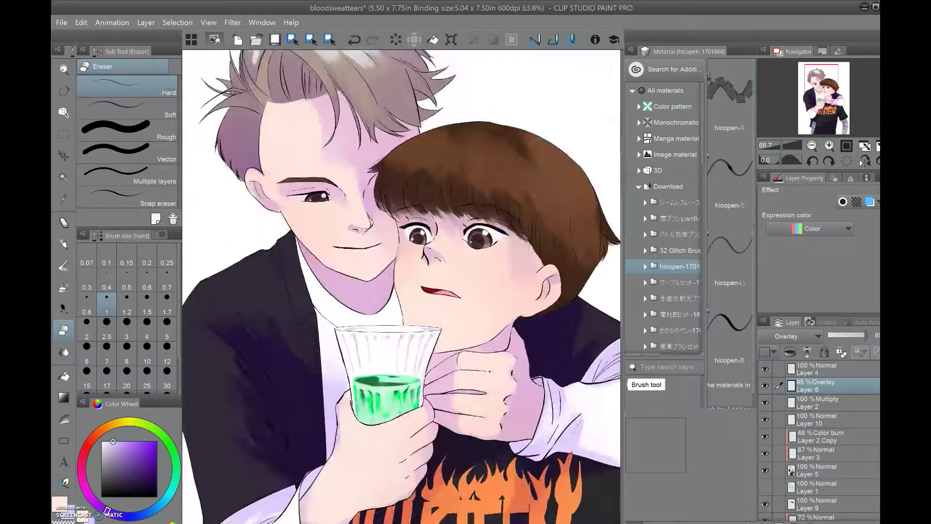
Brush pale highlights onto the strands at the sides and back of the man's hair on Layer 6 with the ぱすてる pen
{"action": "scroll", "coordinate": [256, 224], "scroll_direction": "up", "scroll_amount": 3}
{"action": "key", "text": "p"}
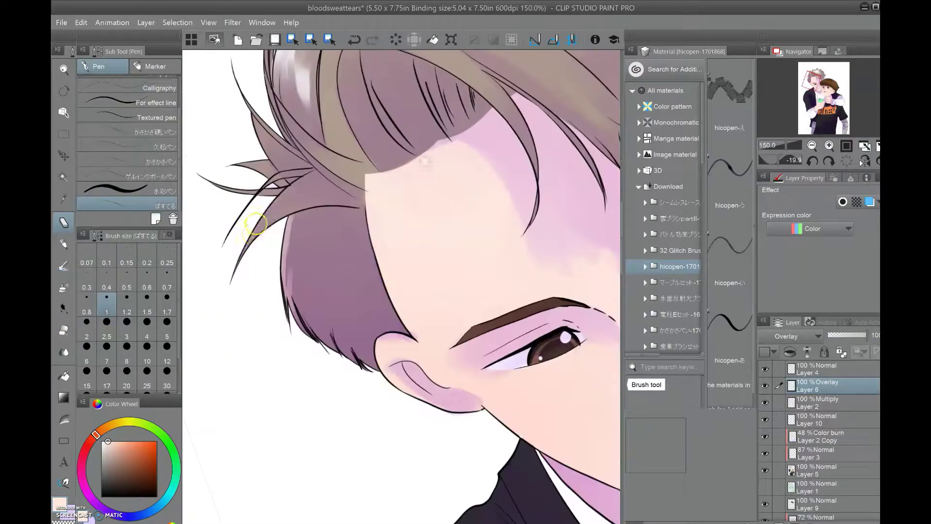
{"action": "scroll", "coordinate": [256, 224], "scroll_direction": "down", "scroll_amount": 2}
{"action": "key", "text": "bracketright"}
{"action": "key", "text": "bracketright"}
{"action": "key", "text": "bracketright"}
{"action": "key", "text": "bracketright"}
{"action": "key", "text": "bracketright"}
{"action": "key", "text": "bracketright"}
{"action": "scroll", "coordinate": [318, 259], "scroll_direction": "up", "scroll_amount": 1}
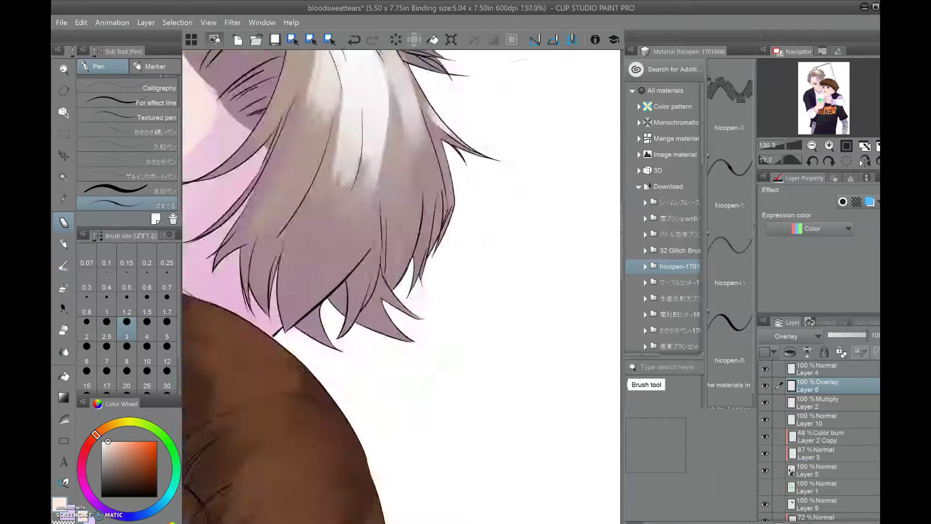
{"action": "scroll", "coordinate": [416, 388], "scroll_direction": "up", "scroll_amount": 1}
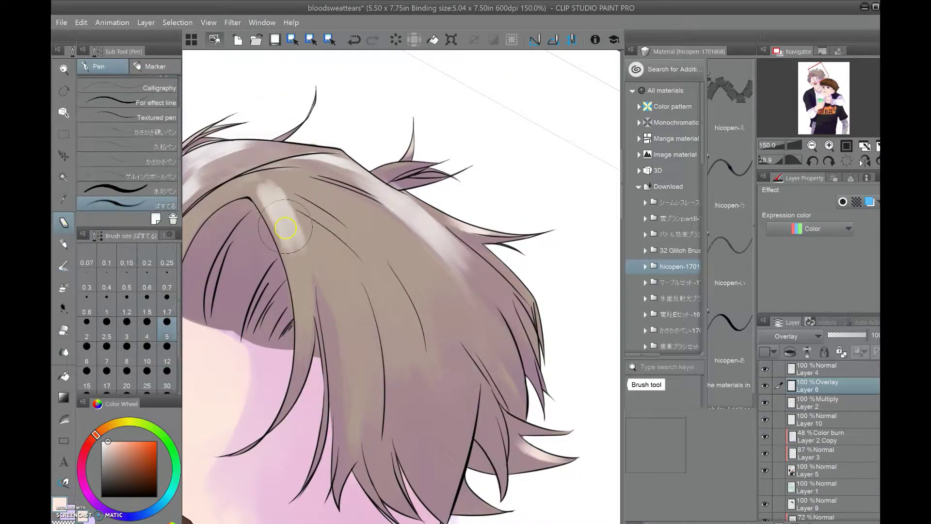
Paint broad highlights across the man's crown and front strands on Layer 6 with the pen up to size 8, refining edges at smaller sizes
{"action": "scroll", "coordinate": [285, 228], "scroll_direction": "down", "scroll_amount": 1}
{"action": "key", "text": "bracketright"}
{"action": "key", "text": "bracketright"}
{"action": "key", "text": "bracketright"}
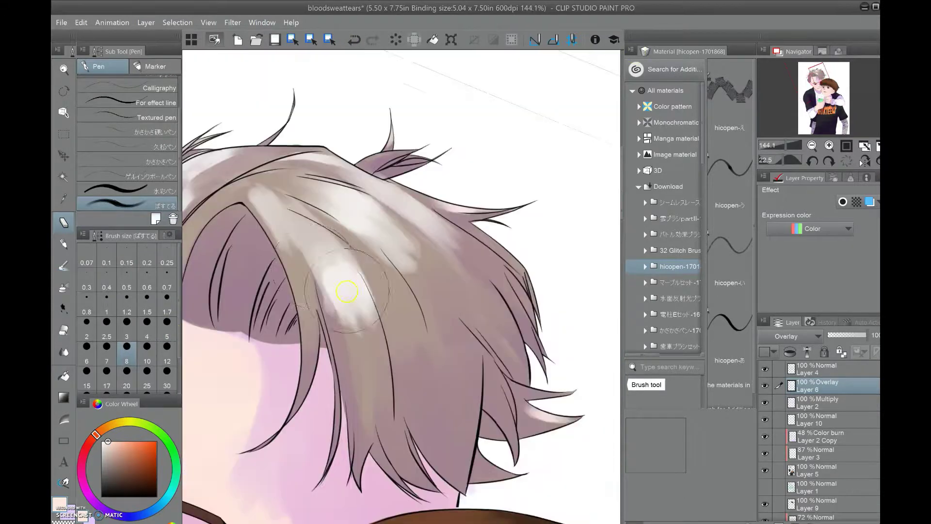
{"action": "key", "text": "bracketleft"}
{"action": "key", "text": "bracketleft"}
{"action": "key", "text": "bracketleft"}
{"action": "left_click_drag", "start_coordinate": [346, 291], "coordinate": [295, 265]}
{"action": "key", "text": "bracketright"}
{"action": "left_click_drag", "start_coordinate": [353, 291], "coordinate": [364, 341]}
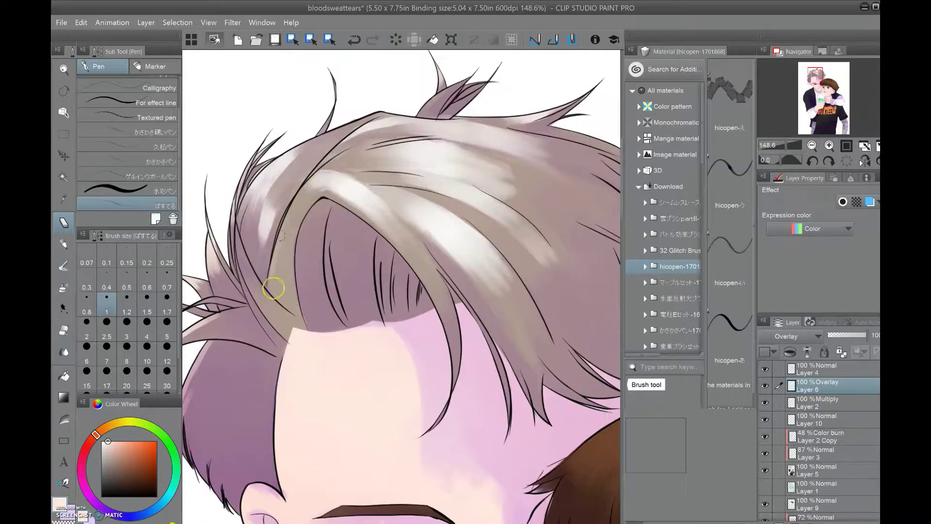
{"action": "left_click_drag", "start_coordinate": [273, 288], "coordinate": [267, 147]}
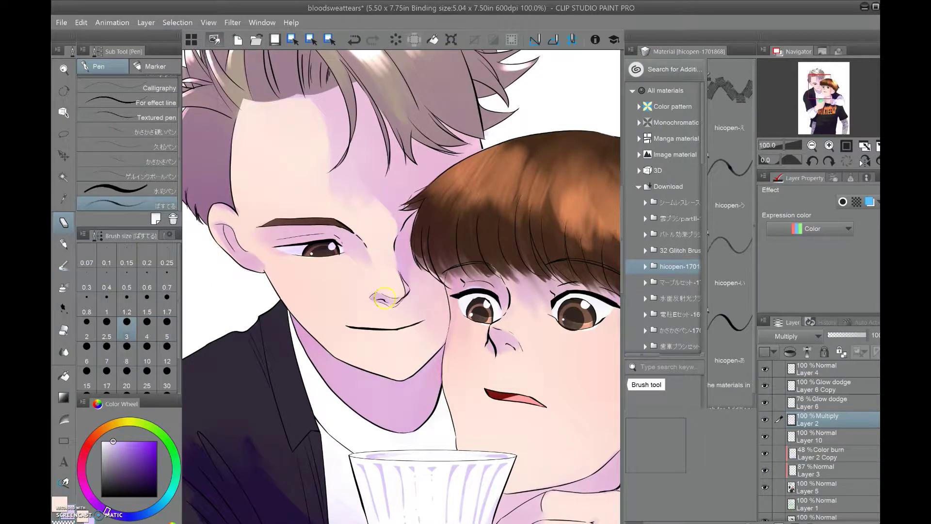
Add darker purple shading around both figures' nostrils on Layer 2 with the ぱすてる pen at size 1
{"action": "scroll", "coordinate": [385, 298], "scroll_direction": "up", "scroll_amount": 5}
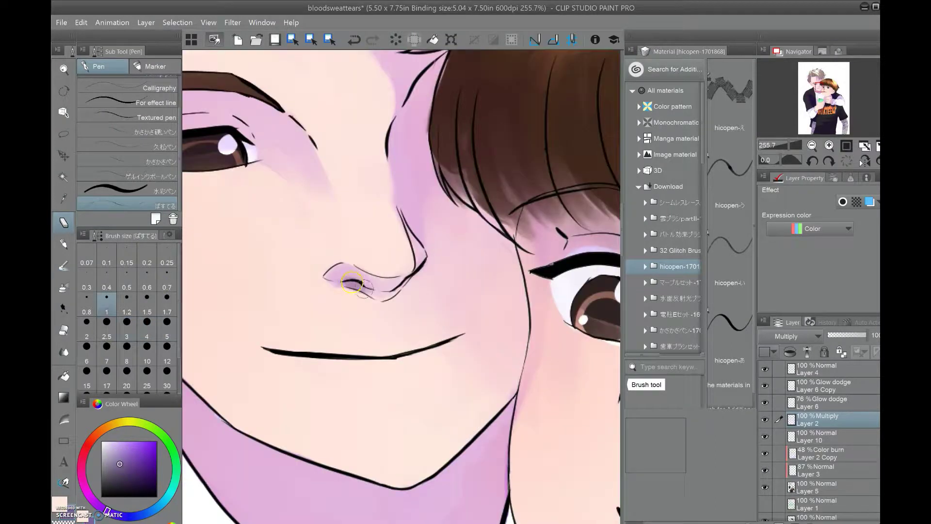
{"action": "scroll", "coordinate": [351, 283], "scroll_direction": "down", "scroll_amount": 5}
{"action": "scroll", "coordinate": [500, 311], "scroll_direction": "up", "scroll_amount": 4}
{"action": "left_click_drag", "start_coordinate": [500, 373], "coordinate": [515, 377]}
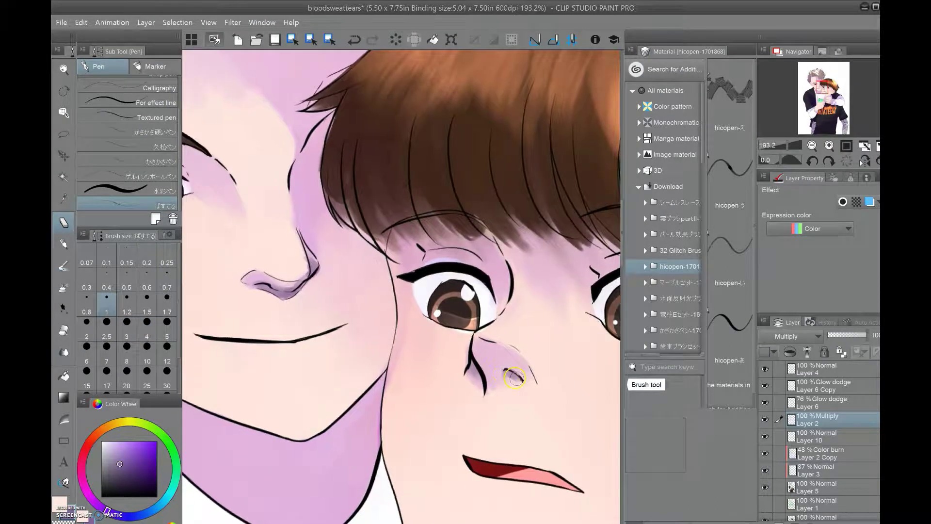
{"action": "scroll", "coordinate": [515, 378], "scroll_direction": "down", "scroll_amount": 1}
Shade the area between the front figure's eyes and the inside of the ear on Layer 2 with the pen at size 2
{"action": "key", "text": "bracketright"}
{"action": "scroll", "coordinate": [450, 361], "scroll_direction": "down", "scroll_amount": 4}
{"action": "scroll", "coordinate": [444, 318], "scroll_direction": "up", "scroll_amount": 4}
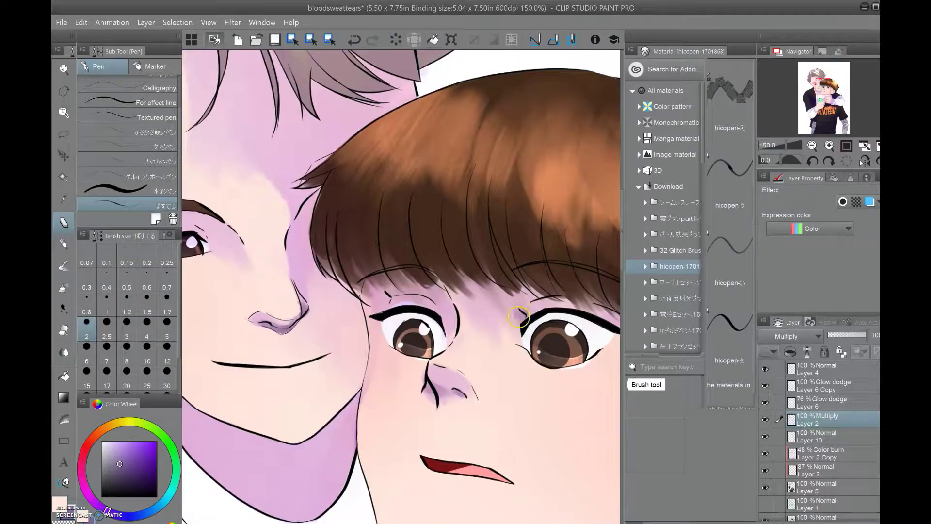
{"action": "scroll", "coordinate": [482, 412], "scroll_direction": "up", "scroll_amount": 1}
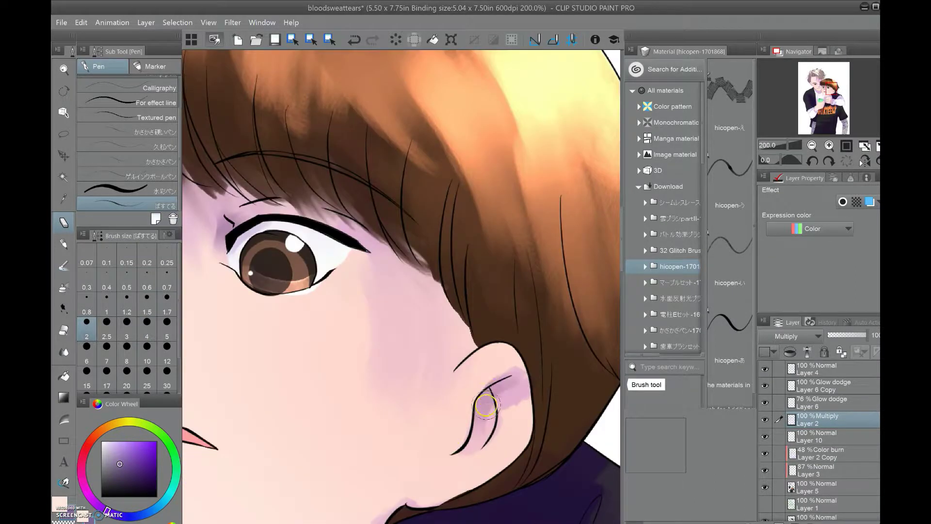
{"action": "scroll", "coordinate": [486, 405], "scroll_direction": "down", "scroll_amount": 4}
Soften the shadow around the man's nostril and nose tip with a sampled light purple and the pen at size 2
{"action": "scroll", "coordinate": [347, 332], "scroll_direction": "up", "scroll_amount": 3}
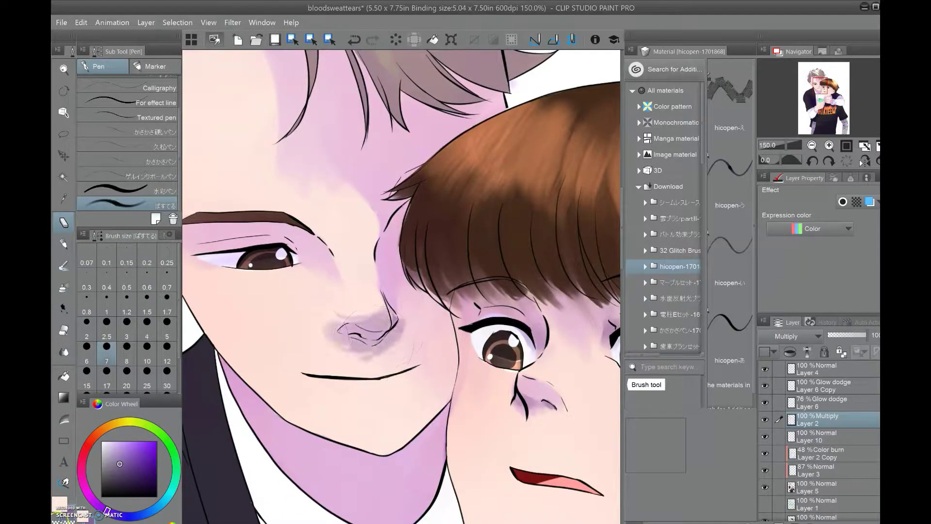
{"action": "scroll", "coordinate": [478, 373], "scroll_direction": "up", "scroll_amount": 2}
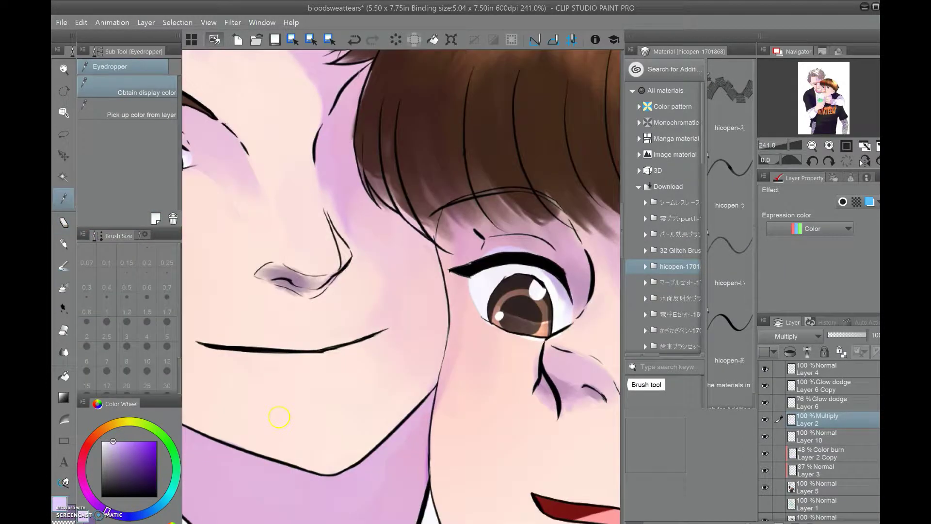
{"action": "left_click", "coordinate": [260, 274]}
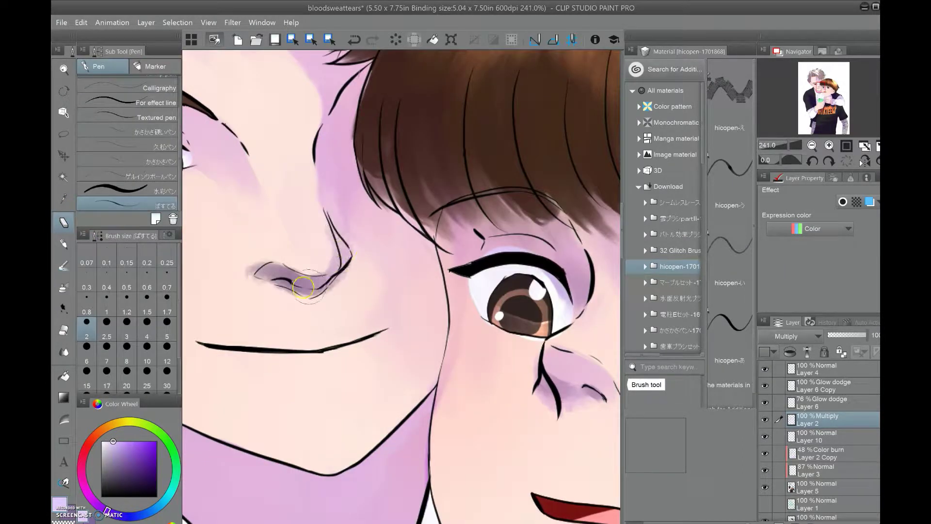
{"action": "scroll", "coordinate": [234, 287], "scroll_direction": "down", "scroll_amount": 2}
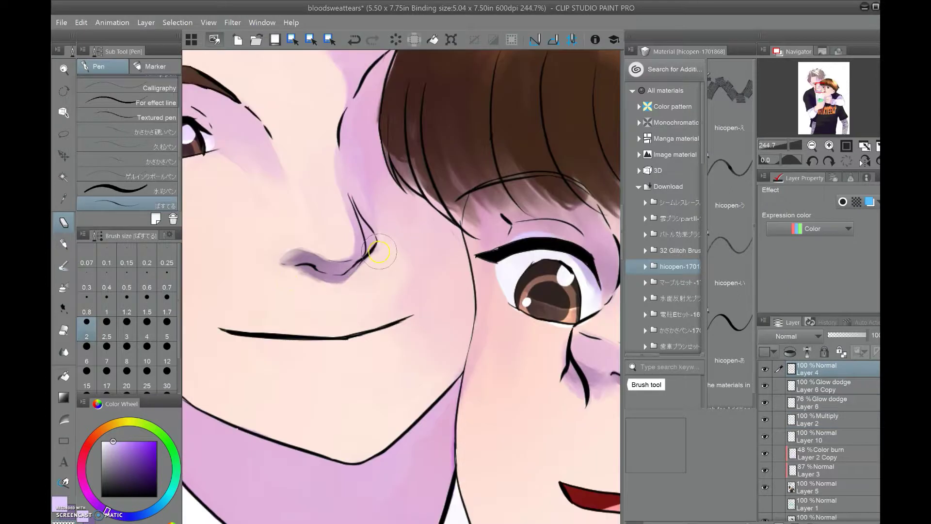
{"action": "left_click", "coordinate": [367, 309]}
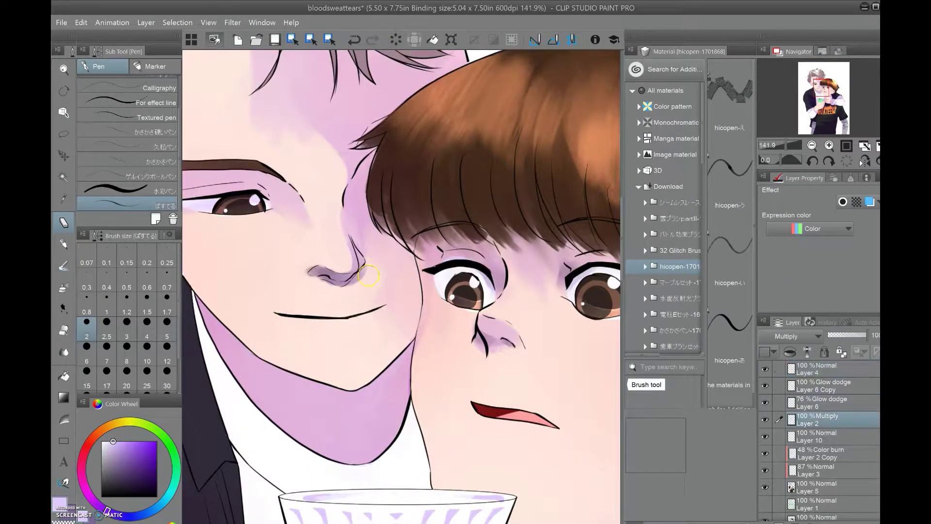
Deepen the shadow along the side of the man's nose and nostril on Layer 2 with the pen at size 1
{"action": "scroll", "coordinate": [320, 290], "scroll_direction": "up", "scroll_amount": 3}
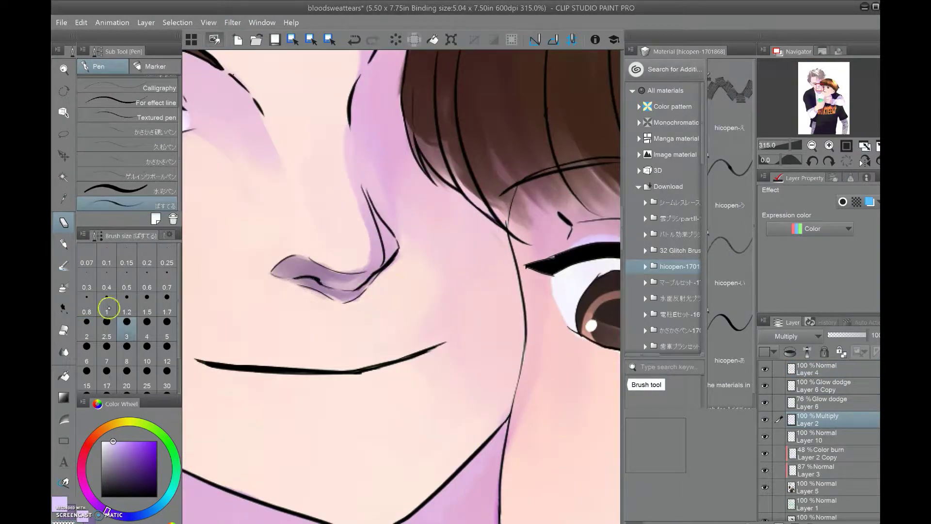
{"action": "left_click", "coordinate": [108, 309]}
{"action": "scroll", "coordinate": [306, 269], "scroll_direction": "down", "scroll_amount": 4}
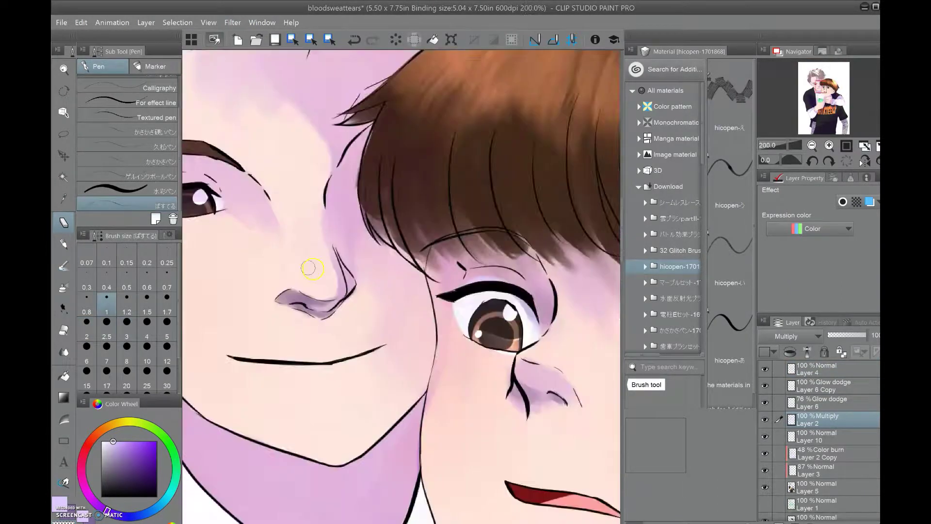
{"action": "scroll", "coordinate": [310, 310], "scroll_direction": "up", "scroll_amount": 4}
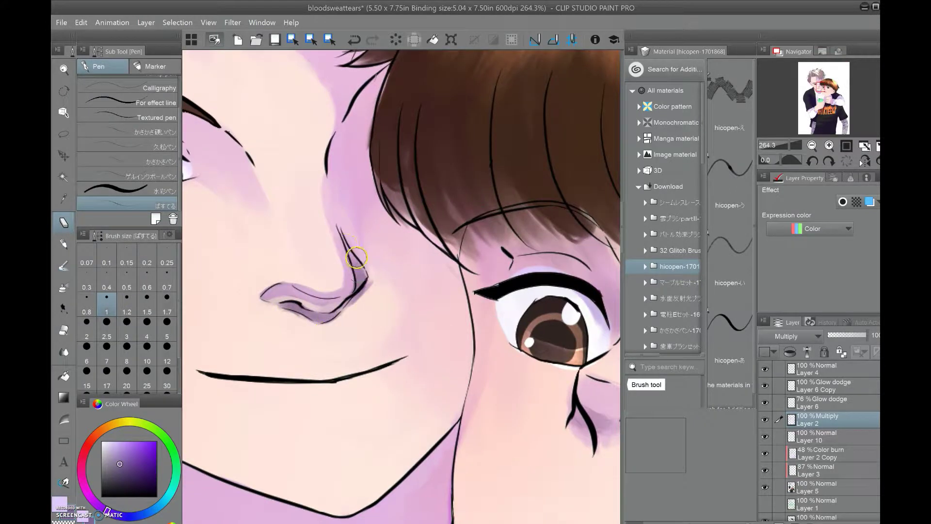
{"action": "scroll", "coordinate": [357, 257], "scroll_direction": "down", "scroll_amount": 1}
{"action": "left_click", "coordinate": [255, 305], "text": "alt"}
{"action": "scroll", "coordinate": [284, 288], "scroll_direction": "down", "scroll_amount": 6}
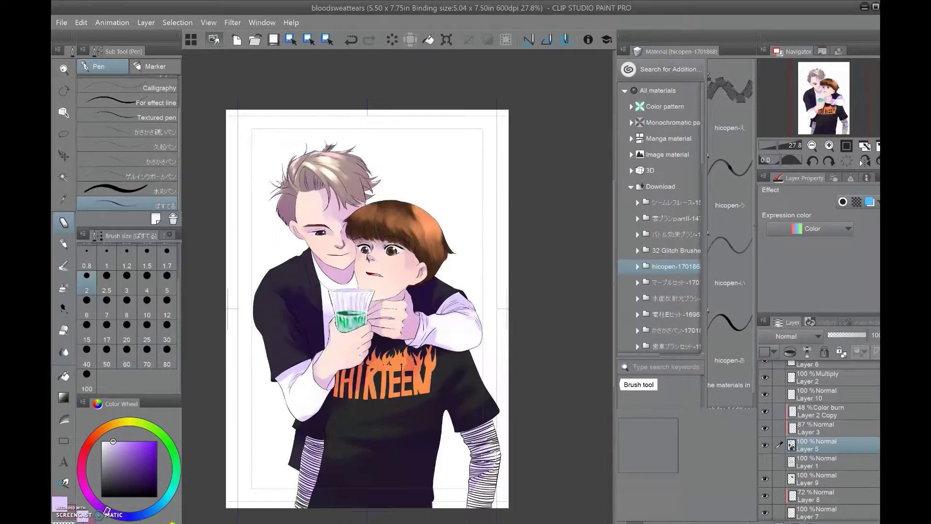
Try the clipped copy of the shading layer in Multiply mode above Layer 8, with the layer color effect on
{"action": "scroll", "coordinate": [820, 436], "scroll_direction": "down", "scroll_amount": 2}
{"action": "left_click", "coordinate": [825, 479]}
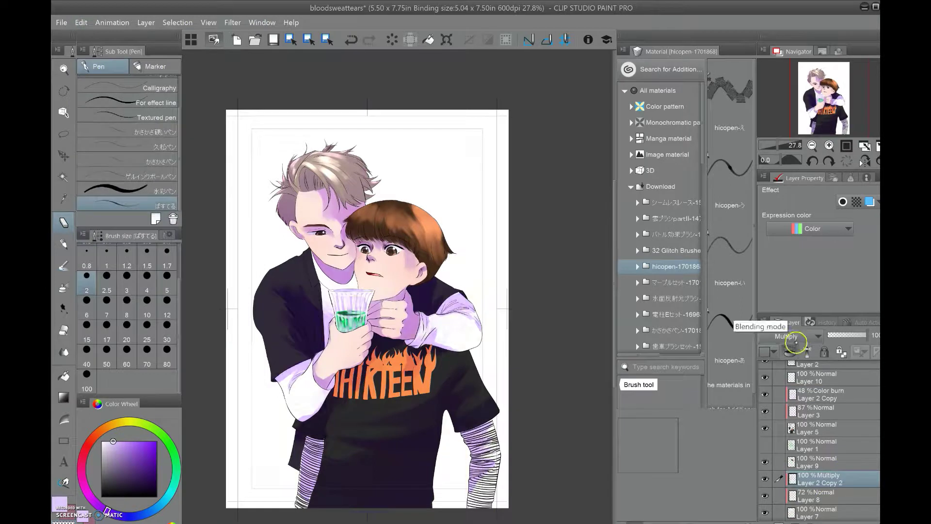
{"action": "left_click", "coordinate": [799, 336]}
{"action": "left_click", "coordinate": [795, 44]}
{"action": "scroll", "coordinate": [824, 97], "scroll_direction": "up", "scroll_amount": 3}
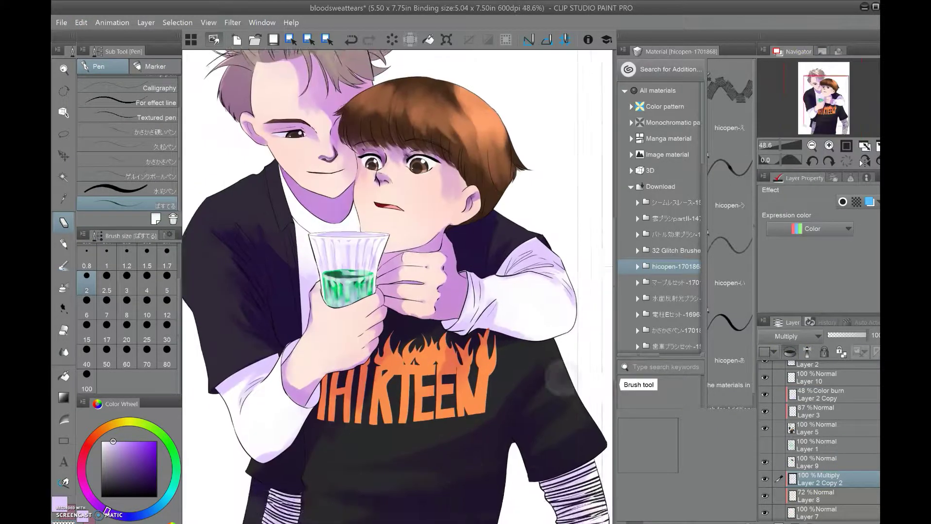
{"action": "scroll", "coordinate": [824, 97], "scroll_direction": "down", "scroll_amount": 2}
{"action": "left_click", "coordinate": [869, 202]}
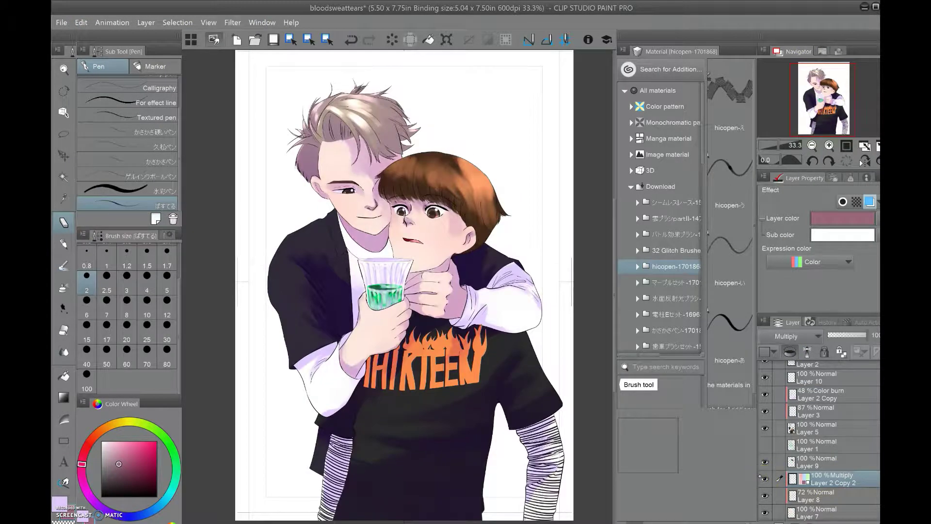
Try a pink-filled Layer 11 clipped to Layer 2, in Color burn mode and in Darker color mode at 22% opacity
{"action": "scroll", "coordinate": [791, 461], "scroll_direction": "up", "scroll_amount": 3}
{"action": "left_click", "coordinate": [769, 415]}
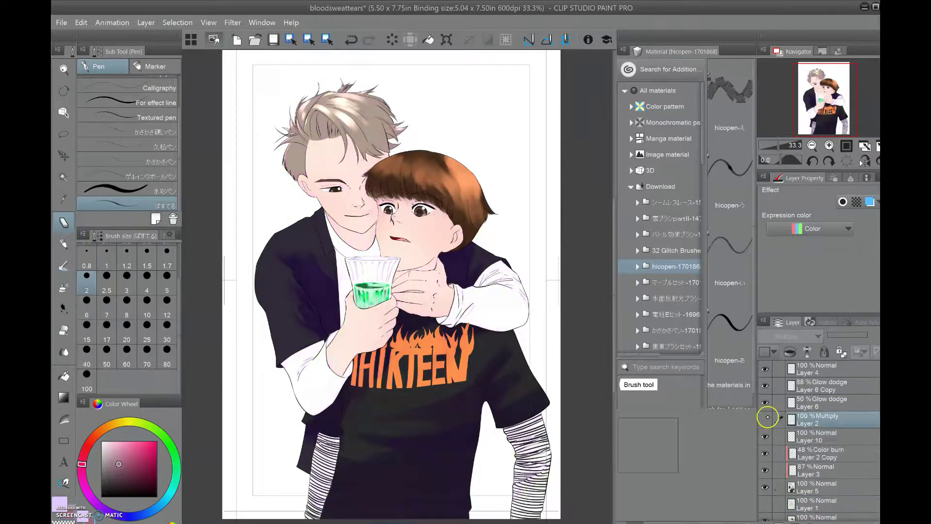
{"action": "left_click", "coordinate": [63, 375]}
{"action": "scroll", "coordinate": [788, 336], "scroll_direction": "down", "scroll_amount": 8}
{"action": "left_click", "coordinate": [796, 334]}
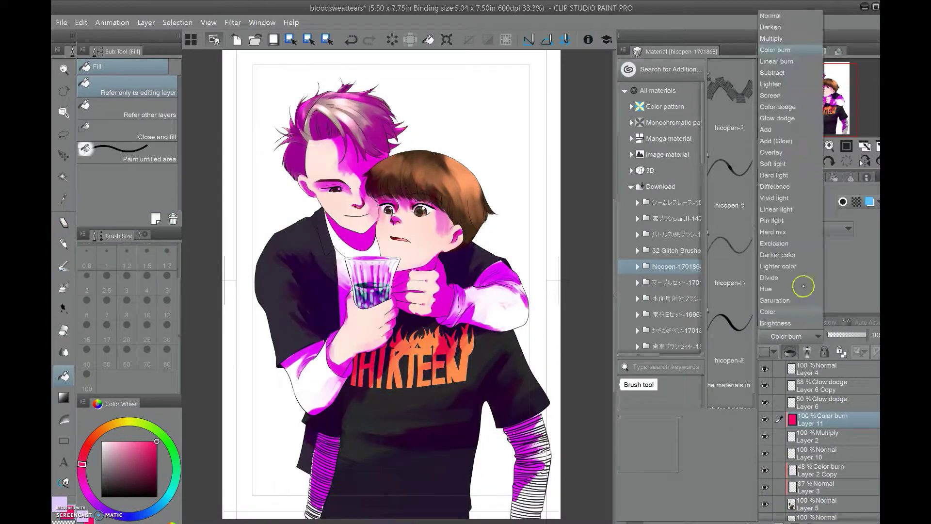
{"action": "left_click", "coordinate": [844, 326]}
{"action": "left_click", "coordinate": [788, 336]}
{"action": "left_click", "coordinate": [778, 255]}
{"action": "left_click", "coordinate": [837, 335]}
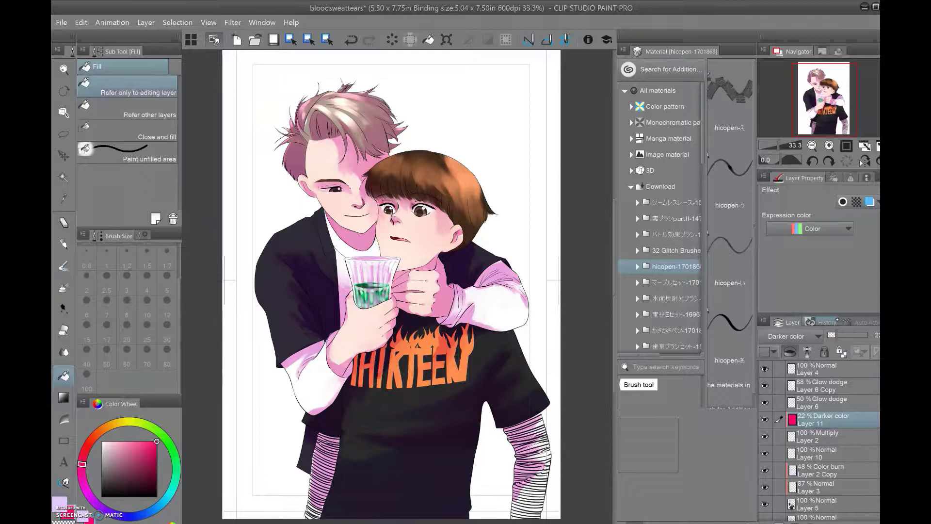
Undo the pink fill layer and its blending changes
{"action": "key", "text": "ctrl+z"}
{"action": "key", "text": "ctrl+z"}
{"action": "key", "text": "ctrl+z"}
Try reddish-brown cast shadows over the faces and hands on clipped Layer 11 with the Opaque watercolor brush
{"action": "left_click", "coordinate": [63, 265]}
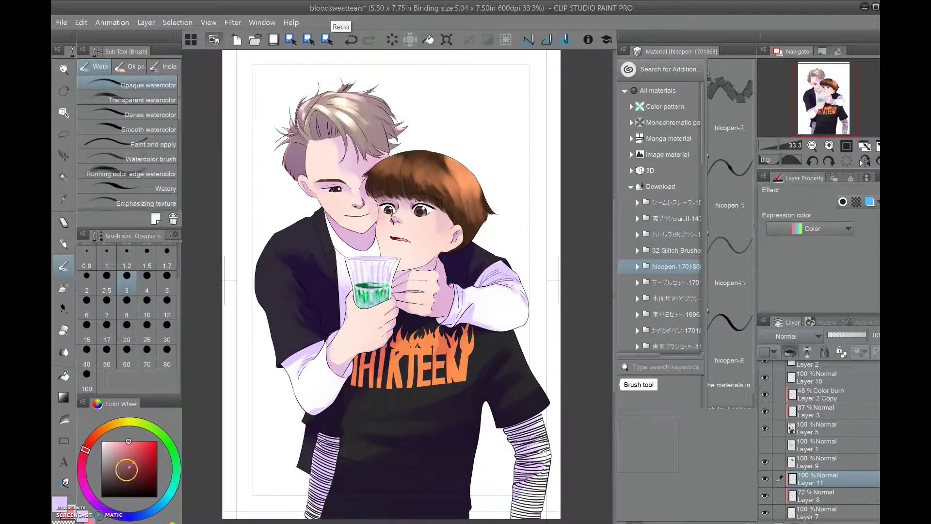
{"action": "left_click_drag", "start_coordinate": [335, 140], "coordinate": [393, 252]}
{"action": "left_click_drag", "start_coordinate": [363, 199], "coordinate": [461, 310]}
{"action": "left_click_drag", "start_coordinate": [310, 136], "coordinate": [354, 172]}
{"action": "left_click", "coordinate": [63, 222]}
{"action": "left_click", "coordinate": [127, 204]}
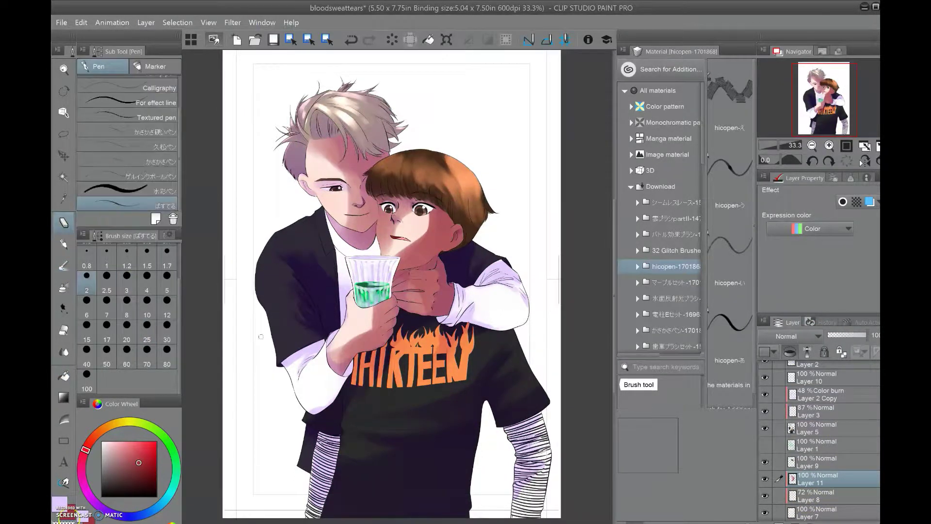
Try reshaping the reddish cast shadows on the two faces on Layer 11 with the ぱすてる pen at sizes 3 to 7
{"action": "scroll", "coordinate": [359, 198], "scroll_direction": "up", "scroll_amount": 3}
{"action": "key", "text": "bracketright"}
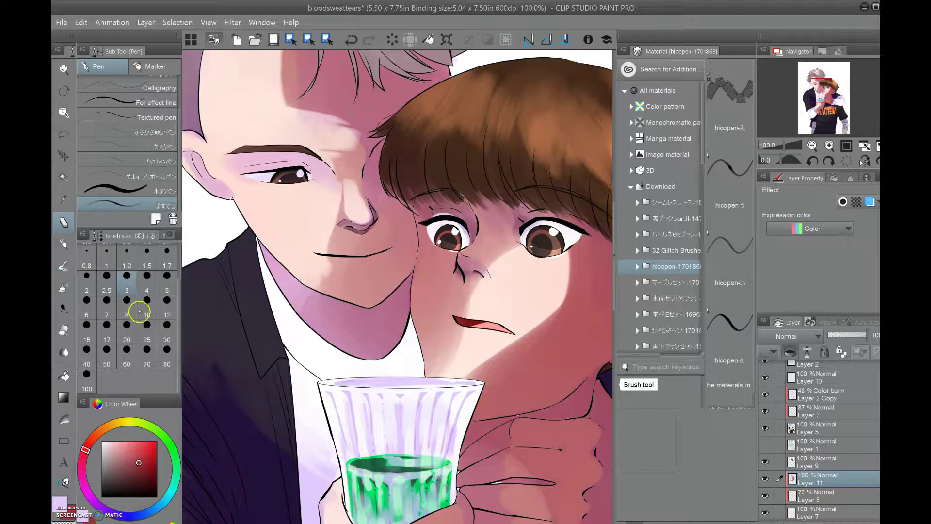
{"action": "scroll", "coordinate": [437, 302], "scroll_direction": "up", "scroll_amount": 1}
{"action": "left_click_drag", "start_coordinate": [356, 272], "coordinate": [314, 307]}
{"action": "scroll", "coordinate": [433, 266], "scroll_direction": "down", "scroll_amount": 3}
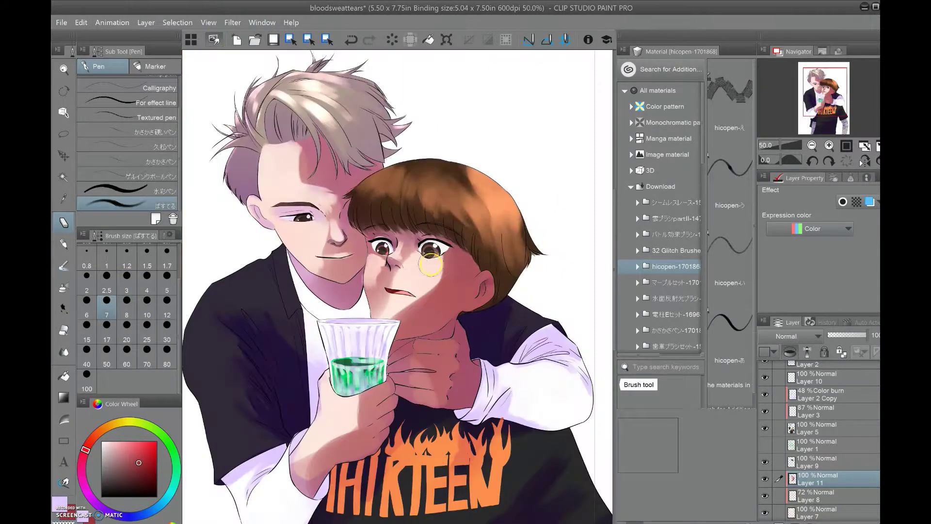
{"action": "left_click_drag", "start_coordinate": [315, 161], "coordinate": [330, 232]}
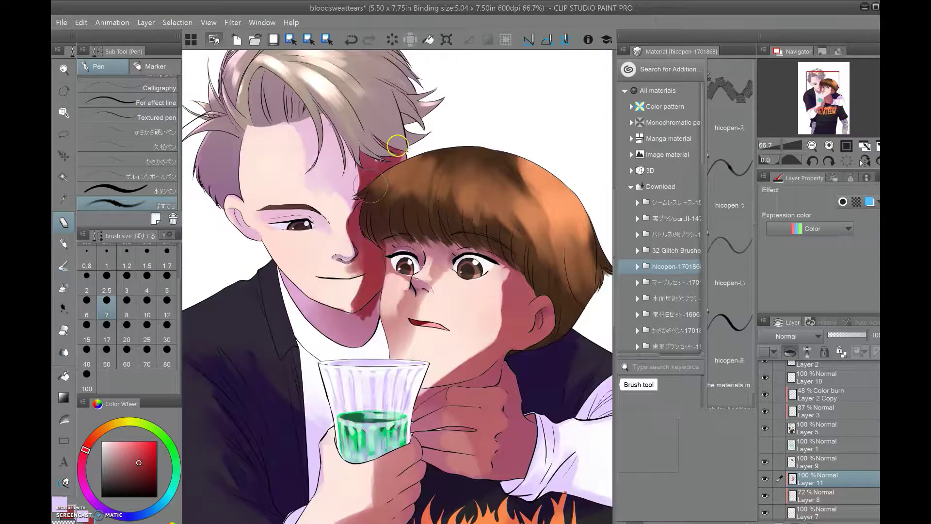
{"action": "scroll", "coordinate": [398, 145], "scroll_direction": "down", "scroll_amount": 3}
{"action": "scroll", "coordinate": [388, 145], "scroll_direction": "up", "scroll_amount": 2}
Try soft reddish shading on Layer 2 with the pen at size 30, and a brightness/contrast correction with contrast 48
{"action": "left_click", "coordinate": [815, 420]}
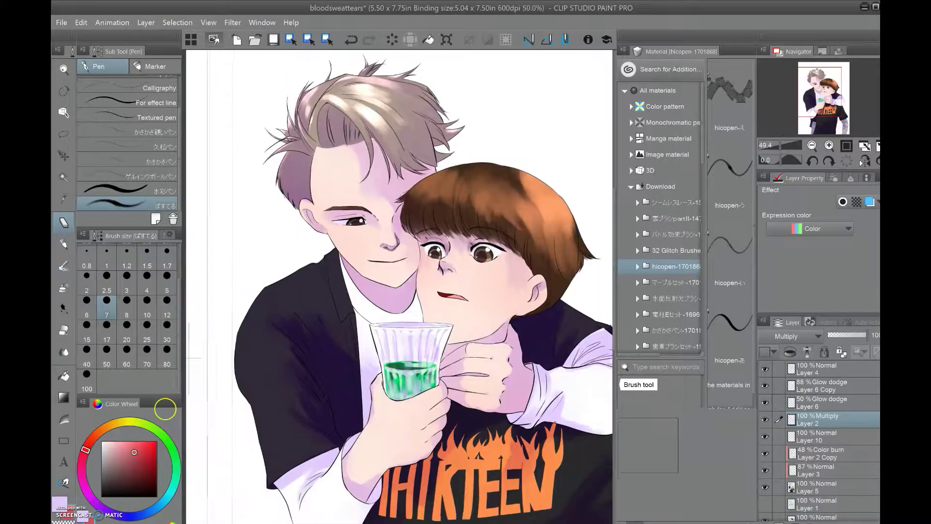
{"action": "left_click", "coordinate": [167, 340]}
{"action": "scroll", "coordinate": [505, 320], "scroll_direction": "up", "scroll_amount": 3}
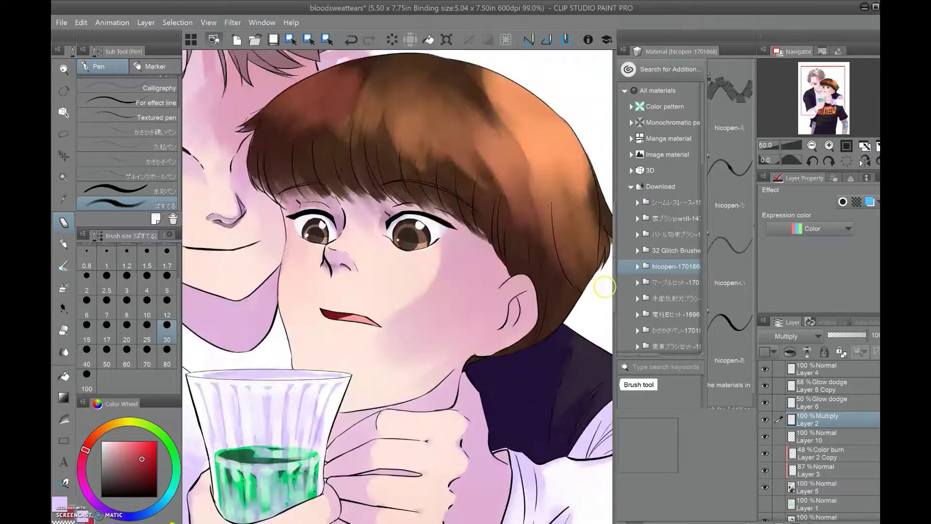
{"action": "scroll", "coordinate": [604, 287], "scroll_direction": "down", "scroll_amount": 3}
{"action": "left_click_drag", "start_coordinate": [592, 308], "coordinate": [398, 304]}
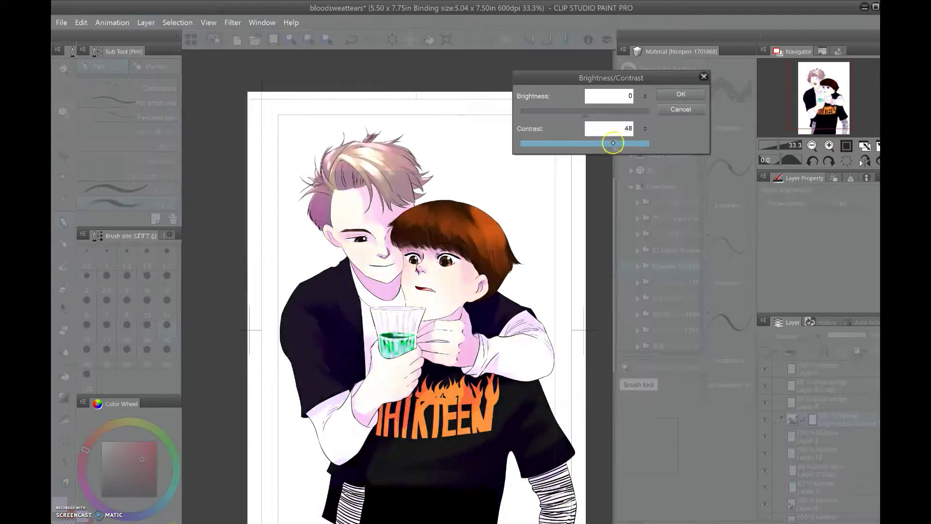
{"action": "key", "text": "Escape"}
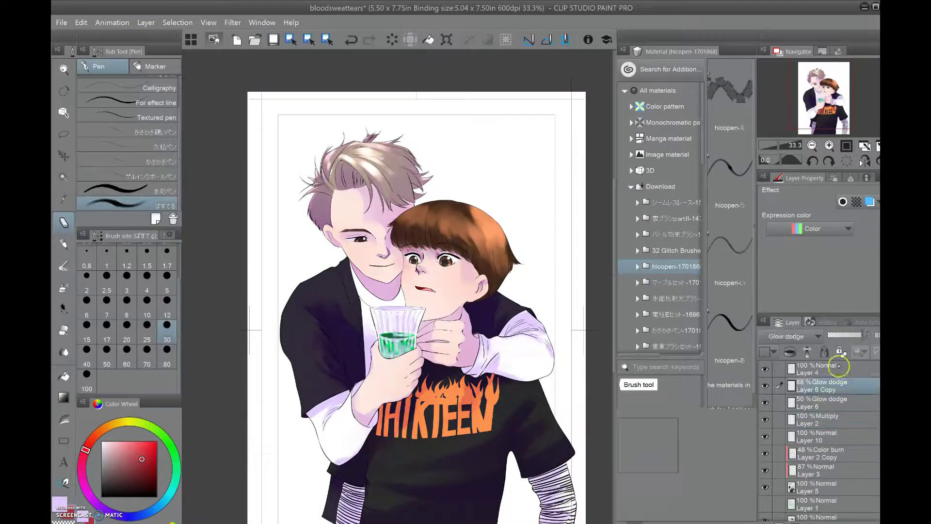
Fill Layer 11 with pink and Layer 12 with green above the line art and set both to Overlay
{"action": "left_click", "coordinate": [63, 382]}
{"action": "left_click", "coordinate": [417, 194]}
{"action": "left_click", "coordinate": [802, 335]}
{"action": "left_click", "coordinate": [260, 426]}
{"action": "left_click", "coordinate": [803, 335]}
{"action": "left_click", "coordinate": [803, 335]}
{"action": "key", "text": "ctrl+plus"}
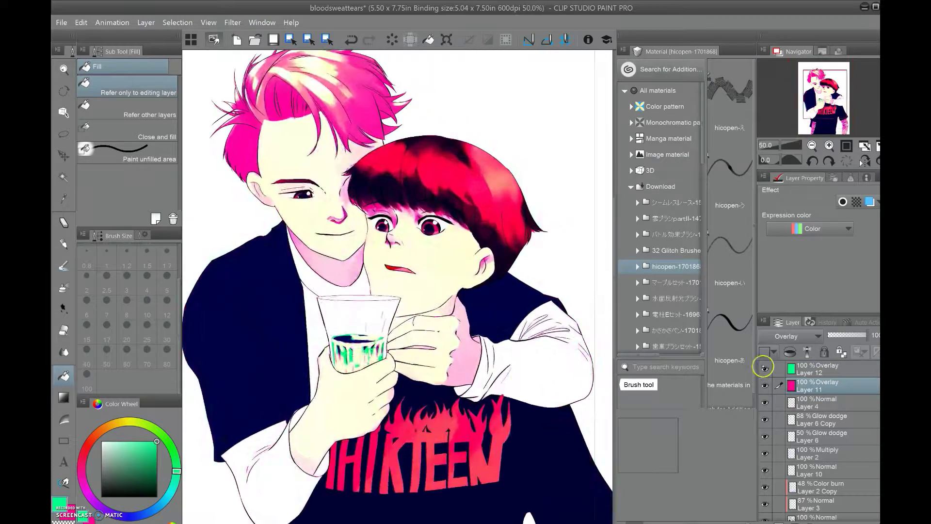
Remove the pink and green overlay layers and set Layer 2's blending mode to Multiply
{"action": "left_click", "coordinate": [768, 383]}
{"action": "left_click", "coordinate": [768, 383]}
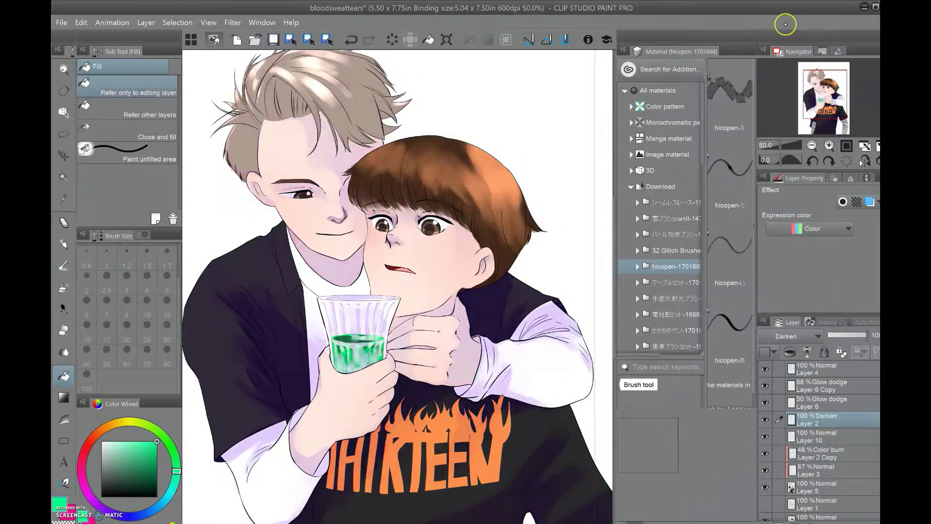
{"action": "left_click", "coordinate": [802, 336]}
{"action": "left_click", "coordinate": [795, 331]}
{"action": "left_click", "coordinate": [278, 41]}
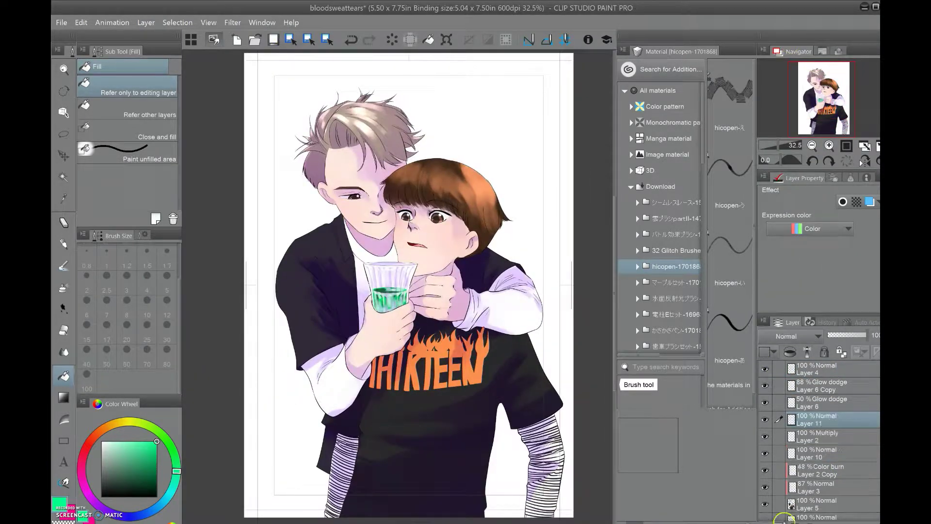
Try reddish cast shadows over the faces, neck and hands on a Multiply Layer 11 with the ぱすてる pen at sizes 5 and 12
{"action": "left_click", "coordinate": [788, 335]}
{"action": "left_click", "coordinate": [786, 357]}
{"action": "key", "text": "ctrl+alt+0"}
{"action": "left_click", "coordinate": [94, 469]}
{"action": "key", "text": "p"}
{"action": "left_click_drag", "start_coordinate": [281, 287], "coordinate": [368, 310]}
{"action": "key", "text": "ctrl+z"}
{"action": "left_click", "coordinate": [130, 465]}
{"action": "left_click", "coordinate": [167, 290]}
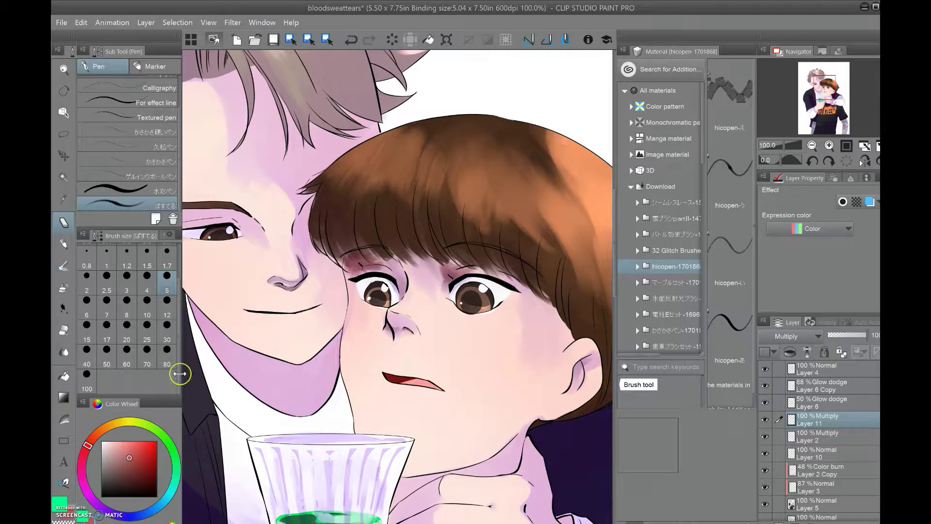
{"action": "scroll", "coordinate": [466, 266], "scroll_direction": "down", "scroll_amount": 1}
{"action": "left_click", "coordinate": [167, 330]}
{"action": "scroll", "coordinate": [531, 412], "scroll_direction": "down", "scroll_amount": 3}
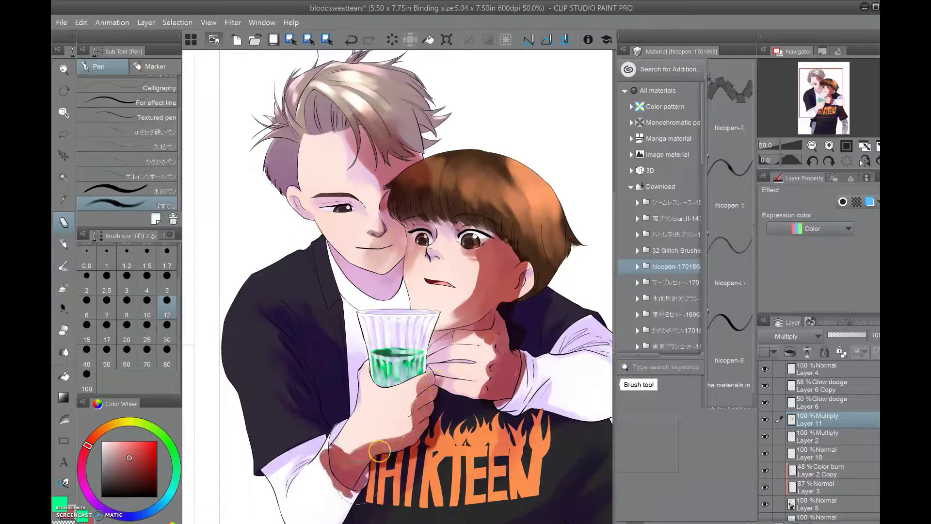
{"action": "key", "text": "Delete"}
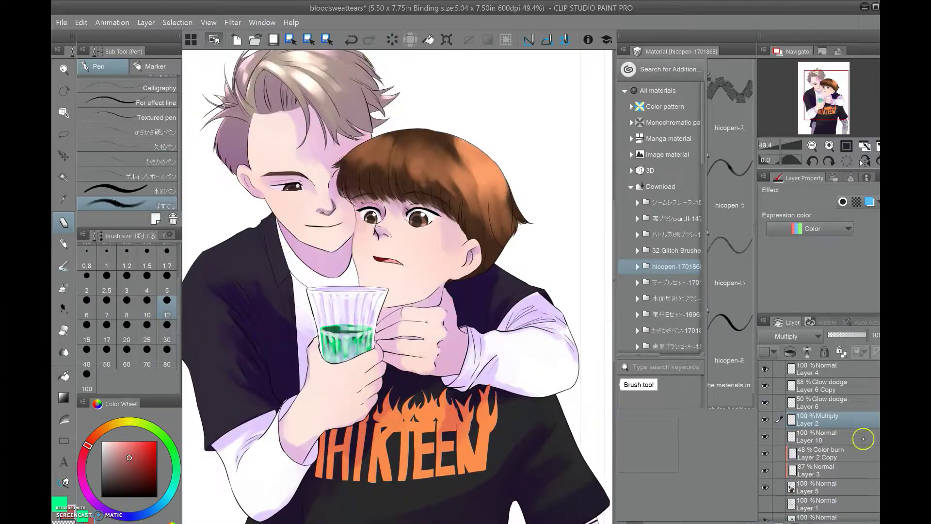
Duplicate Layer 2, move the copy beneath it, give it a purple sub color and set it to Multiply at 56% opacity
{"action": "left_click", "coordinate": [86, 484]}
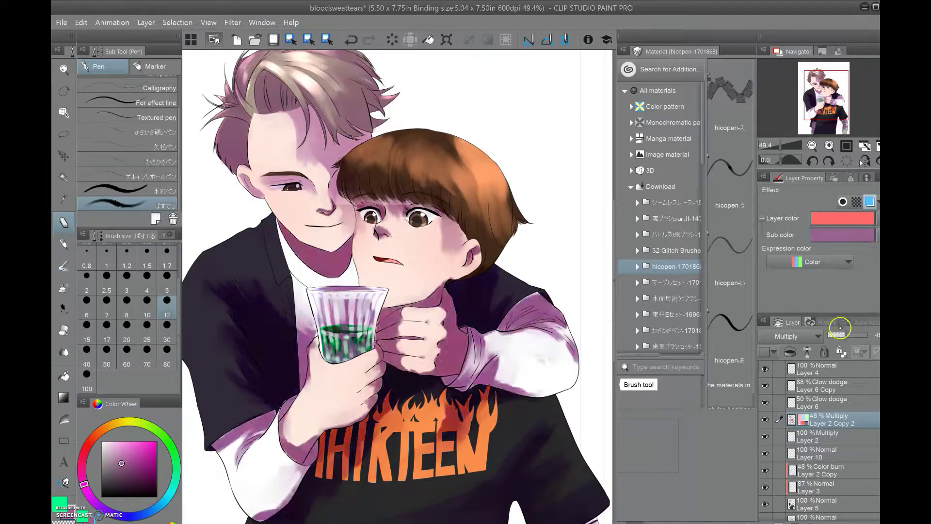
{"action": "left_click", "coordinate": [812, 145]}
{"action": "left_click", "coordinate": [846, 335]}
{"action": "left_click", "coordinate": [849, 335]}
{"action": "left_click_drag", "start_coordinate": [832, 422], "coordinate": [825, 444]}
{"action": "left_click", "coordinate": [849, 232]}
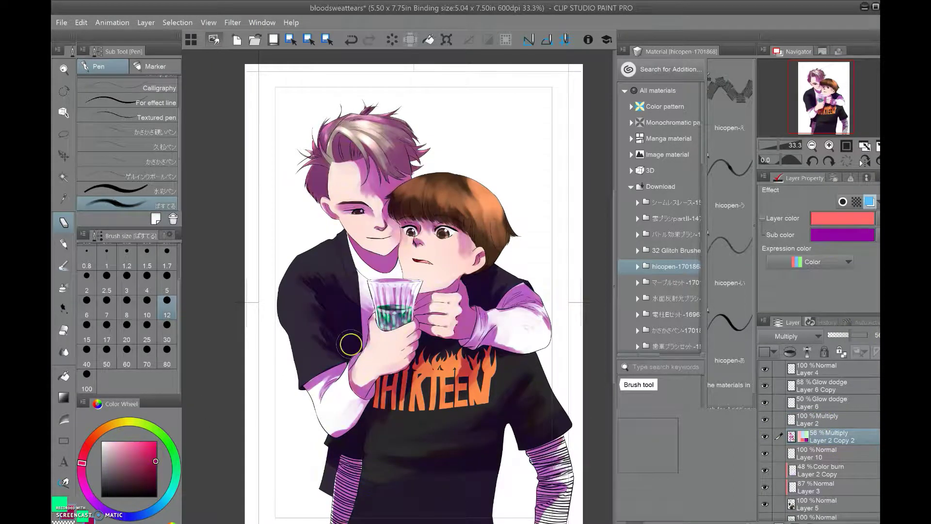
{"action": "left_click_drag", "start_coordinate": [864, 332], "coordinate": [870, 332]}
Move the tinted shadow copy down next to Layer 8, recolor it dark red, duplicate it, and set both copies to Overlay at 65% opacity
{"action": "scroll", "coordinate": [829, 489], "scroll_direction": "down", "scroll_amount": 3}
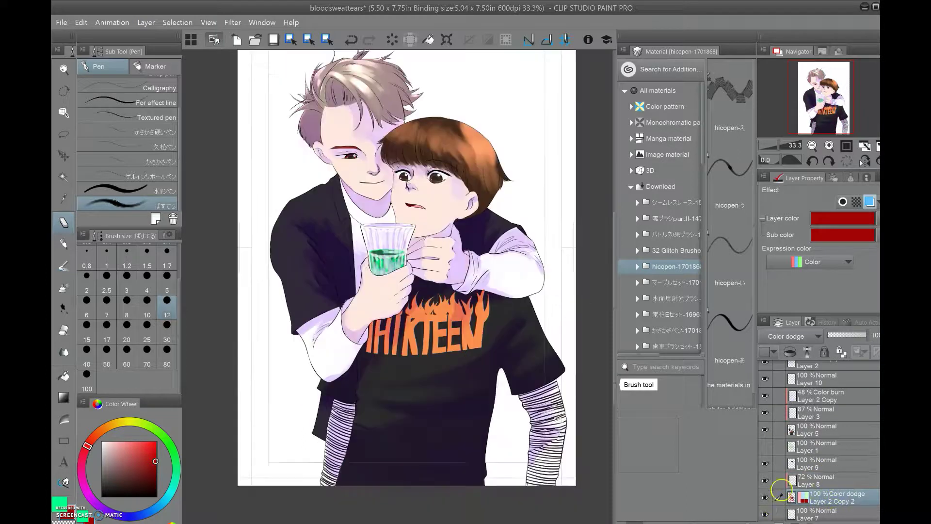
{"action": "left_click_drag", "start_coordinate": [770, 503], "coordinate": [838, 451]}
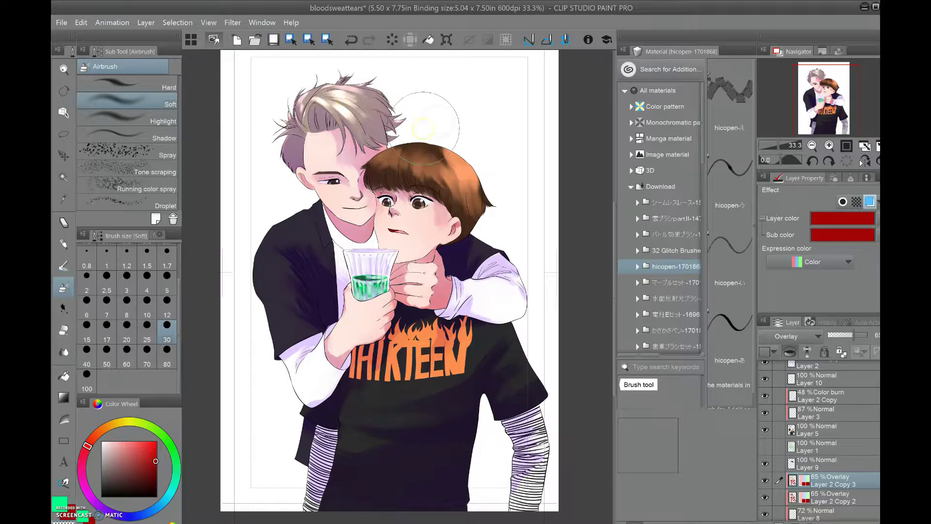
Airbrush soft red blush on the front figure's cheek and ear with the Soft airbrush, and compare the dark red Overlay copy's effect
{"action": "key", "text": "ctrl+minus"}
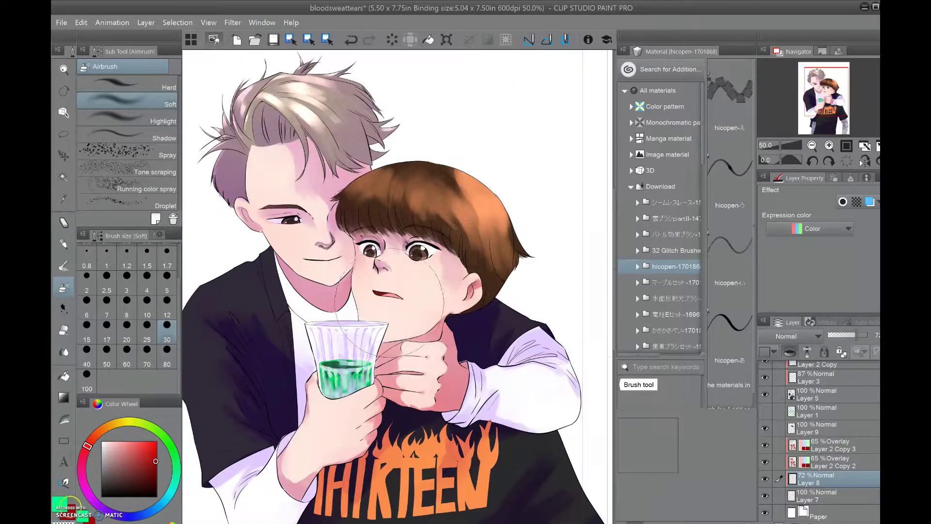
{"action": "key", "text": "ctrl+minus"}
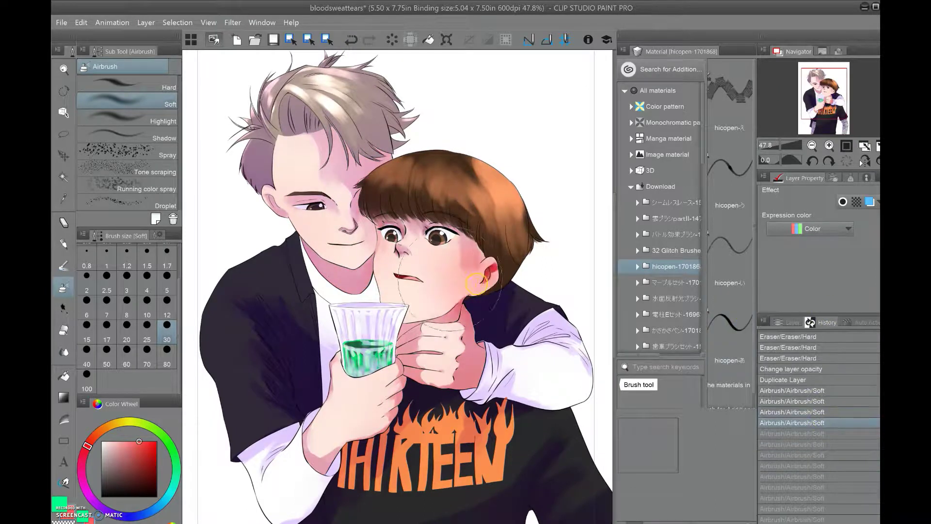
{"action": "left_click", "coordinate": [764, 461]}
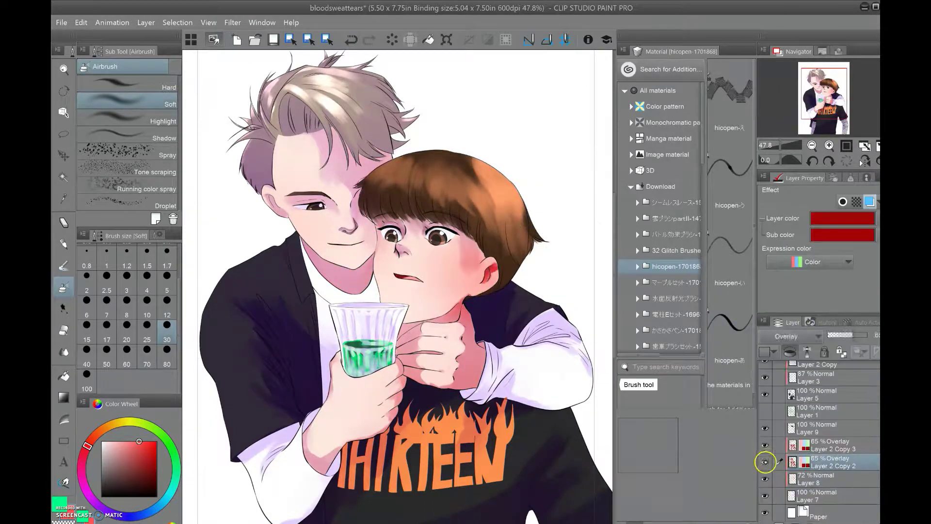
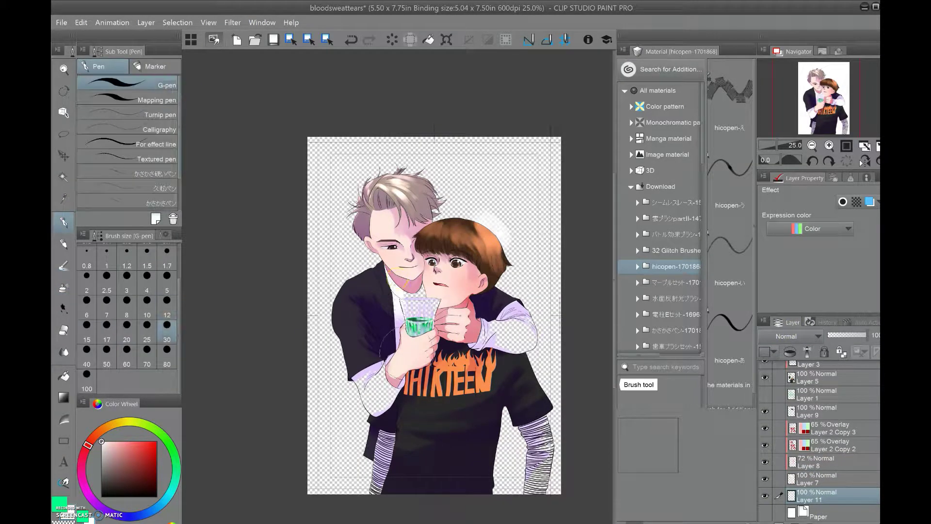
Fill the transparent sleeves and glass with white beneath the colors, and decorate the man's jacket with lilac Cosmos flowers on clipped Layer 12
{"action": "left_click", "coordinate": [64, 178]}
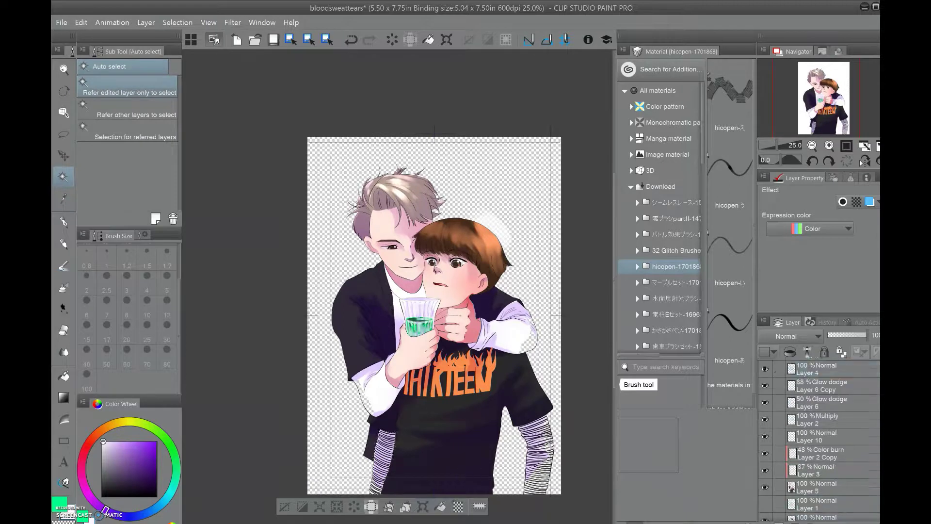
{"action": "left_click", "coordinate": [539, 291], "text": "ctrl+shift"}
{"action": "left_click", "coordinate": [417, 352]}
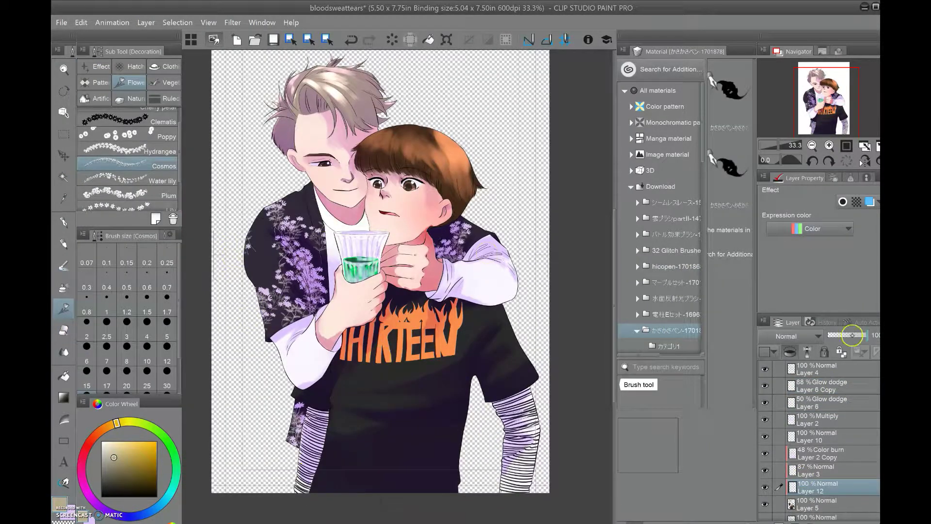
Trim and fade the jacket's Cosmos flowers to 64% opacity, and place the artwork on a new canvas with a dark green background
{"action": "key", "text": "e"}
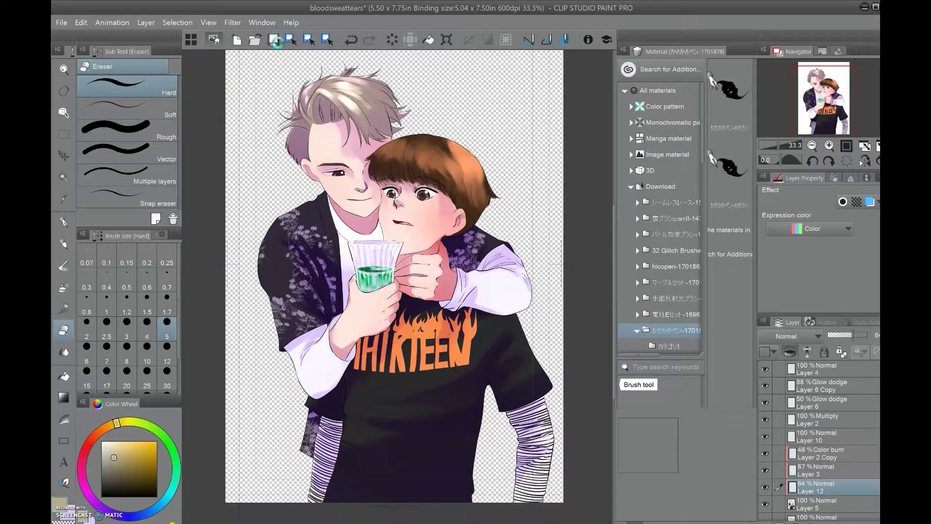
{"action": "left_click", "coordinate": [81, 22]}
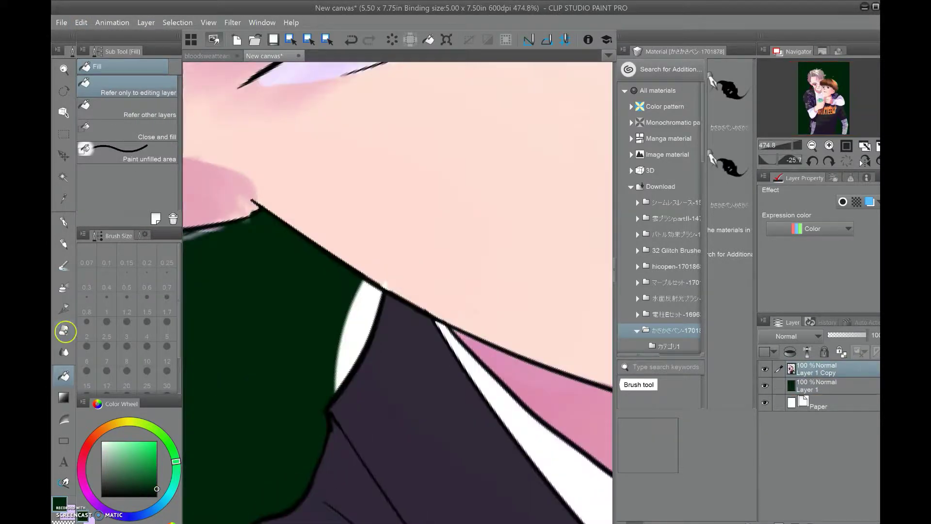
Erase the pale fringe outside the blond man's ear and neck outline on Layer 1 Copy with the Hard eraser
{"action": "key", "text": "e"}
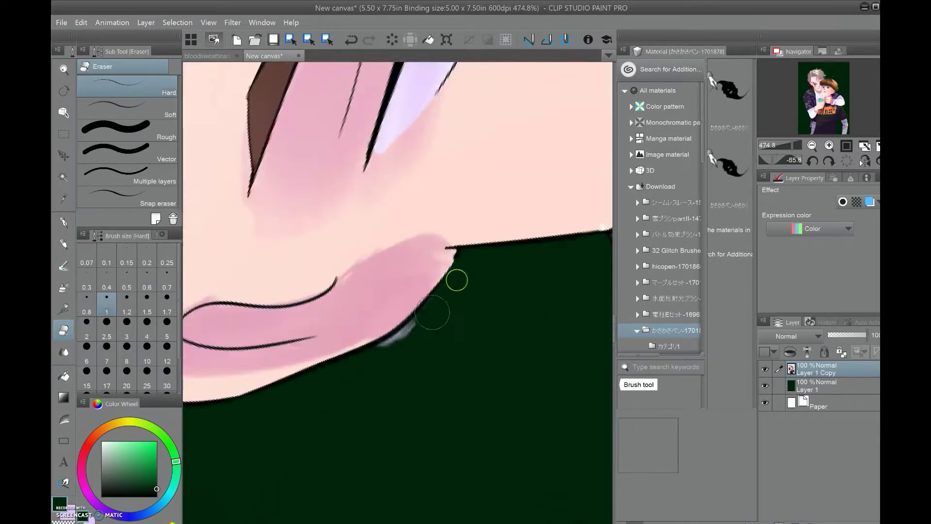
{"action": "key", "text": "bracketleft"}
{"action": "left_click_drag", "start_coordinate": [227, 102], "coordinate": [353, 293]}
{"action": "left_click_drag", "start_coordinate": [326, 335], "coordinate": [331, 150]}
{"action": "left_click_drag", "start_coordinate": [372, 248], "coordinate": [364, 281]}
{"action": "mouse_move", "coordinate": [321, 257]}
{"action": "left_mouse_down"}
{"action": "mouse_move", "coordinate": [335, 218]}
{"action": "mouse_move", "coordinate": [318, 237]}
{"action": "mouse_move", "coordinate": [326, 135]}
{"action": "mouse_move", "coordinate": [366, 333]}
{"action": "mouse_move", "coordinate": [416, 195]}
{"action": "left_mouse_up"}
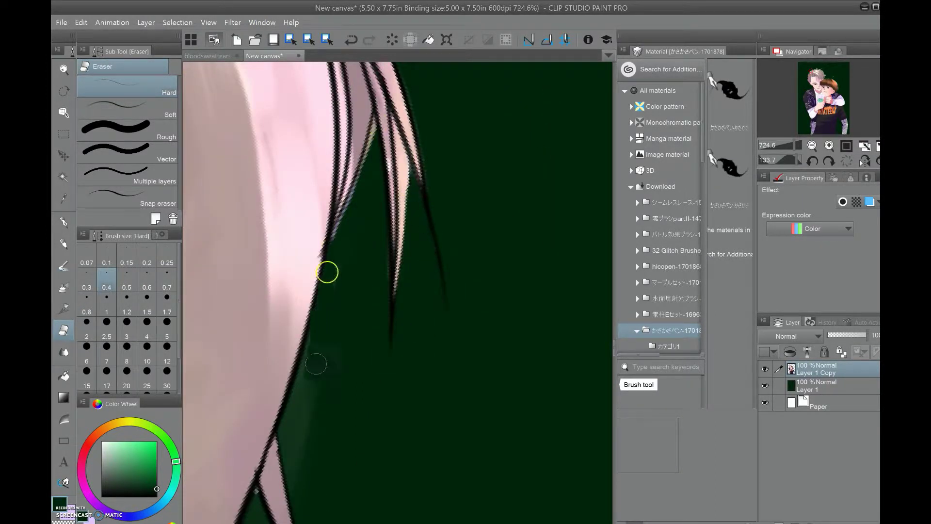
Clean the leftover fringe along the blond hair's outer strands with the Hard eraser at sizes 0.4 and 1
{"action": "left_click_drag", "start_coordinate": [327, 272], "coordinate": [340, 174]}
{"action": "key", "text": "bracketleft"}
{"action": "mouse_move", "coordinate": [380, 329]}
{"action": "left_mouse_down"}
{"action": "mouse_move", "coordinate": [376, 120]}
{"action": "mouse_move", "coordinate": [360, 271]}
{"action": "left_mouse_up"}
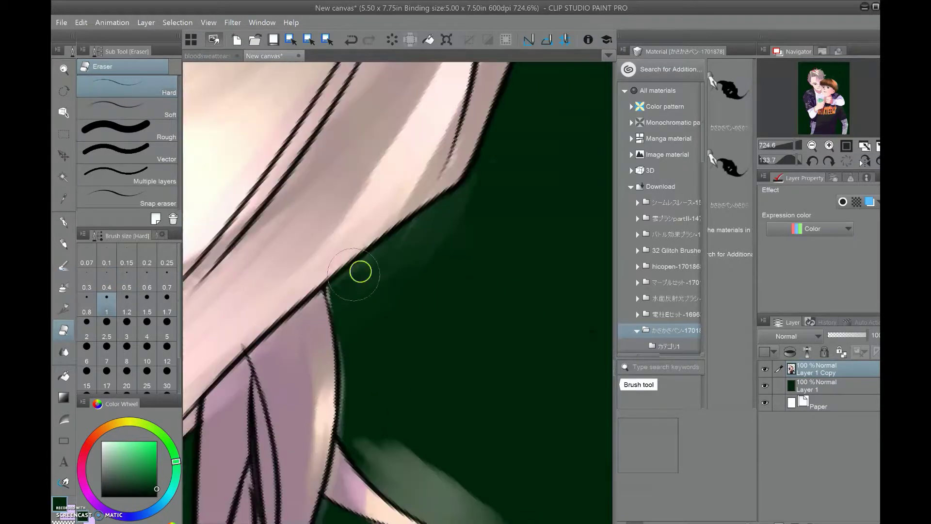
{"action": "left_click_drag", "start_coordinate": [416, 281], "coordinate": [388, 257]}
{"action": "left_click_drag", "start_coordinate": [474, 414], "coordinate": [591, 254]}
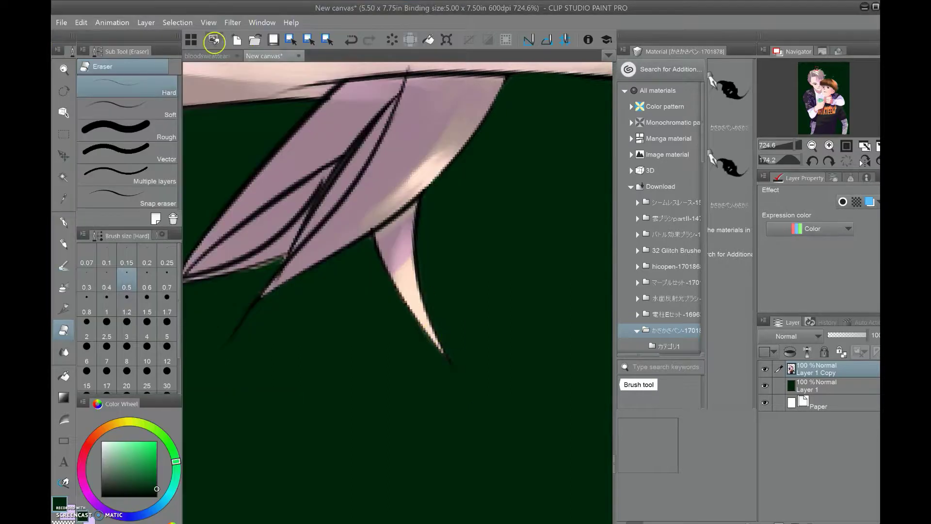
Erase the pale residue around the blond hair's pointed tips with the Hard eraser at sizes 0.5 and 1
{"action": "mouse_move", "coordinate": [484, 411]}
{"action": "left_mouse_down"}
{"action": "mouse_move", "coordinate": [399, 372]}
{"action": "mouse_move", "coordinate": [564, 183]}
{"action": "mouse_move", "coordinate": [228, 278]}
{"action": "left_mouse_up"}
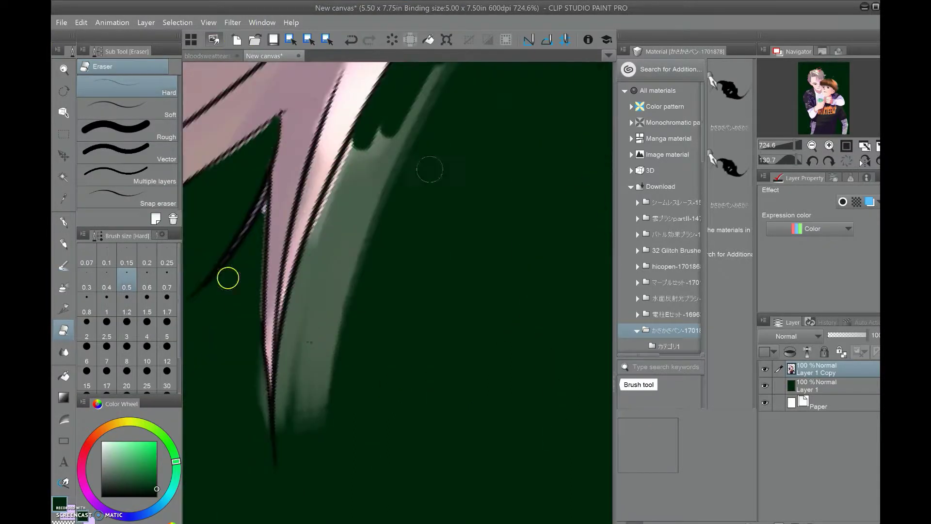
{"action": "left_click", "coordinate": [107, 297]}
{"action": "mouse_move", "coordinate": [403, 170]}
{"action": "left_mouse_down"}
{"action": "mouse_move", "coordinate": [399, 354]}
{"action": "mouse_move", "coordinate": [341, 239]}
{"action": "mouse_move", "coordinate": [270, 235]}
{"action": "mouse_move", "coordinate": [246, 222]}
{"action": "left_mouse_up"}
{"action": "mouse_move", "coordinate": [272, 315]}
{"action": "left_mouse_down"}
{"action": "mouse_move", "coordinate": [260, 208]}
{"action": "mouse_move", "coordinate": [400, 383]}
{"action": "mouse_move", "coordinate": [247, 214]}
{"action": "mouse_move", "coordinate": [297, 126]}
{"action": "mouse_move", "coordinate": [257, 191]}
{"action": "mouse_move", "coordinate": [261, 113]}
{"action": "mouse_move", "coordinate": [333, 380]}
{"action": "mouse_move", "coordinate": [388, 354]}
{"action": "left_mouse_up"}
Erase the pale fringe along the outer edge of the front figure's brown hair with the Hard eraser at sizes 10 and 0.4
{"action": "left_click", "coordinate": [147, 361]}
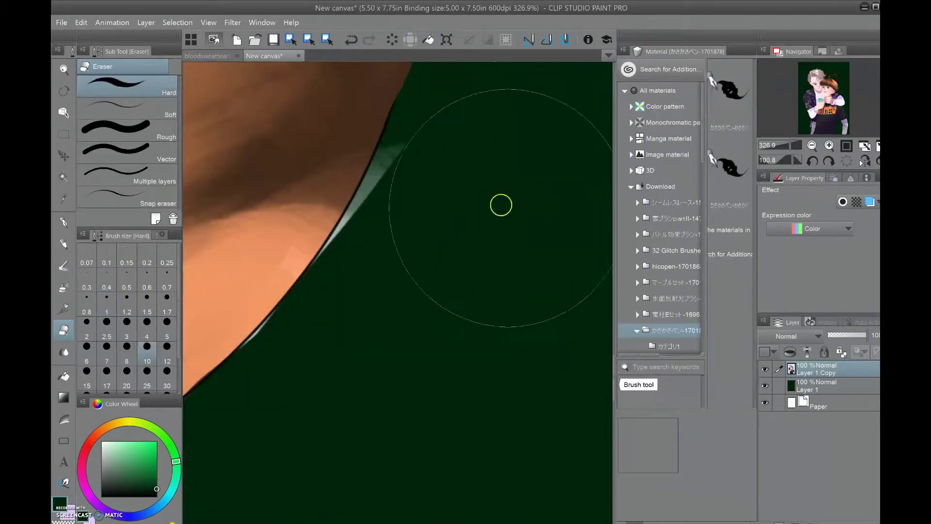
{"action": "scroll", "coordinate": [196, 453], "scroll_direction": "up", "scroll_amount": 3}
{"action": "left_click", "coordinate": [107, 280]}
{"action": "scroll", "coordinate": [449, 191], "scroll_direction": "up", "scroll_amount": 3}
{"action": "left_click_drag", "start_coordinate": [286, 384], "coordinate": [413, 131]}
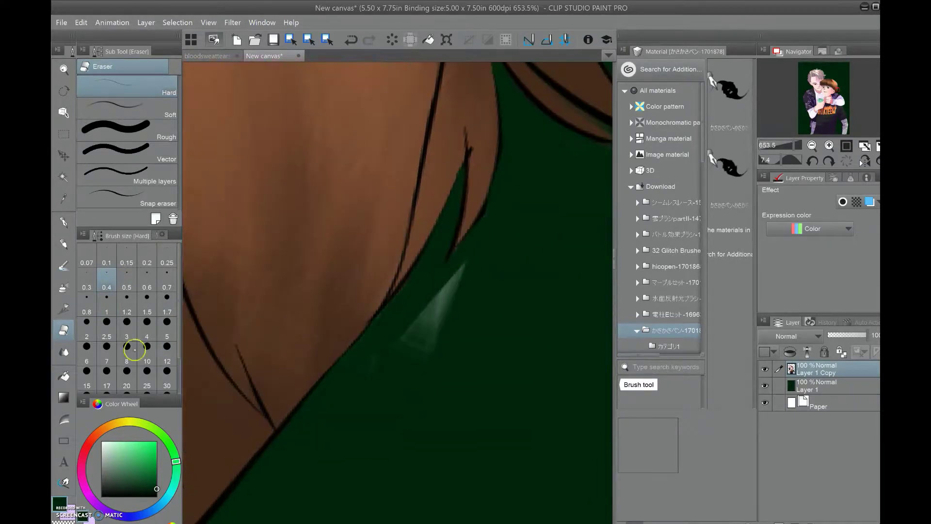
{"action": "scroll", "coordinate": [412, 264], "scroll_direction": "down", "scroll_amount": 5}
{"action": "scroll", "coordinate": [404, 367], "scroll_direction": "up", "scroll_amount": 5}
{"action": "left_click", "coordinate": [106, 329]}
{"action": "scroll", "coordinate": [404, 367], "scroll_direction": "down", "scroll_amount": 5}
Fill background Layer 1 with a darker green and save the new canvas as bloodsweattears3
{"action": "key", "text": "g"}
{"action": "left_click", "coordinate": [308, 388]}
{"action": "scroll", "coordinate": [291, 399], "scroll_direction": "up", "scroll_amount": 3}
{"action": "scroll", "coordinate": [293, 430], "scroll_direction": "down", "scroll_amount": 3}
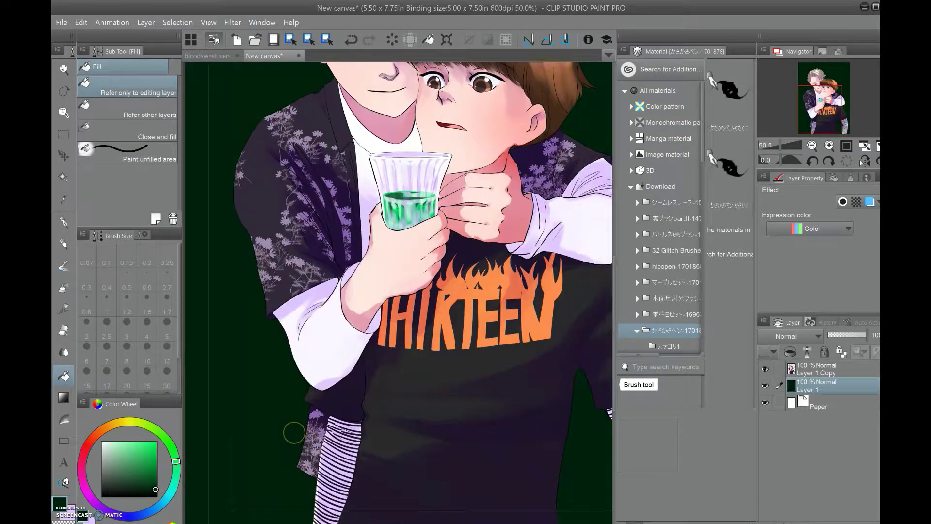
{"action": "scroll", "coordinate": [271, 425], "scroll_direction": "down", "scroll_amount": 1}
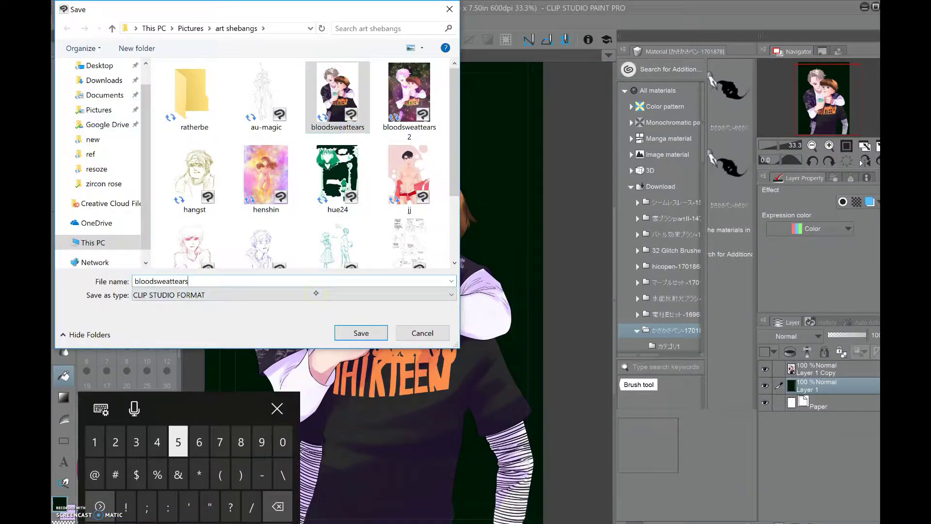
{"action": "type", "text": "2"}
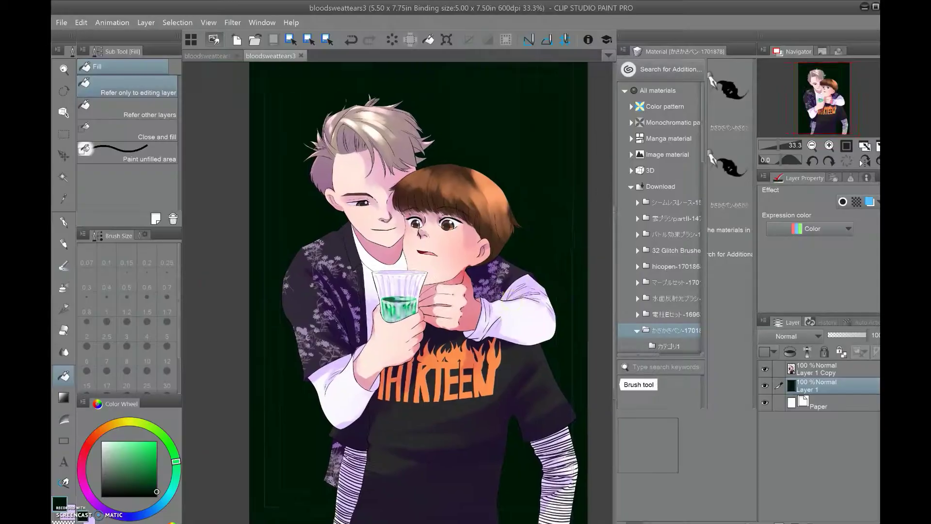
Add Layer 2 above the artwork and cover the background with a galaxy texture using the ギャラクシー decoration brush at size 80
{"action": "left_click_drag", "start_coordinate": [838, 373], "coordinate": [838, 388]}
{"action": "key", "text": "b"}
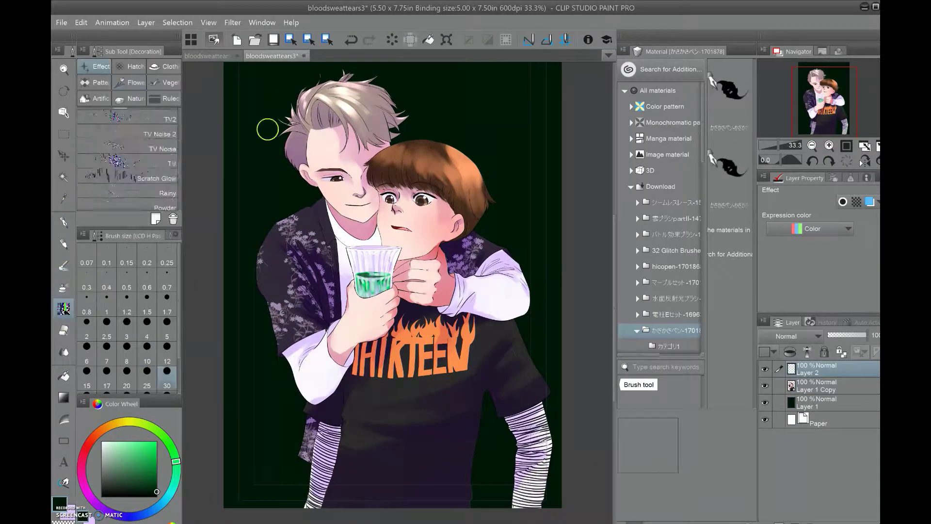
{"action": "scroll", "coordinate": [267, 129], "scroll_direction": "down", "scroll_amount": 1}
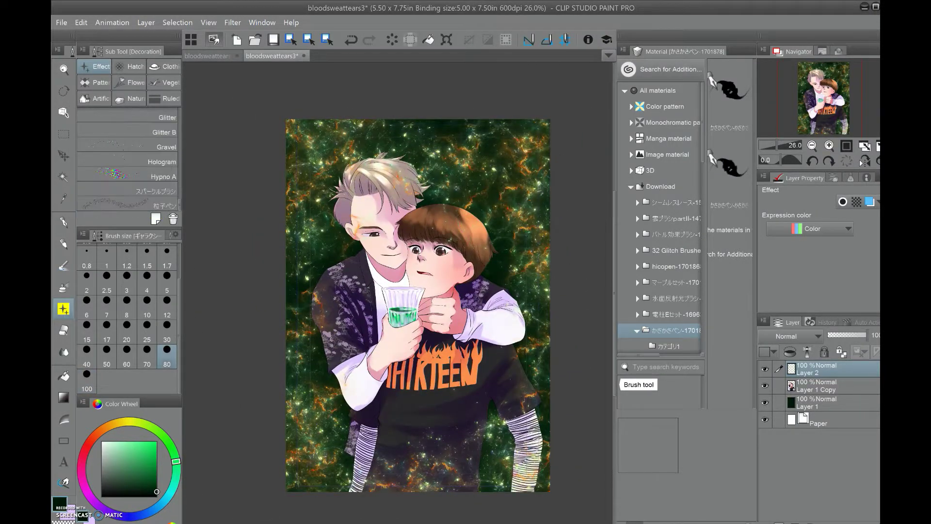
Create red, blue and green copies of the whole artwork, with the red and blue ones in Screen mode and slightly offset
{"action": "left_click", "coordinate": [81, 22]}
{"action": "left_click", "coordinate": [239, 277]}
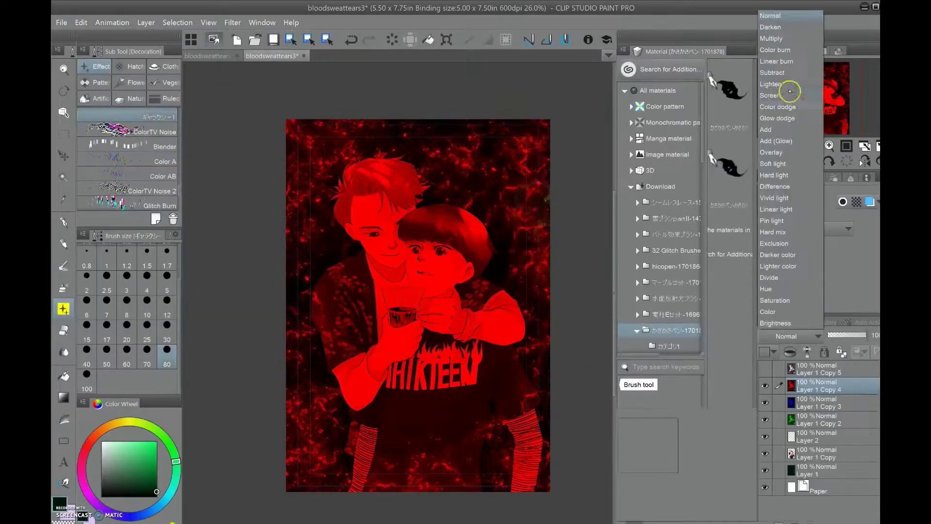
{"action": "left_click", "coordinate": [790, 91]}
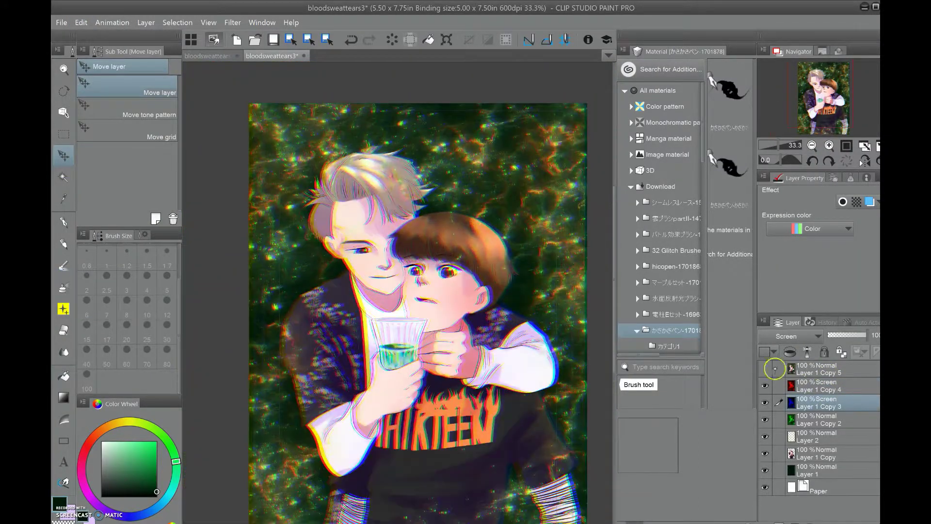
Show Layer 1 Copy 5 in Hue mode and apply a Motion blur to the blue Layer 1 Copy 3
{"action": "left_click", "coordinate": [765, 369]}
{"action": "double_click", "coordinate": [819, 371]}
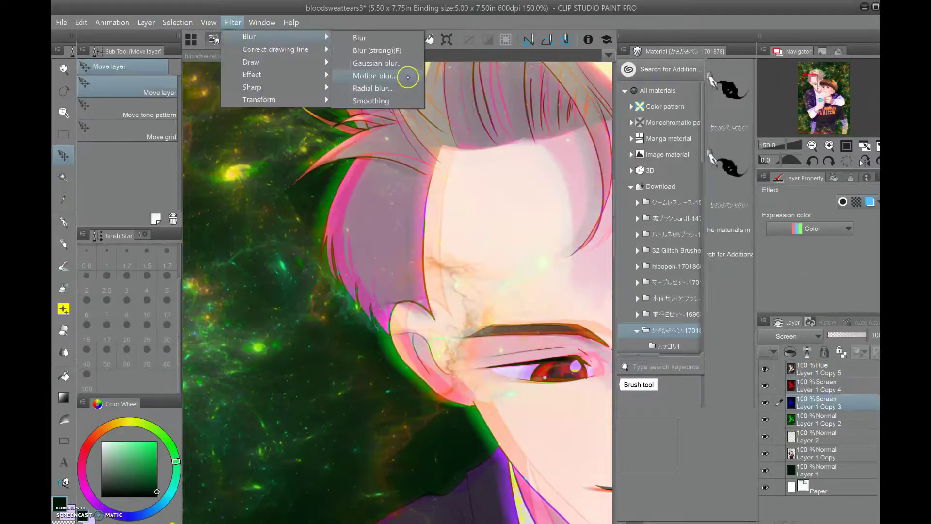
{"action": "left_click", "coordinate": [409, 77]}
{"action": "left_click", "coordinate": [688, 188]}
Add Layer 3 on top, fill it with pink, and set it to Overlay at 20% opacity
{"action": "left_click", "coordinate": [843, 376]}
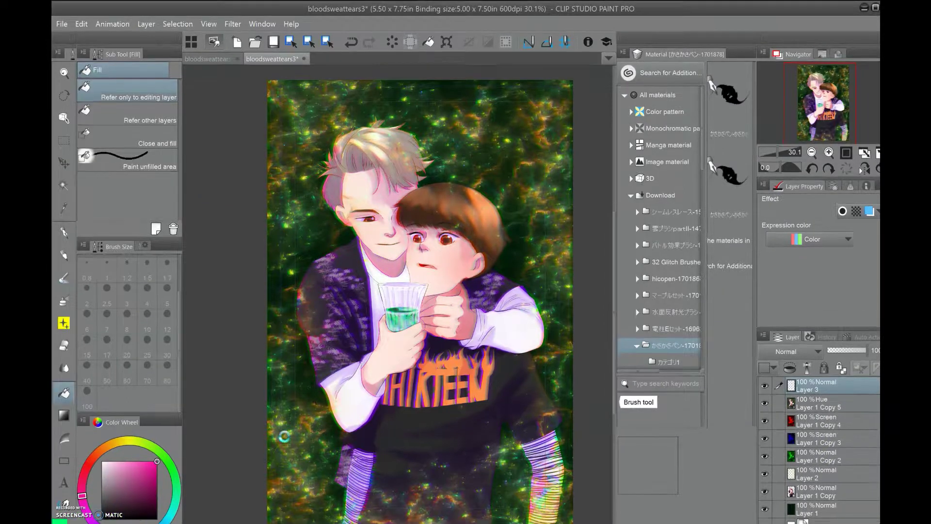
{"action": "left_click", "coordinate": [285, 436]}
{"action": "left_click_drag", "start_coordinate": [838, 335], "coordinate": [832, 334]}
Fill Layer 4 with green above the pink layer, test Overlay and Color burn, and set it to Multiply at 17% opacity
{"action": "left_click", "coordinate": [176, 464]}
{"action": "left_click", "coordinate": [412, 291]}
{"action": "left_click", "coordinate": [788, 337]}
{"action": "left_click", "coordinate": [771, 152]}
{"action": "left_click", "coordinate": [788, 336]}
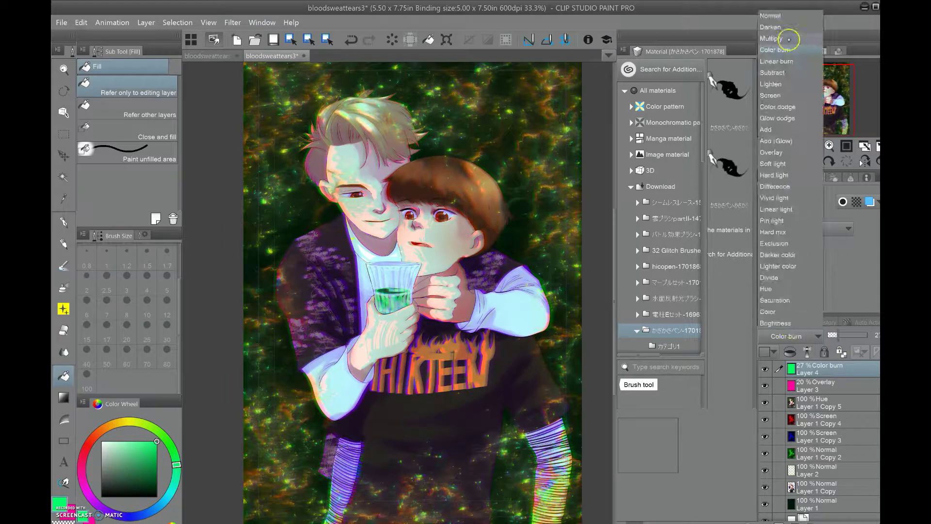
{"action": "left_click", "coordinate": [782, 38]}
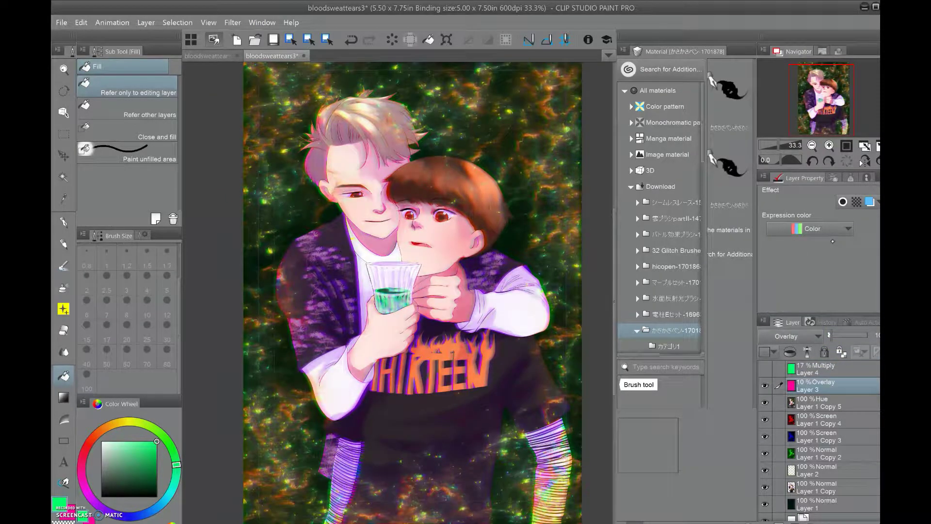
Set Layer 5 beneath the pink overlay to Add (Glow) and choose the Soft airbrush
{"action": "left_click", "coordinate": [788, 336]}
{"action": "left_click", "coordinate": [775, 150]}
{"action": "left_click", "coordinate": [64, 287]}
{"action": "left_click", "coordinate": [126, 102]}
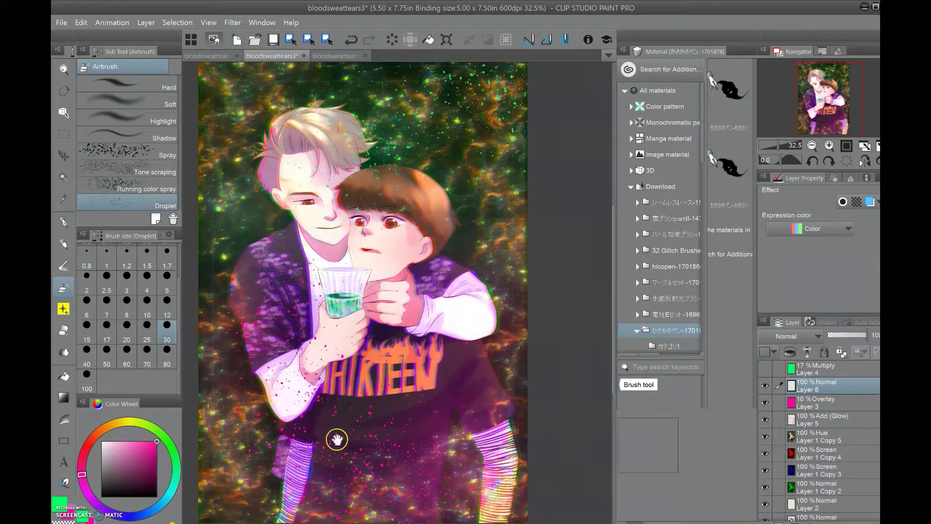
Spatter pink and green droplets over the artwork on Layer 6 with the Droplet airbrush, enlarging the brush to 80
{"action": "scroll", "coordinate": [332, 439], "scroll_direction": "down", "scroll_amount": 2}
{"action": "key", "text": "bracketright"}
{"action": "key", "text": "bracketright"}
{"action": "key", "text": "bracketright"}
{"action": "key", "text": "bracketright"}
{"action": "key", "text": "bracketright"}
{"action": "scroll", "coordinate": [421, 148], "scroll_direction": "down", "scroll_amount": 2}
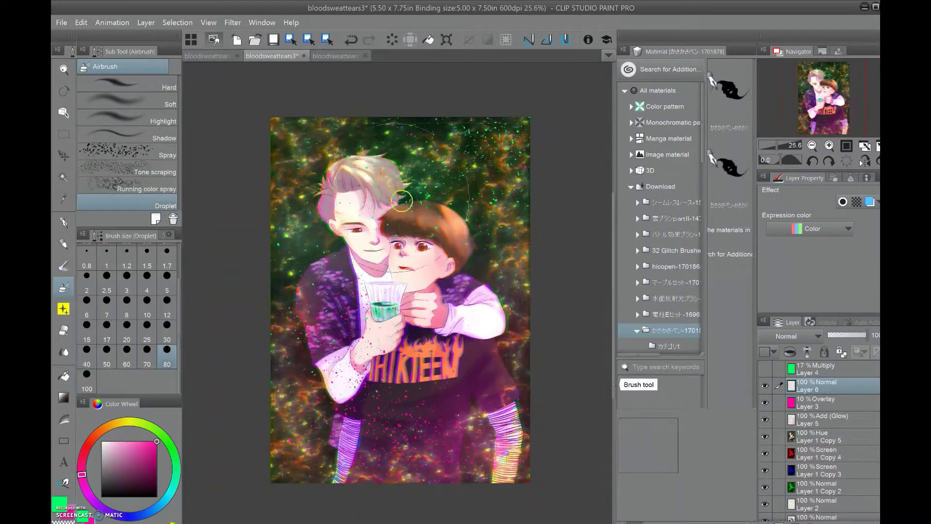
Add Layer 7 and scatter green and pink particles over the artwork with the dust decoration brush
{"action": "key", "text": "ctrl+shift+n"}
{"action": "key", "text": "b"}
{"action": "scroll", "coordinate": [166, 197], "scroll_direction": "down", "scroll_amount": 2}
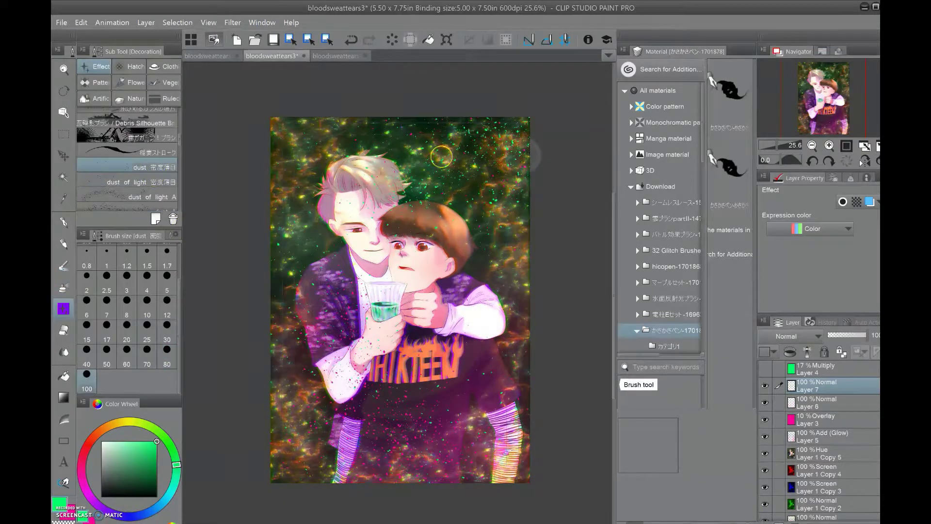
{"action": "scroll", "coordinate": [592, 87], "scroll_direction": "up", "scroll_amount": 1}
{"action": "scroll", "coordinate": [322, 420], "scroll_direction": "down", "scroll_amount": 1}
{"action": "left_click", "coordinate": [321, 420], "text": "alt"}
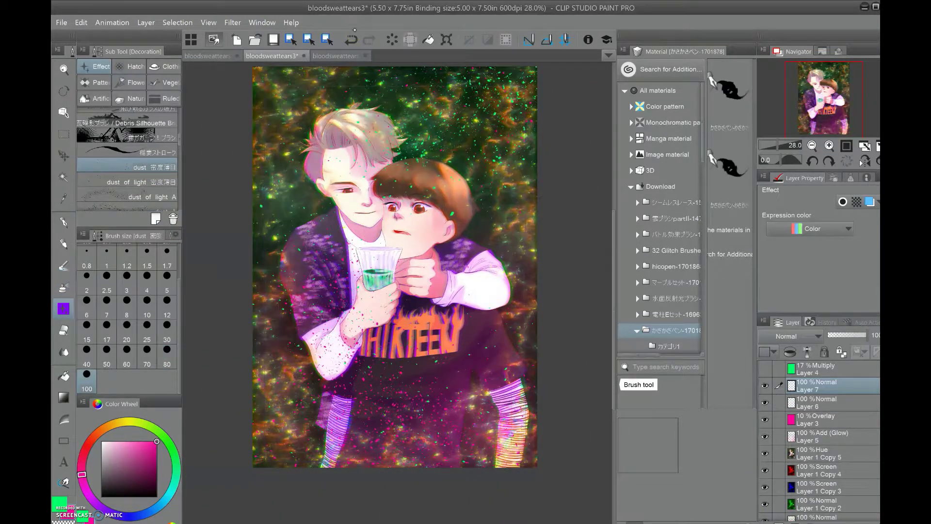
{"action": "left_click", "coordinate": [264, 366], "text": "alt"}
{"action": "scroll", "coordinate": [520, 281], "scroll_direction": "down", "scroll_amount": 1}
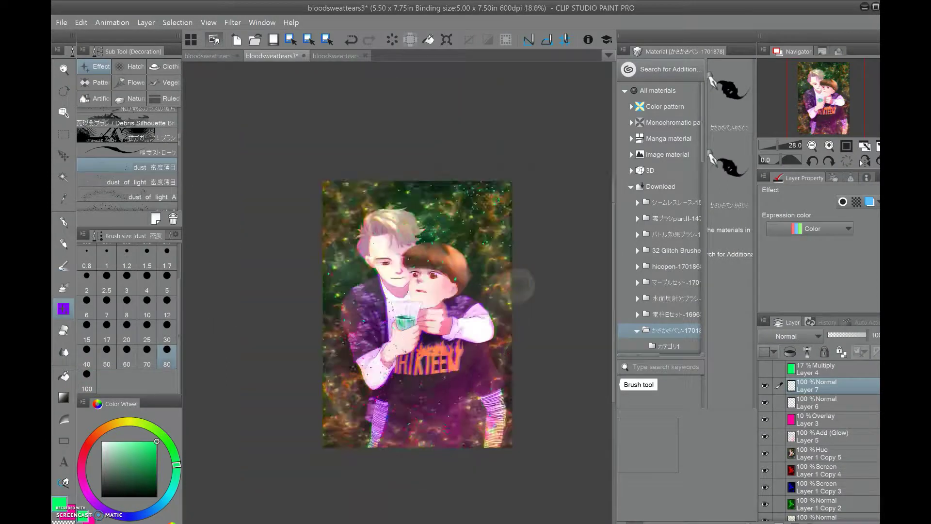
Spatter more pink and green droplets around the figures on Layer 7 with the Droplet airbrush
{"action": "scroll", "coordinate": [519, 281], "scroll_direction": "up", "scroll_amount": 2}
{"action": "left_click", "coordinate": [63, 287]}
{"action": "left_click", "coordinate": [82, 474]}
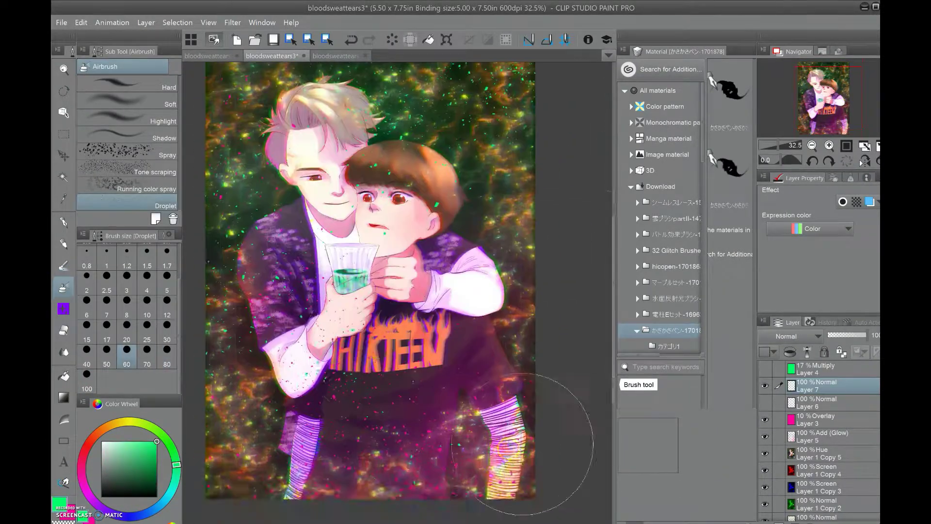
{"action": "scroll", "coordinate": [427, 150], "scroll_direction": "down", "scroll_amount": 2}
Add Layer 8, paint light streaks on it with the sparkle effect brush, and set it to Add (Glow)
{"action": "key", "text": "ctrl+shift+n"}
{"action": "scroll", "coordinate": [365, 395], "scroll_direction": "up", "scroll_amount": 1}
{"action": "key", "text": "b"}
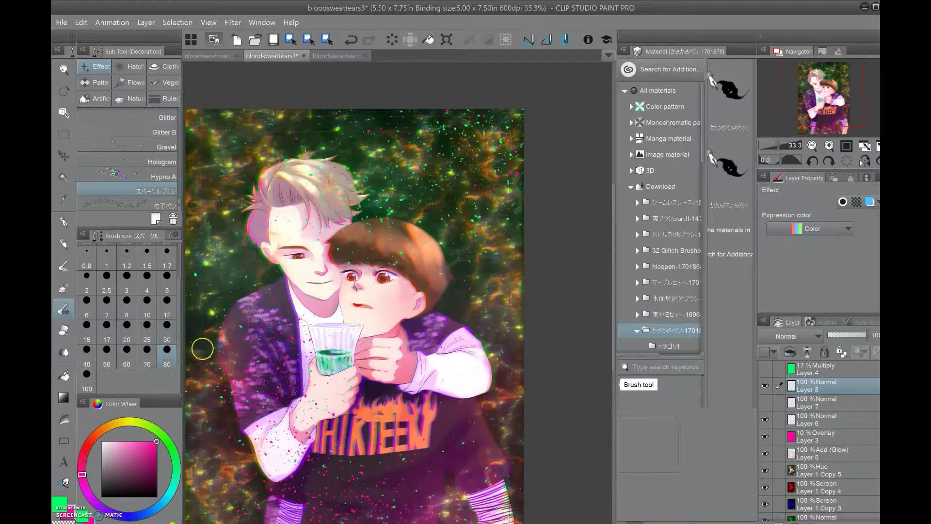
{"action": "scroll", "coordinate": [202, 348], "scroll_direction": "down", "scroll_amount": 2}
{"action": "scroll", "coordinate": [384, 249], "scroll_direction": "up", "scroll_amount": 2}
{"action": "key", "text": "bracketright"}
{"action": "scroll", "coordinate": [364, 64], "scroll_direction": "up", "scroll_amount": 1}
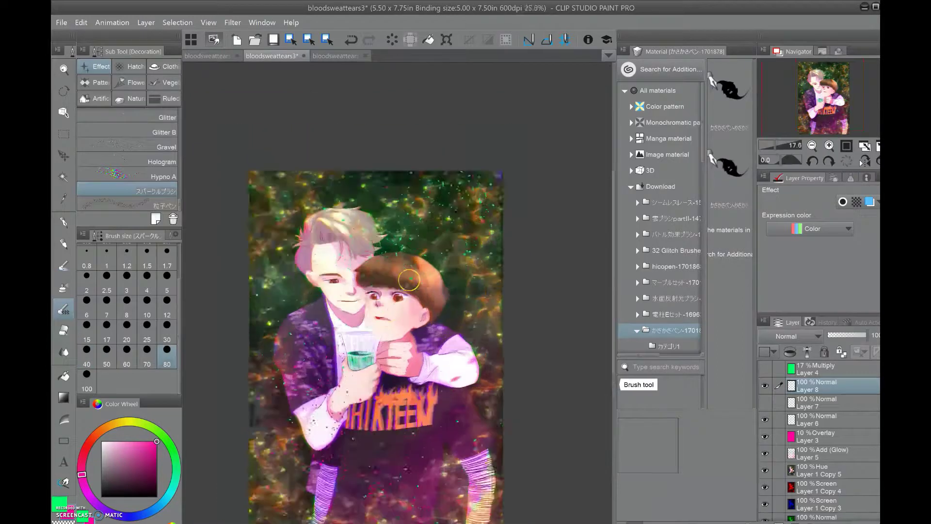
{"action": "key", "text": "k"}
{"action": "scroll", "coordinate": [530, 421], "scroll_direction": "down", "scroll_amount": 1}
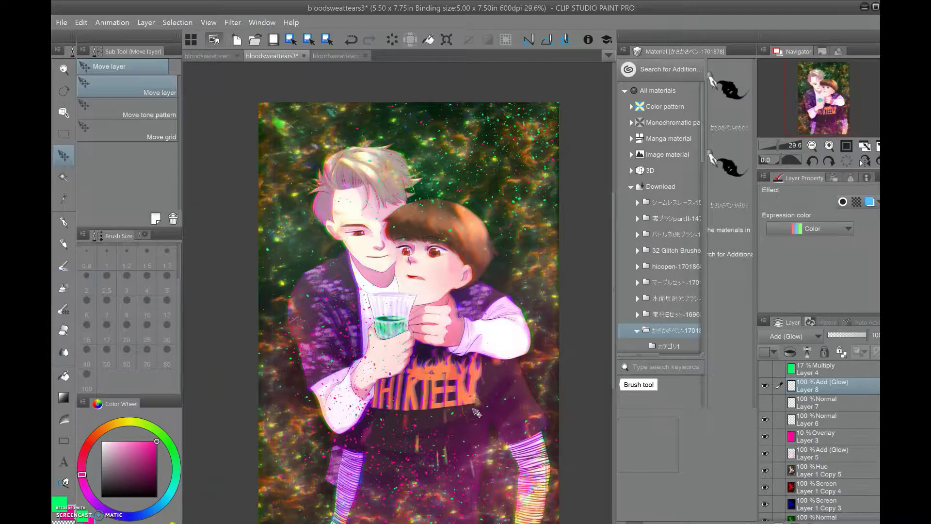
Add a Hue/Saturation/Luminosity correction layer above Layer 8 with saturation 22
{"action": "scroll", "coordinate": [476, 412], "scroll_direction": "up", "scroll_amount": 1}
{"action": "left_click", "coordinate": [146, 23]}
{"action": "left_click", "coordinate": [272, 111]}
{"action": "left_click_drag", "start_coordinate": [712, 243], "coordinate": [727, 245]}
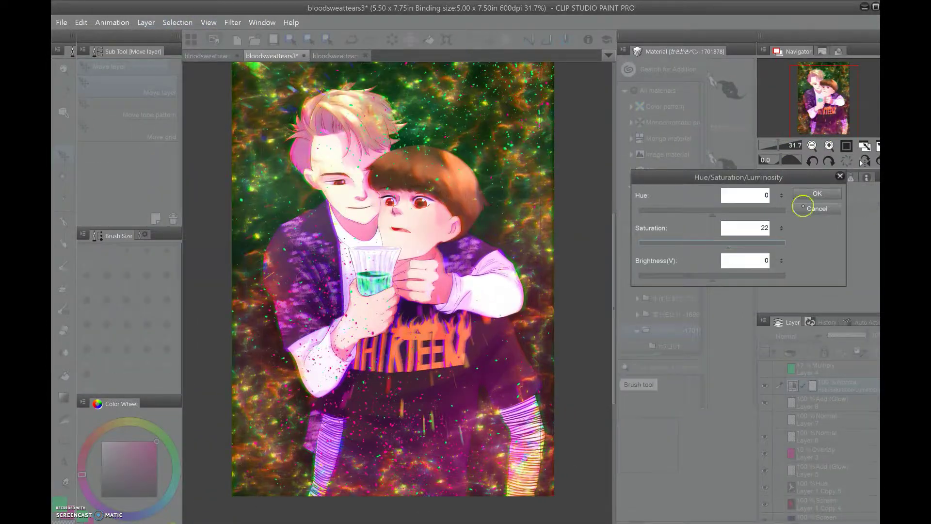
{"action": "left_click", "coordinate": [817, 194]}
Show Layer 7 and toggle the visibility of Layer 8 to compare the particle effects
{"action": "left_click", "coordinate": [765, 405]}
{"action": "left_click", "coordinate": [766, 416]}
{"action": "left_click", "coordinate": [765, 400]}
{"action": "key", "text": "ctrl+minus"}
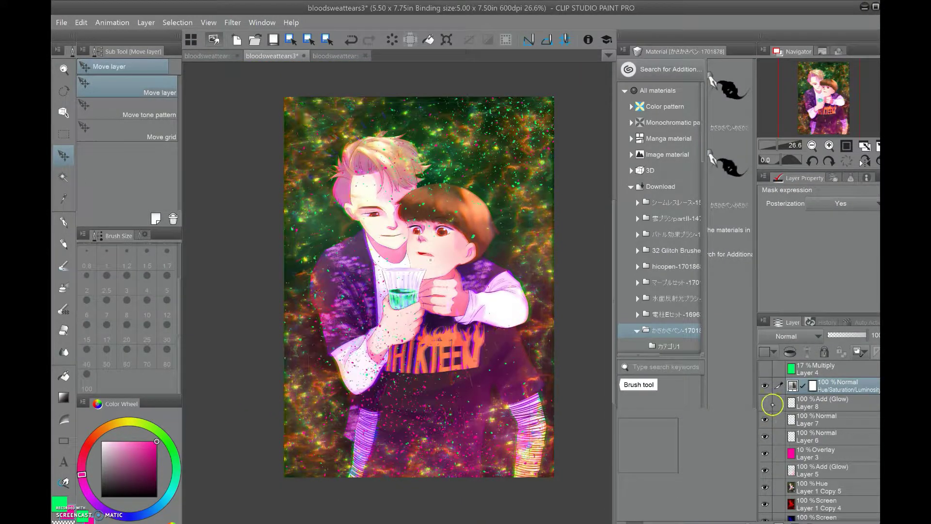
Try hiding the blue Layer 1 Copy 3 and placing the black Layer 1 above the green Layer 1 Copy 2
{"action": "key", "text": "g"}
{"action": "scroll", "coordinate": [776, 424], "scroll_direction": "down", "scroll_amount": 3}
{"action": "left_click", "coordinate": [764, 427]}
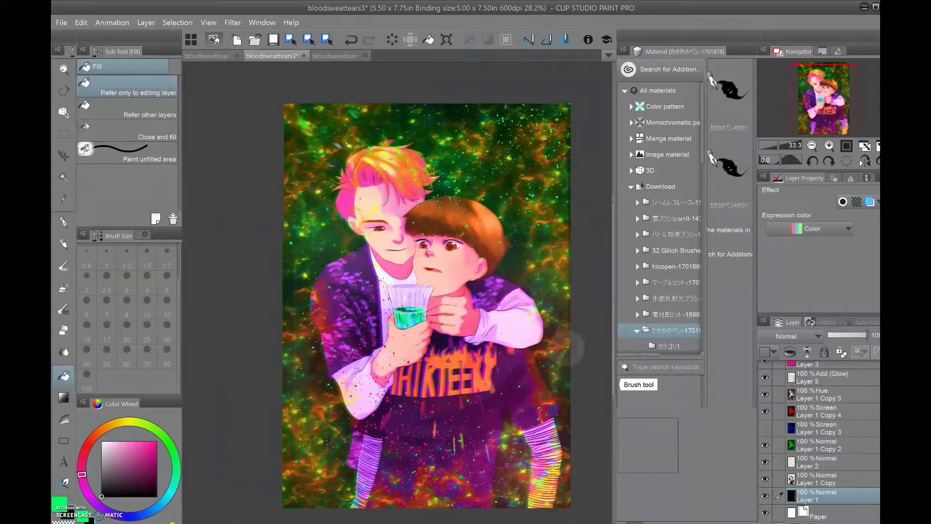
{"action": "left_click", "coordinate": [765, 428]}
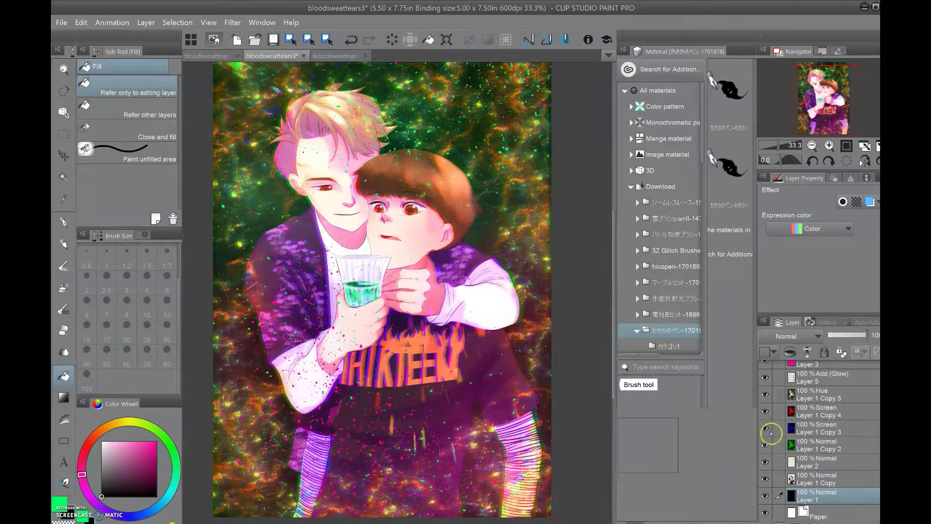
{"action": "left_click", "coordinate": [765, 445]}
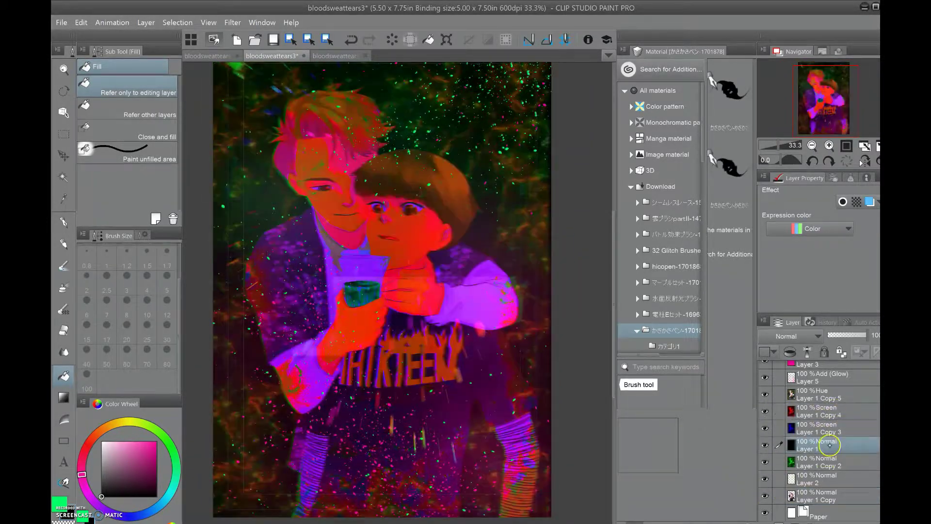
{"action": "left_click", "coordinate": [764, 445]}
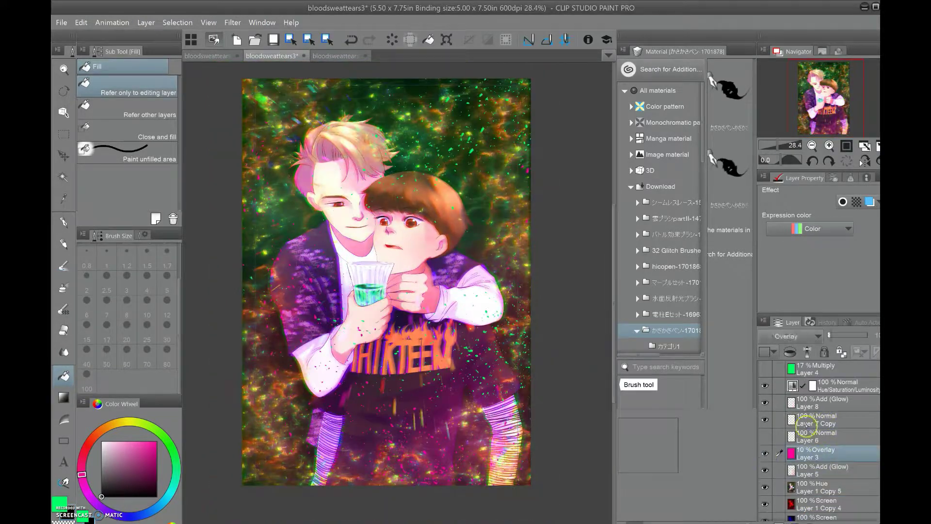
Airbrush a soft green glow over the liquid in the glass beneath the pink overlay, testing several blend modes
{"action": "left_click", "coordinate": [814, 402]}
{"action": "scroll", "coordinate": [347, 261], "scroll_direction": "up", "scroll_amount": 5}
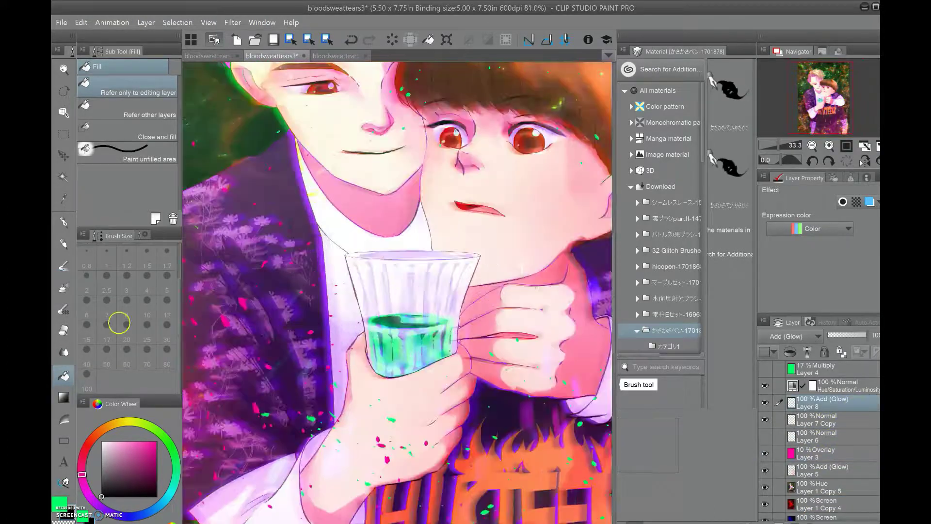
{"action": "key", "text": "b"}
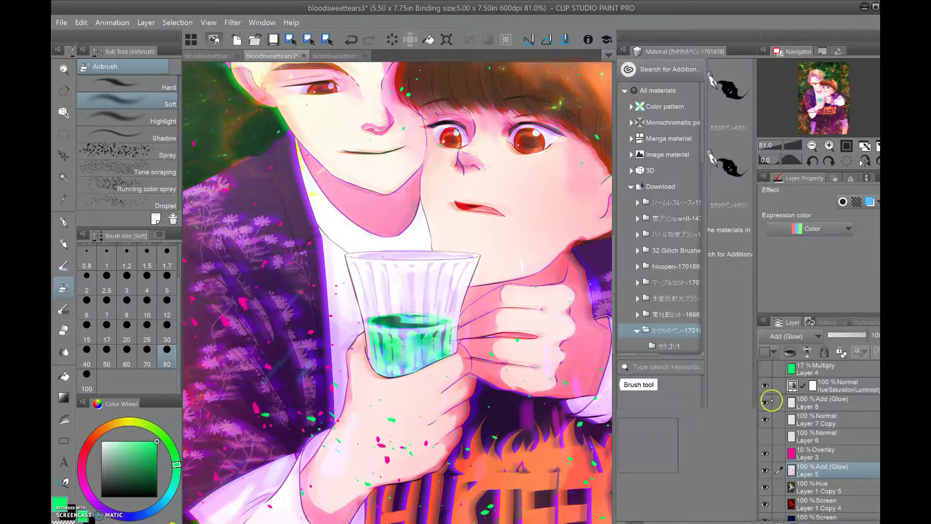
{"action": "left_click", "coordinate": [788, 336]}
{"action": "left_click", "coordinate": [786, 146]}
{"action": "left_click", "coordinate": [789, 336]}
{"action": "left_click", "coordinate": [781, 176]}
{"action": "left_click", "coordinate": [788, 337]}
{"action": "left_click", "coordinate": [781, 14]}
{"action": "left_click", "coordinate": [788, 336]}
{"action": "left_click", "coordinate": [781, 15]}
Paint a pale yellow glow around the glass on Layer 9, in Add (Glow) mode at 18% opacity
{"action": "scroll", "coordinate": [462, 388], "scroll_direction": "up", "scroll_amount": 3}
{"action": "scroll", "coordinate": [478, 387], "scroll_direction": "down", "scroll_amount": 1}
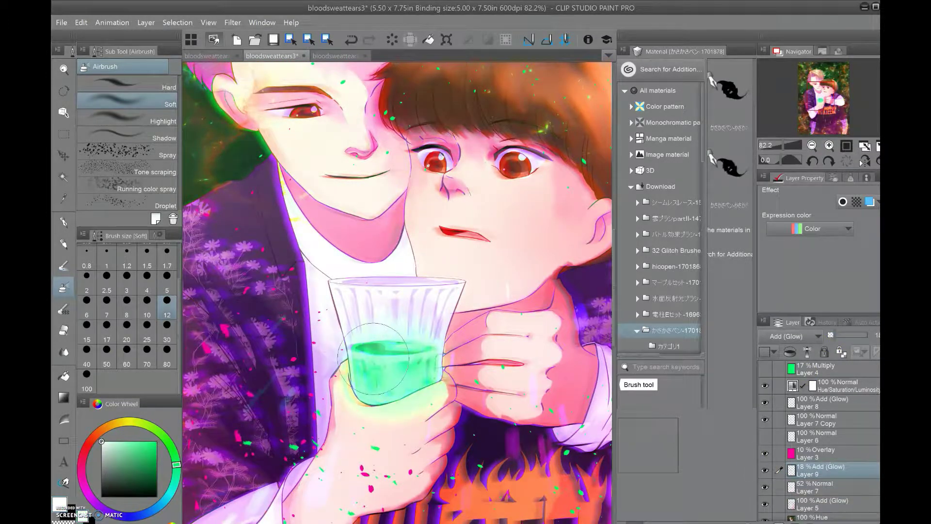
{"action": "left_click", "coordinate": [402, 380], "text": "alt"}
{"action": "left_click_drag", "start_coordinate": [849, 335], "coordinate": [831, 334]}
{"action": "scroll", "coordinate": [398, 291], "scroll_direction": "down", "scroll_amount": 5}
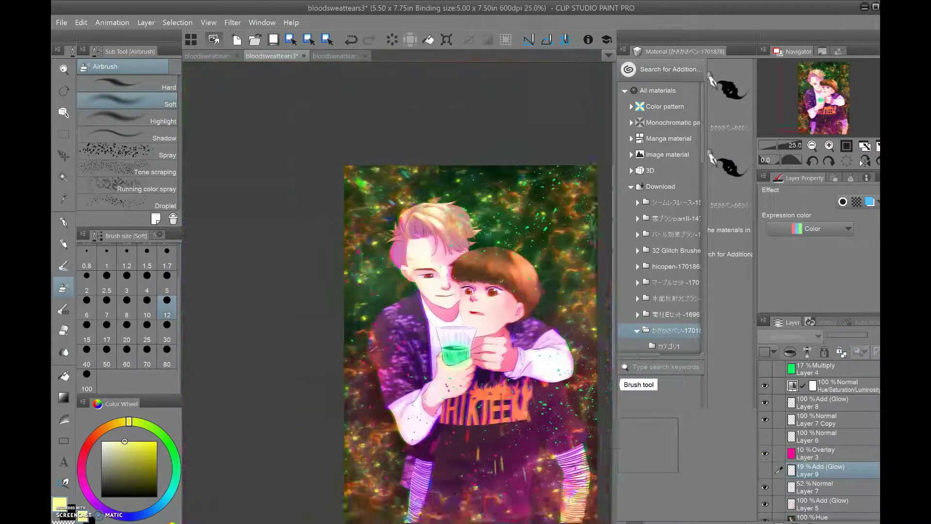
Airbrush green around the glass on Layer 9 at brush size 80, then set it to Color burn at 100% opacity and duplicate it
{"action": "left_click", "coordinate": [175, 457]}
{"action": "left_click", "coordinate": [167, 351]}
{"action": "scroll", "coordinate": [826, 324], "scroll_direction": "down", "scroll_amount": 2}
{"action": "scroll", "coordinate": [437, 311], "scroll_direction": "up", "scroll_amount": 3}
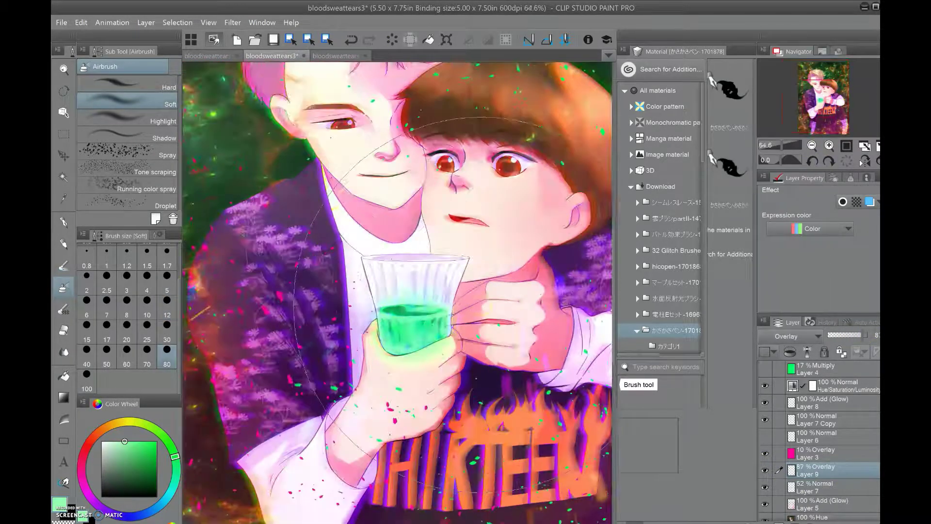
{"action": "left_click", "coordinate": [788, 336]}
{"action": "left_click", "coordinate": [788, 50]}
{"action": "scroll", "coordinate": [398, 291], "scroll_direction": "down", "scroll_amount": 2}
{"action": "scroll", "coordinate": [398, 291], "scroll_direction": "up", "scroll_amount": 2}
{"action": "scroll", "coordinate": [398, 291], "scroll_direction": "down", "scroll_amount": 2}
{"action": "scroll", "coordinate": [437, 291], "scroll_direction": "down", "scroll_amount": 1}
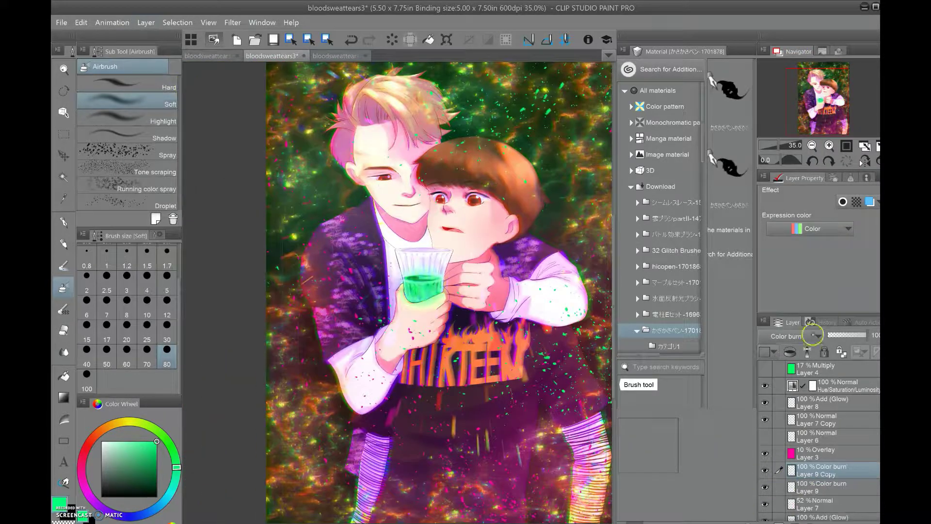
Place Layer 9 Copy beneath Layer 9, try Soft light on it, and set it to Color dodge
{"action": "left_click", "coordinate": [825, 487]}
{"action": "scroll", "coordinate": [437, 291], "scroll_direction": "down", "scroll_amount": 2}
{"action": "scroll", "coordinate": [437, 291], "scroll_direction": "up", "scroll_amount": 3}
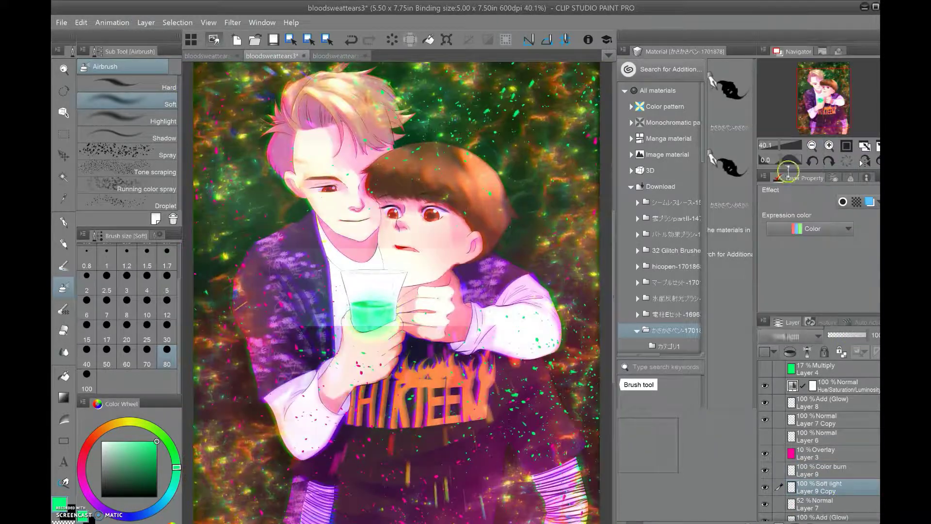
{"action": "scroll", "coordinate": [788, 337], "scroll_direction": "up", "scroll_amount": 3}
{"action": "scroll", "coordinate": [398, 291], "scroll_direction": "down", "scroll_amount": 2}
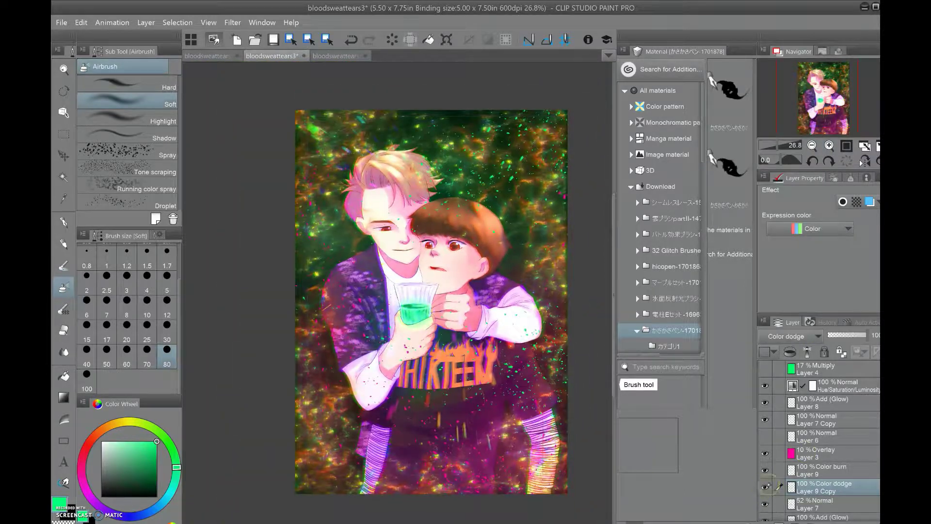
{"action": "scroll", "coordinate": [398, 291], "scroll_direction": "up", "scroll_amount": 1}
Add Layer 10 and handwrite green lettering starting with "Th" in the artwork's lower-left corner with the G-pen
{"action": "key", "text": "ctrl+shift+n"}
{"action": "key", "text": "p"}
{"action": "scroll", "coordinate": [252, 459], "scroll_direction": "up", "scroll_amount": 8}
{"action": "left_click_drag", "start_coordinate": [300, 401], "coordinate": [332, 394]}
{"action": "left_click_drag", "start_coordinate": [315, 396], "coordinate": [313, 443]}
{"action": "left_click_drag", "start_coordinate": [333, 391], "coordinate": [342, 440]}
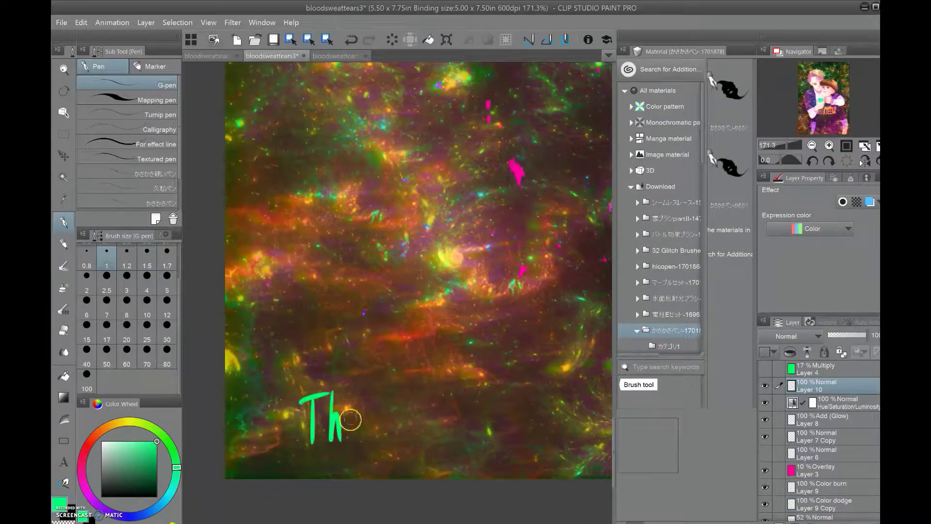